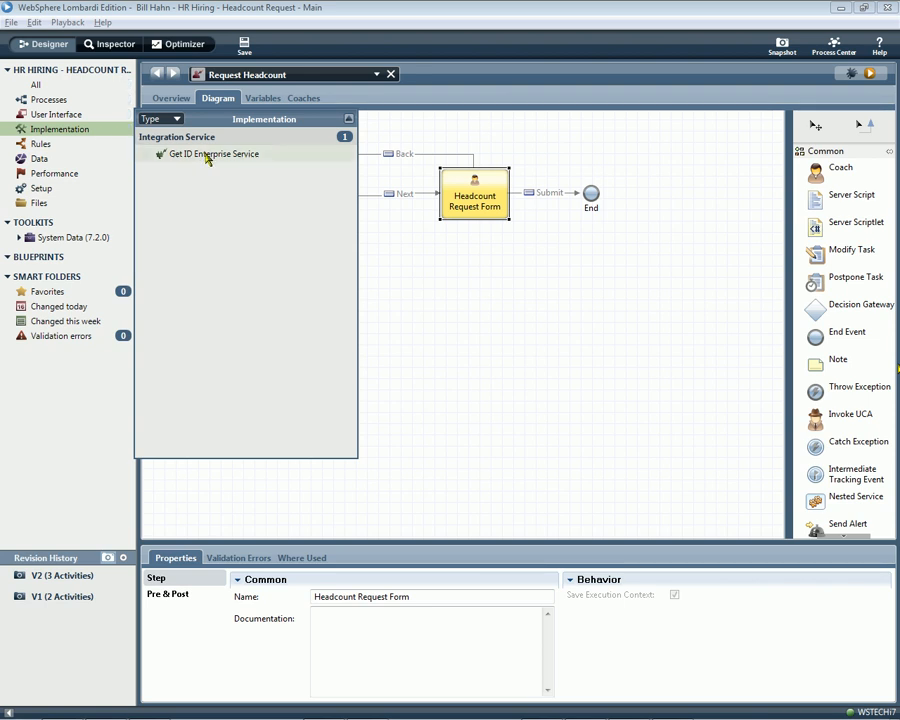
Step: Add Get ID Enterprise Service to the diagram below the flow and redirect the Welcome Screen's Next line to it
{"action": "left_click_drag", "start_coordinate": [207, 158], "coordinate": [404, 292]}
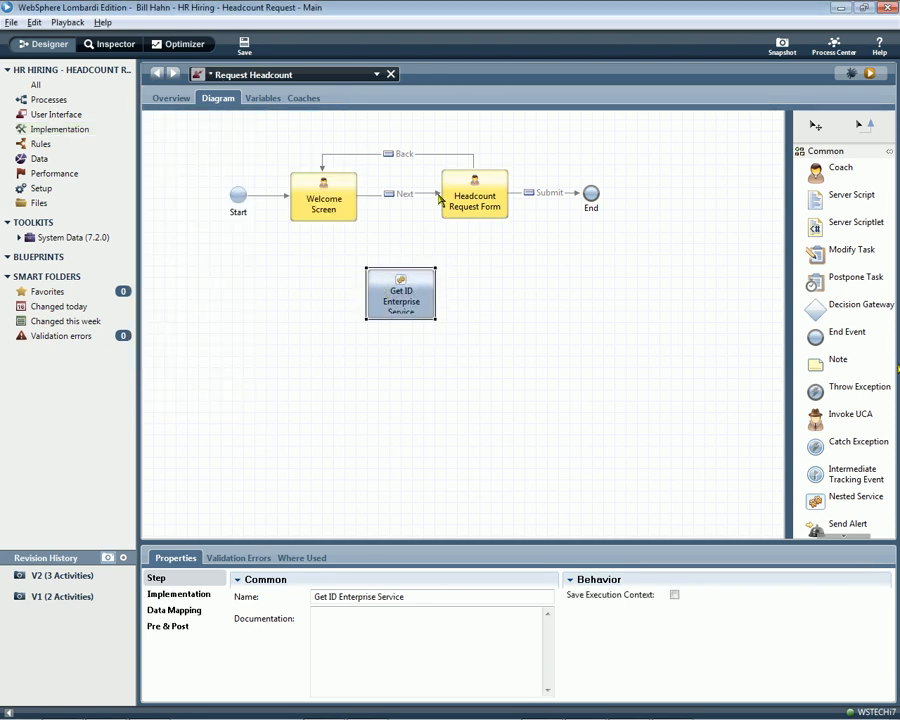
{"action": "left_click_drag", "start_coordinate": [438, 197], "coordinate": [373, 300]}
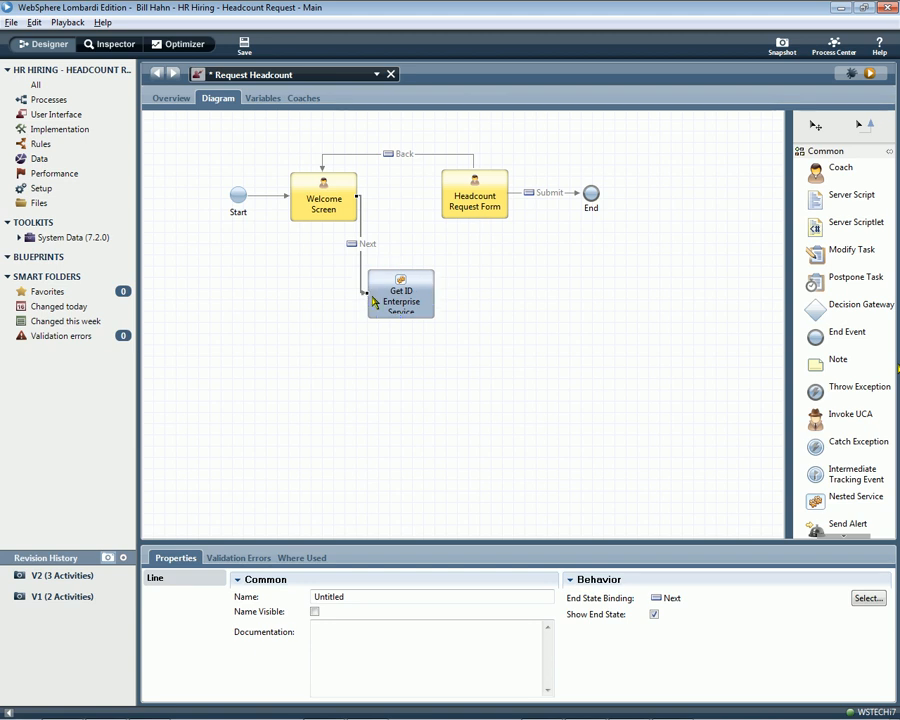
Step: Shift the Start event and Welcome Screen together slightly to the left in the diagram
{"action": "left_click", "coordinate": [295, 203]}
{"action": "left_click", "coordinate": [238, 200], "text": "shift"}
{"action": "left_click_drag", "start_coordinate": [238, 200], "coordinate": [220, 200]}
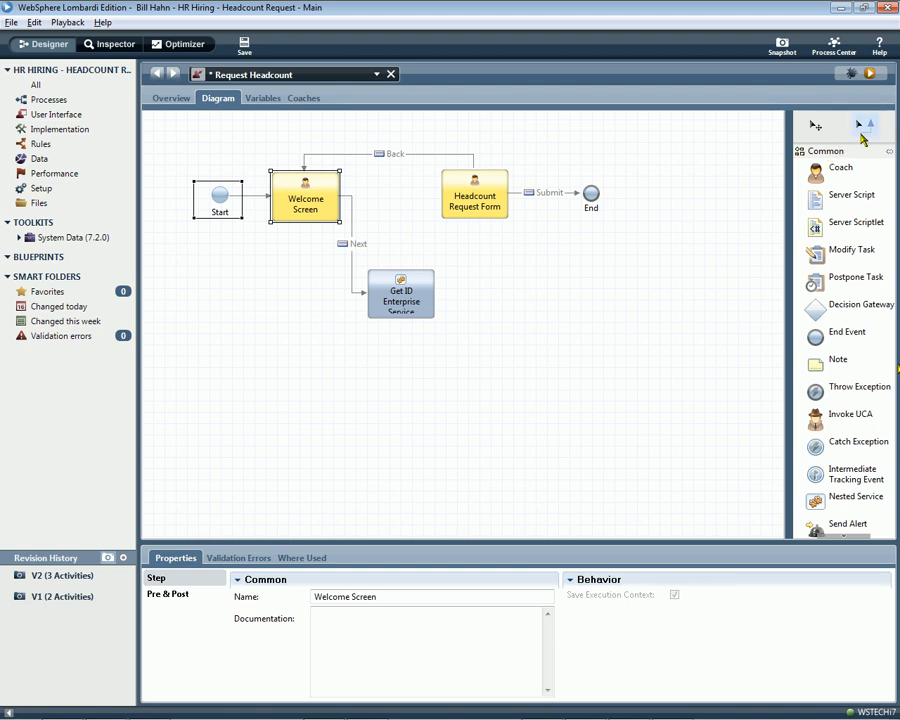
Step: Connect Get ID Enterprise Service to the Headcount Request Form and shift that form and the End event slightly right
{"action": "left_click", "coordinate": [431, 293]}
{"action": "left_click", "coordinate": [441, 193]}
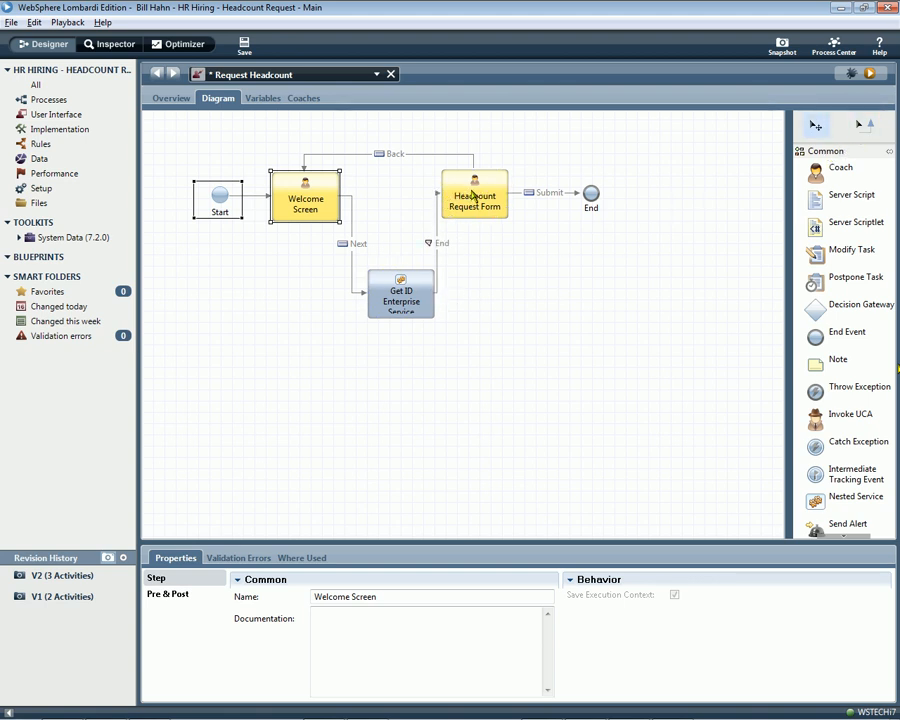
{"action": "left_click", "coordinate": [474, 196]}
{"action": "left_click", "coordinate": [591, 194], "text": "ctrl"}
{"action": "left_click_drag", "start_coordinate": [591, 194], "coordinate": [607, 200]}
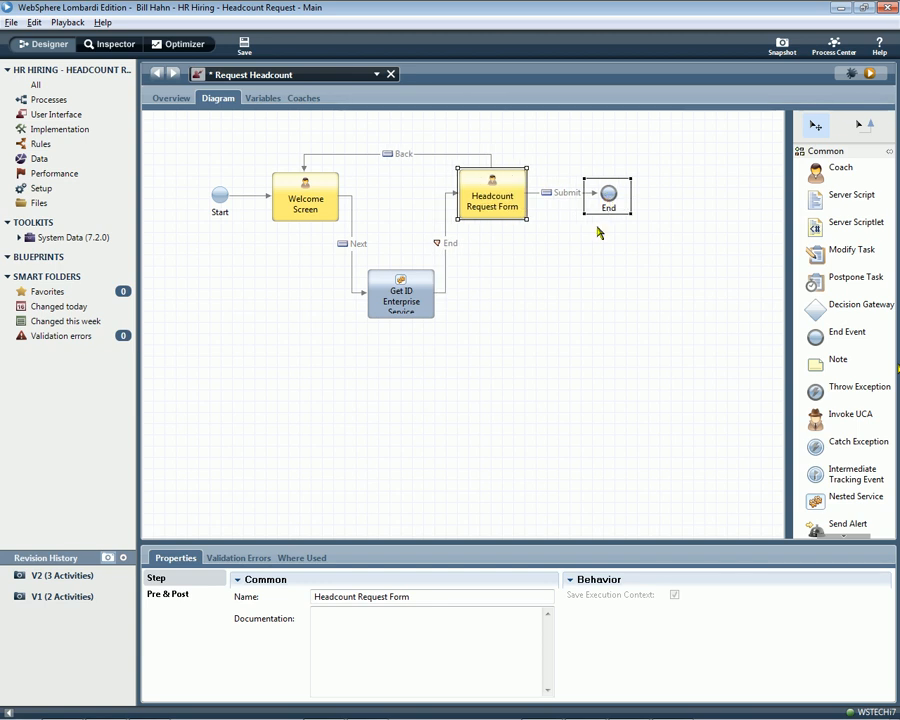
Step: Open Get ID Enterprise Service and move its End event closer to the Start event
{"action": "left_click", "coordinate": [401, 306]}
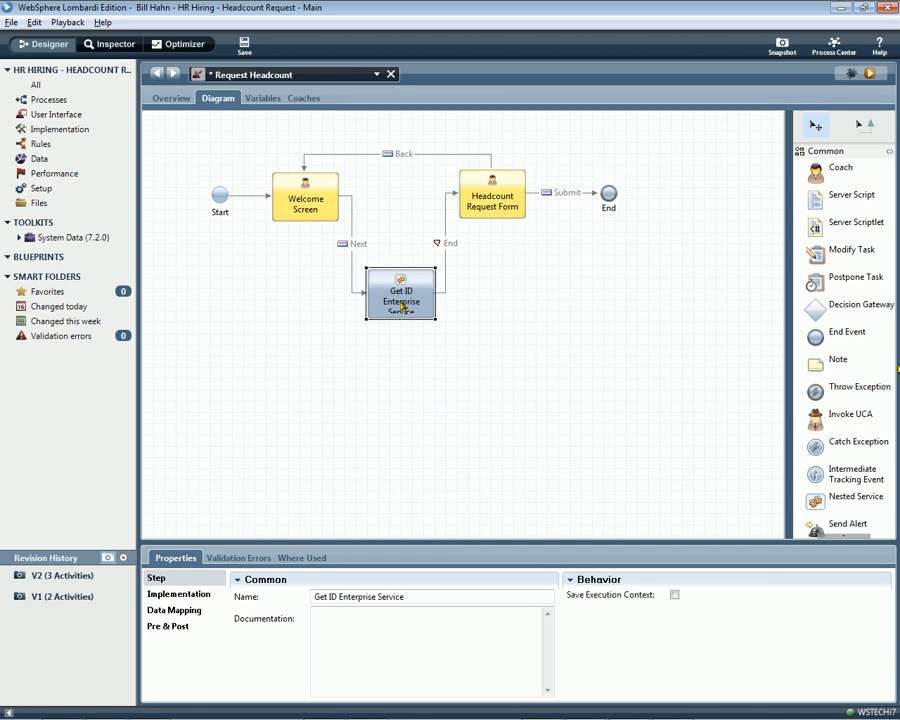
{"action": "double_click", "coordinate": [401, 306]}
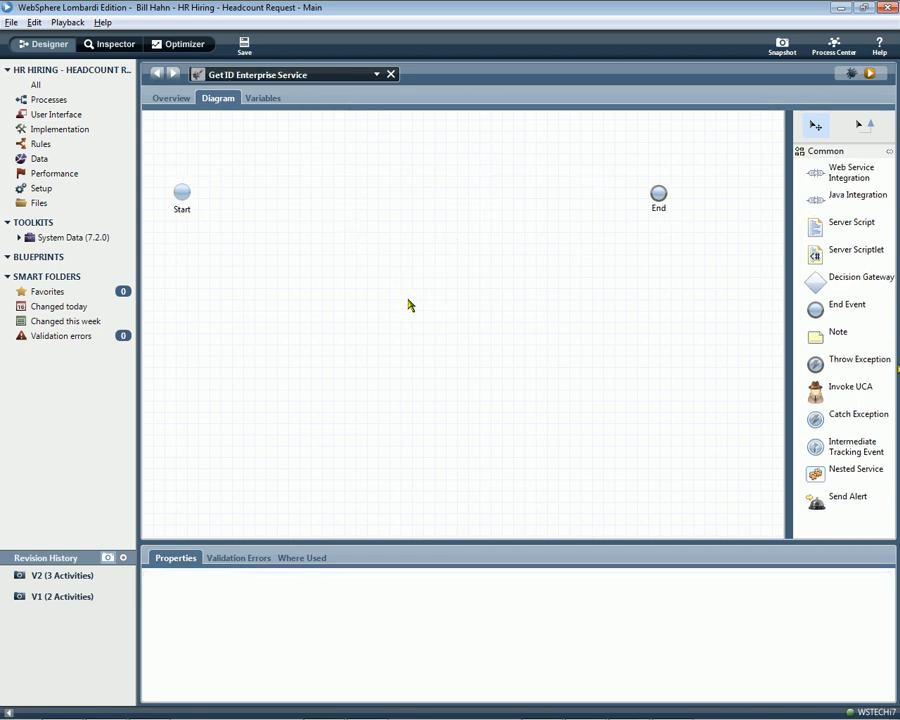
{"action": "left_click_drag", "start_coordinate": [658, 193], "coordinate": [377, 215]}
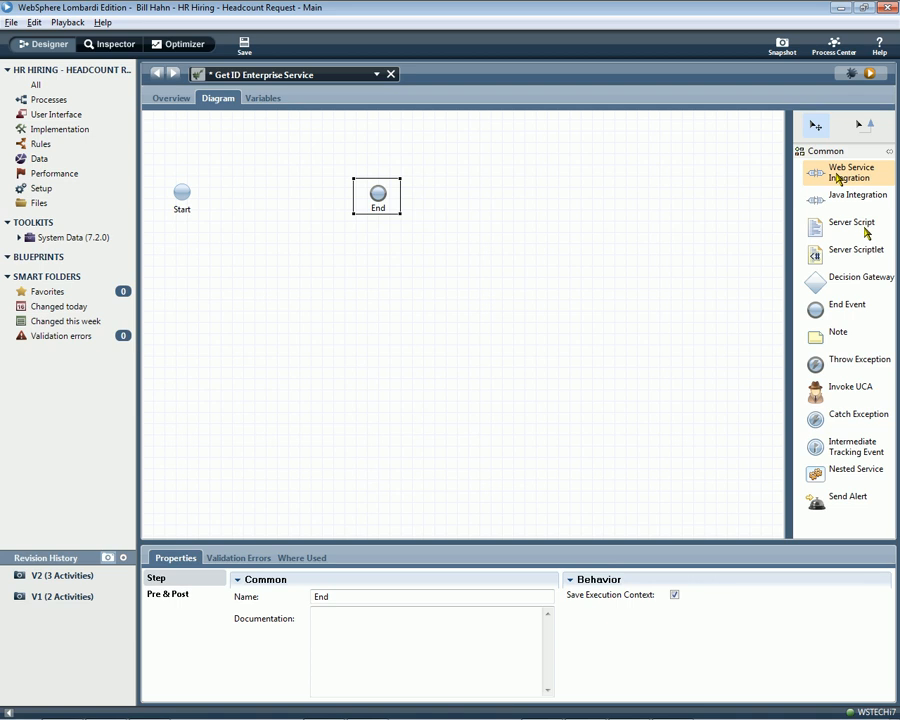
Step: Add a Server Script between Start and End and name it "Get Unique ID from Backend Service"
{"action": "left_click_drag", "start_coordinate": [832, 224], "coordinate": [252, 182]}
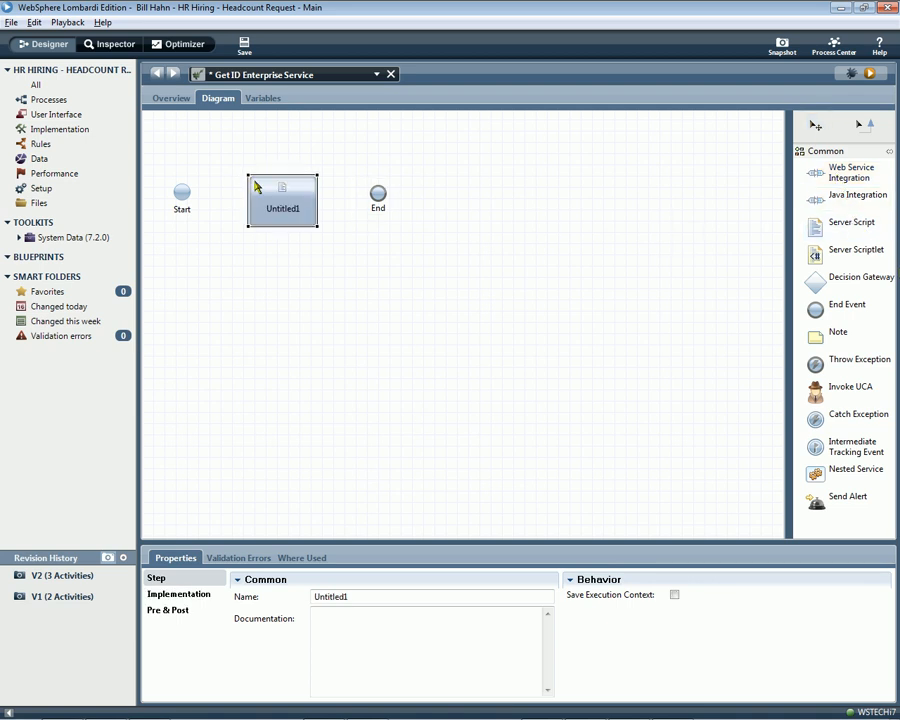
{"action": "double_click", "coordinate": [335, 597]}
{"action": "type", "text": "Get Unique ID "}
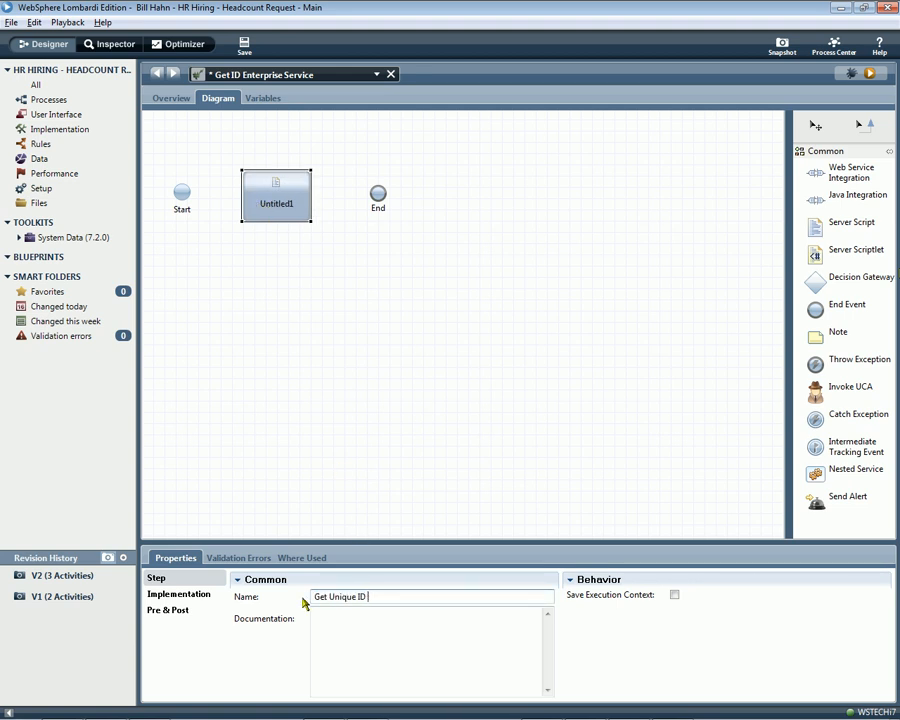
{"action": "type", "text": "from Backend"}
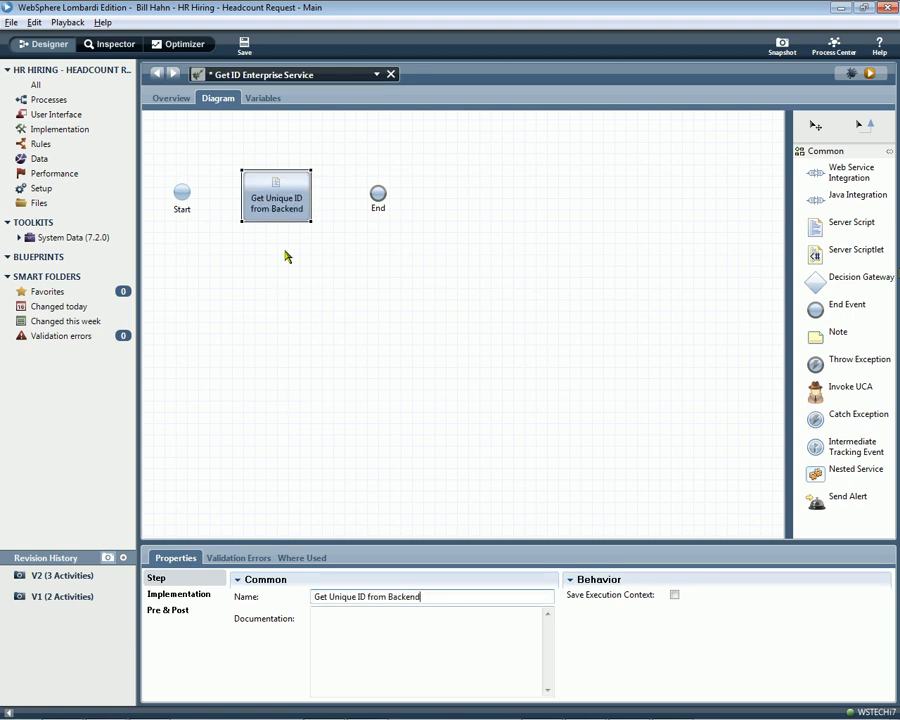
{"action": "type", "text": " Service"}
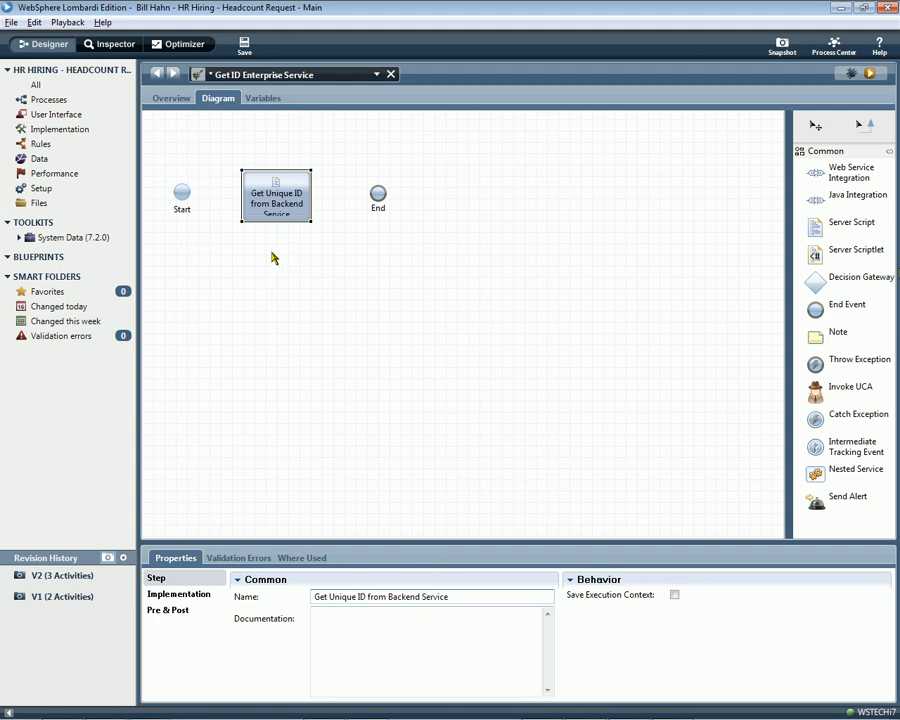
Step: Add an output variable named UniqueID to the service and return to its diagram
{"action": "left_click", "coordinate": [200, 596]}
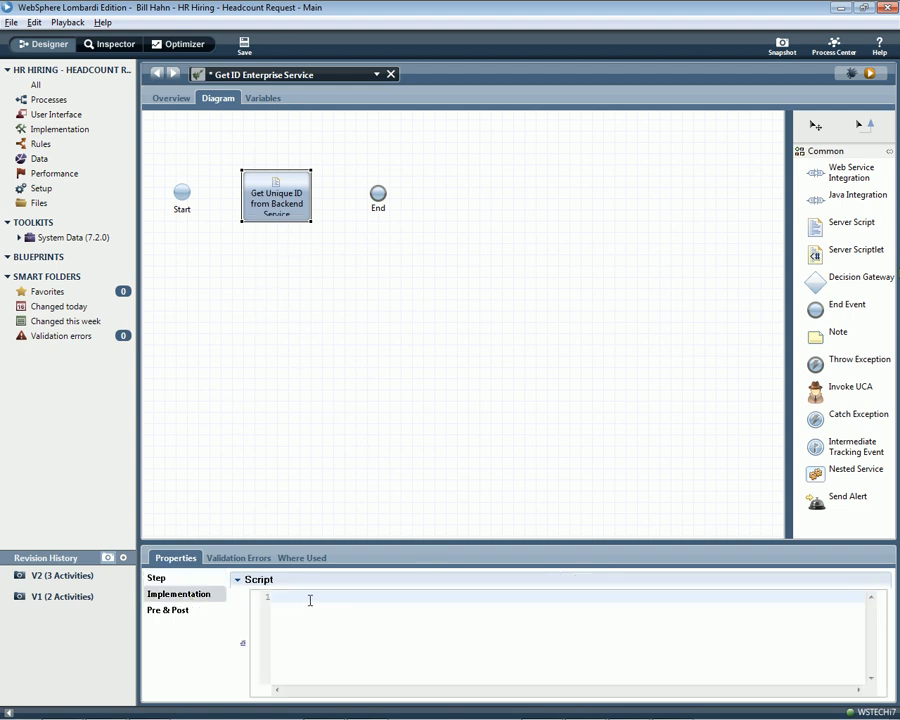
{"action": "left_click", "coordinate": [260, 99]}
{"action": "left_click", "coordinate": [248, 187]}
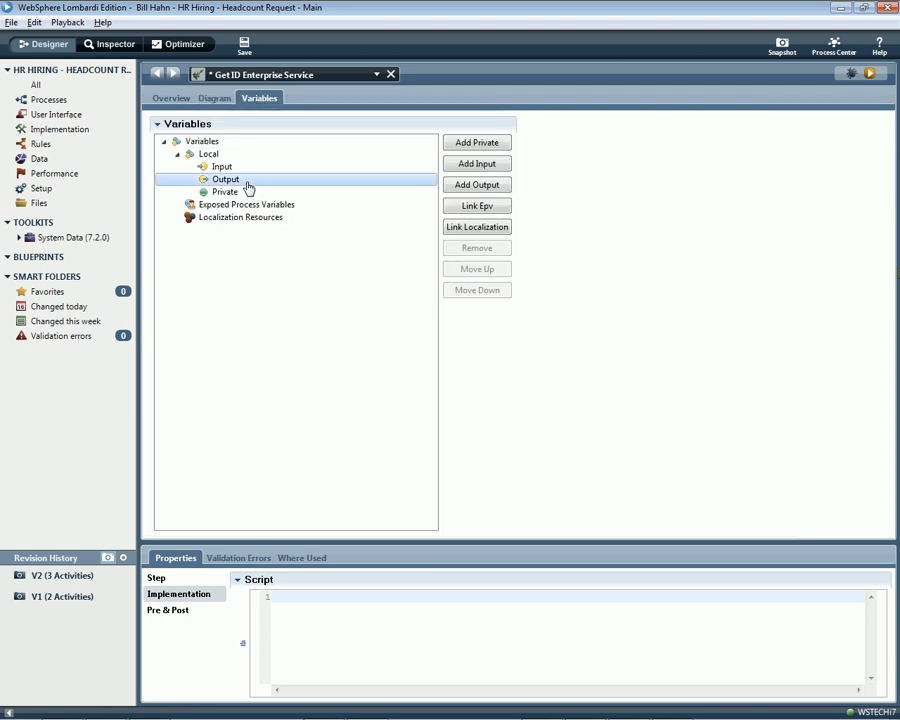
{"action": "left_click", "coordinate": [477, 184]}
{"action": "type", "text": "UniqueID"}
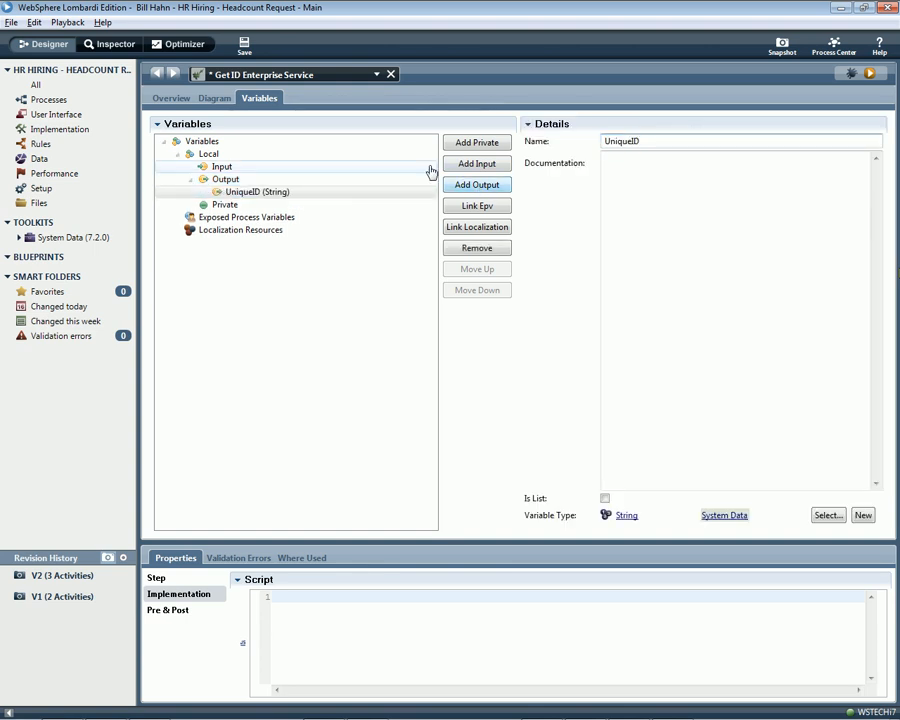
{"action": "left_click", "coordinate": [214, 97]}
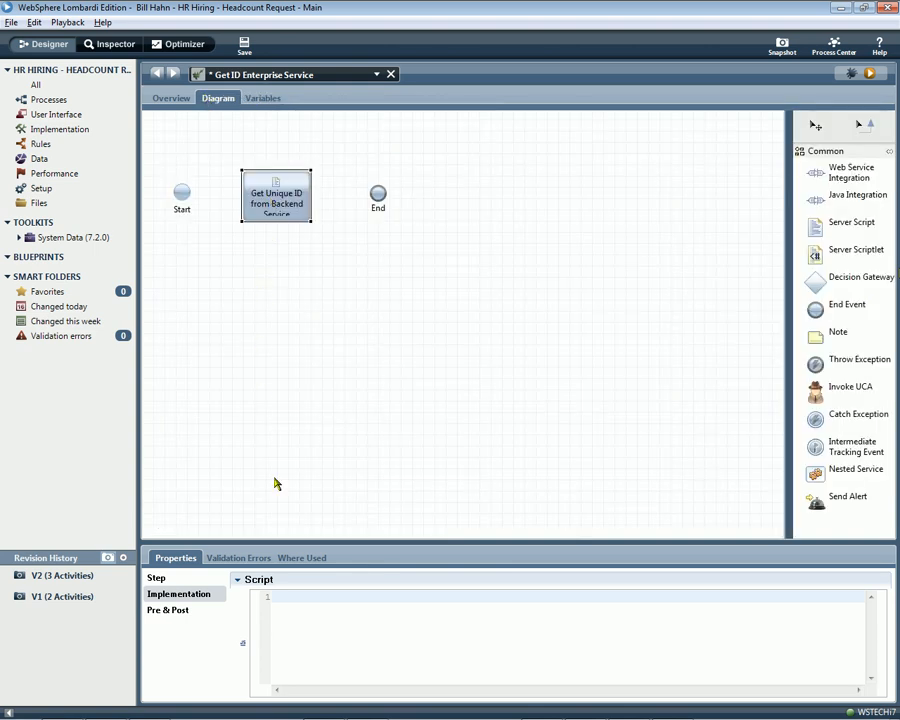
{"action": "type", "text": "tw.local.UniqueID ="}
{"action": "key", "text": "BackSpace"}
{"action": "key", "text": "BackSpace"}
{"action": "key", "text": "BackSpace"}
{"action": "key", "text": "BackSpace"}
{"action": "key", "text": "BackSpace"}
{"action": "key", "text": "BackSpace"}
{"action": "key", "text": "BackSpace"}
{"action": "key", "text": "BackSpace"}
{"action": "key", "text": "BackSpace"}
{"action": "key", "text": "BackSpace"}
{"action": "key", "text": "BackSpace"}
{"action": "key", "text": "BackSpace"}
{"action": "key", "text": "BackSpace"}
{"action": "key", "text": "BackSpace"}
{"action": "key", "text": "BackSpace"}
{"action": "key", "text": "BackSpace"}
{"action": "key", "text": "BackSpace"}
{"action": "key", "text": "BackSpace"}
Step: Write the server script as tw.local.UniqueID = "123"; using the suggested local and UniqueID names
{"action": "type", "text": "tw."}
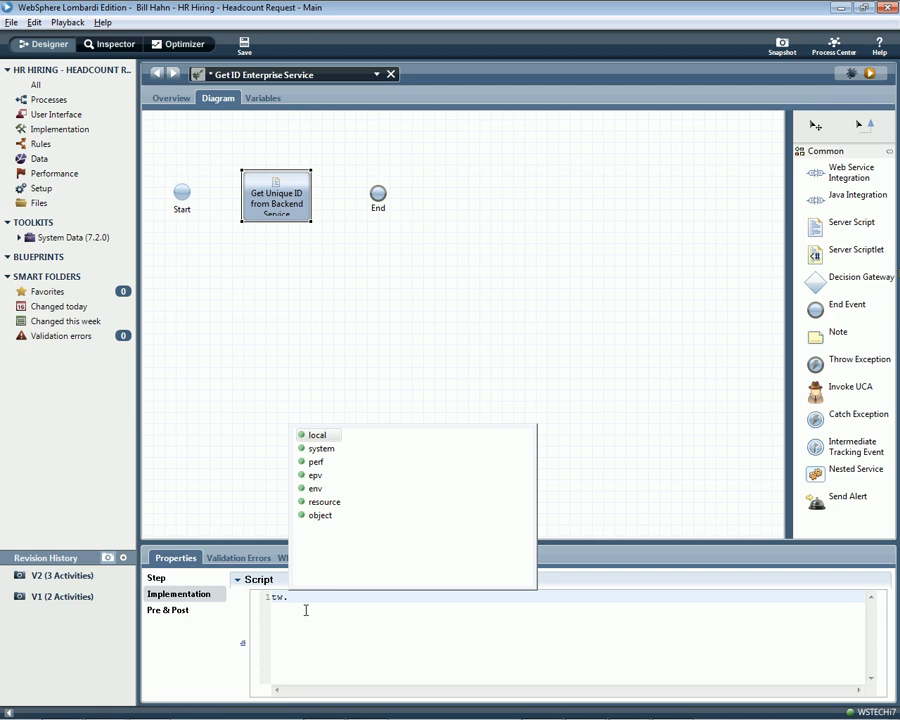
{"action": "key", "text": "Return"}
{"action": "type", "text": "."}
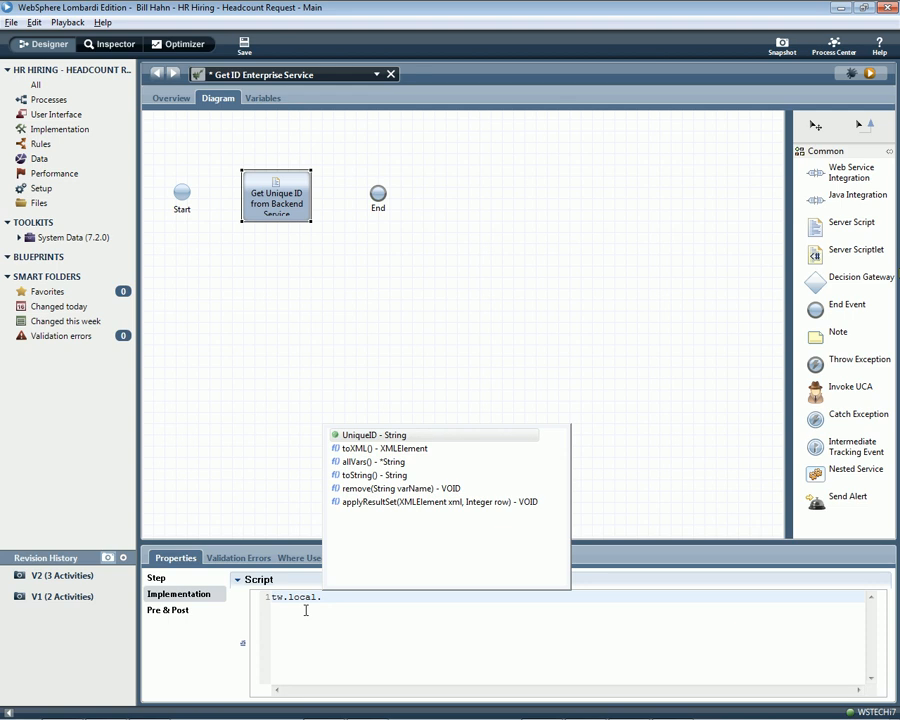
{"action": "key", "text": "Return"}
{"action": "type", "text": "= \"123\";"}
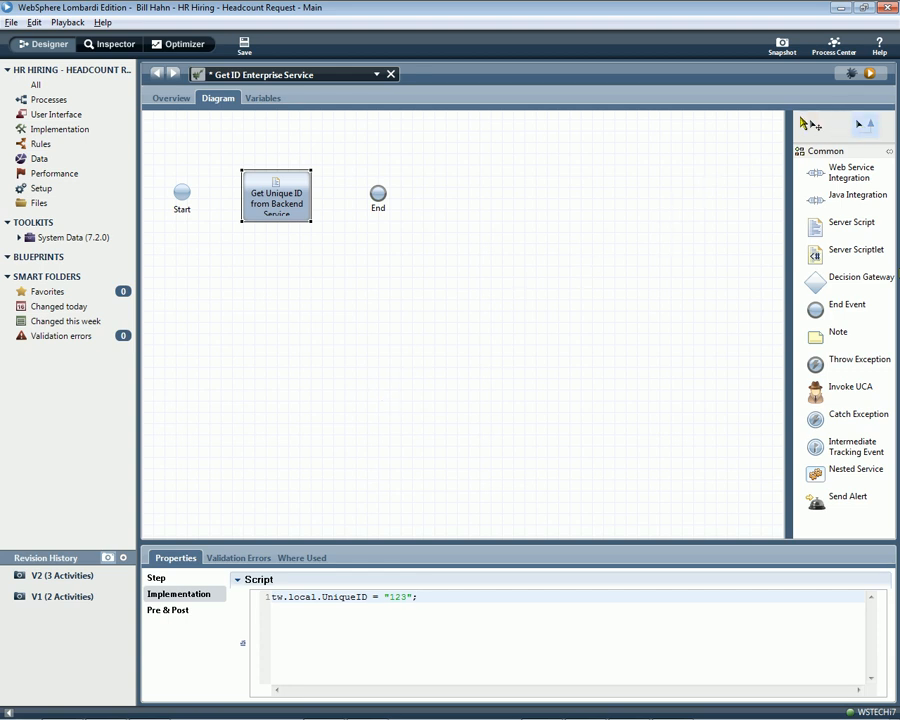
Step: Connect Start to the server script and the script to End, and nudge the script so the lines run straight
{"action": "left_click_drag", "start_coordinate": [185, 193], "coordinate": [244, 200]}
{"action": "left_click_drag", "start_coordinate": [310, 195], "coordinate": [376, 195]}
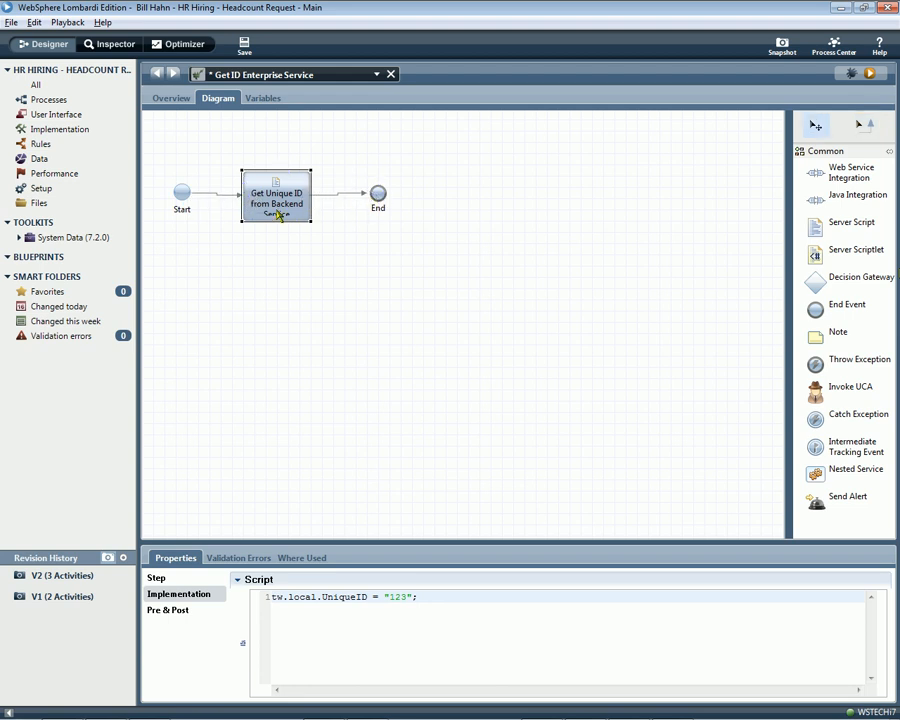
{"action": "left_click_drag", "start_coordinate": [279, 215], "coordinate": [278, 213]}
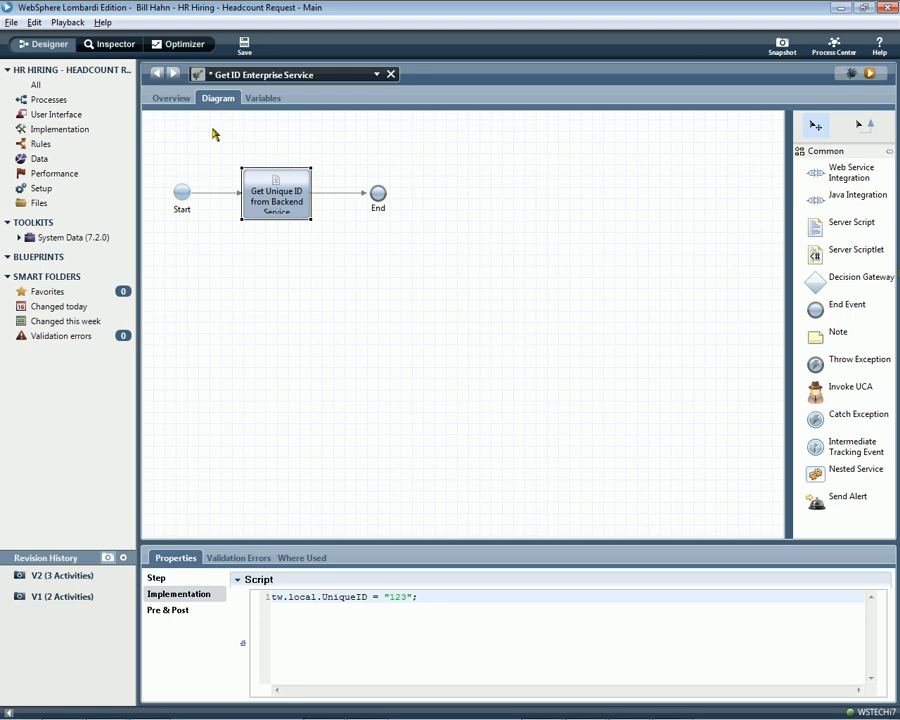
Step: Save the changes and, in Request Headcount, map the nested service's UniqueID output to tw.local.HeadcountRequest.ID
{"action": "left_click", "coordinate": [156, 74]}
{"action": "key", "text": "ctrl+s"}
{"action": "left_click", "coordinate": [184, 612]}
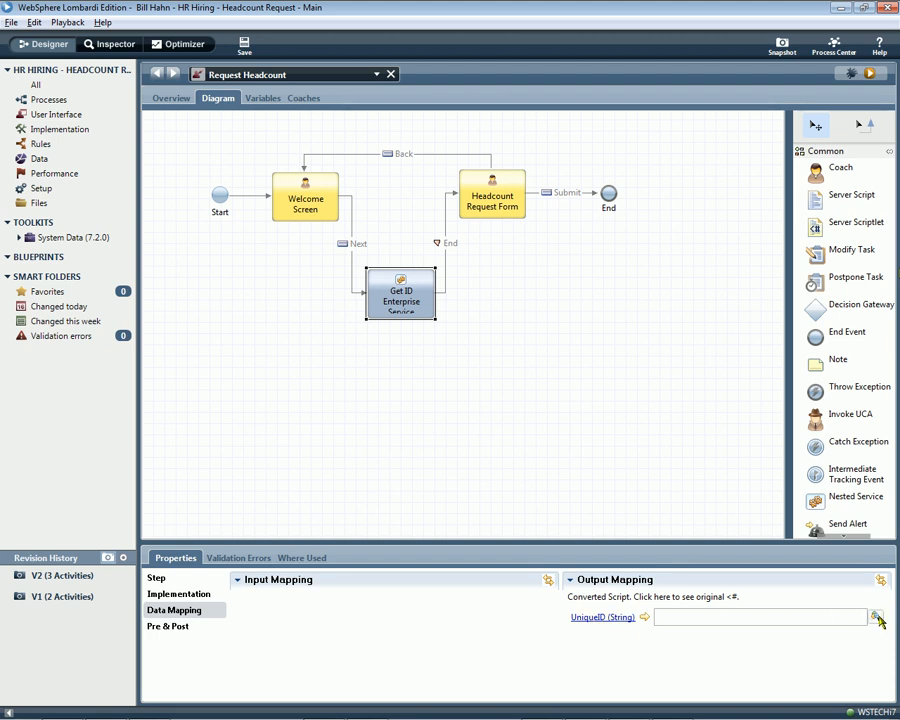
{"action": "left_click", "coordinate": [877, 618]}
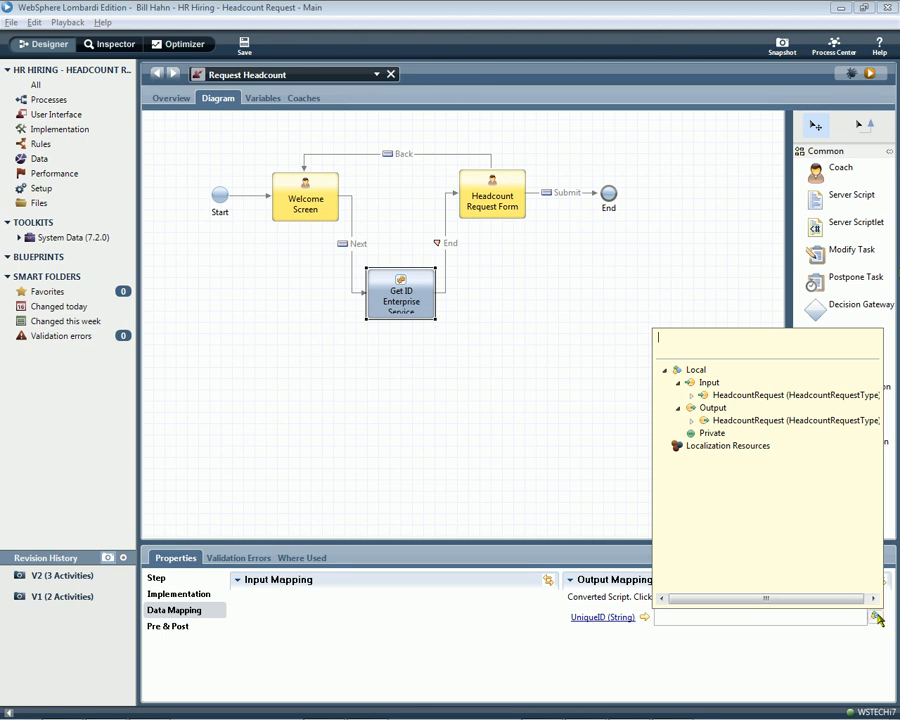
{"action": "left_click", "coordinate": [691, 420]}
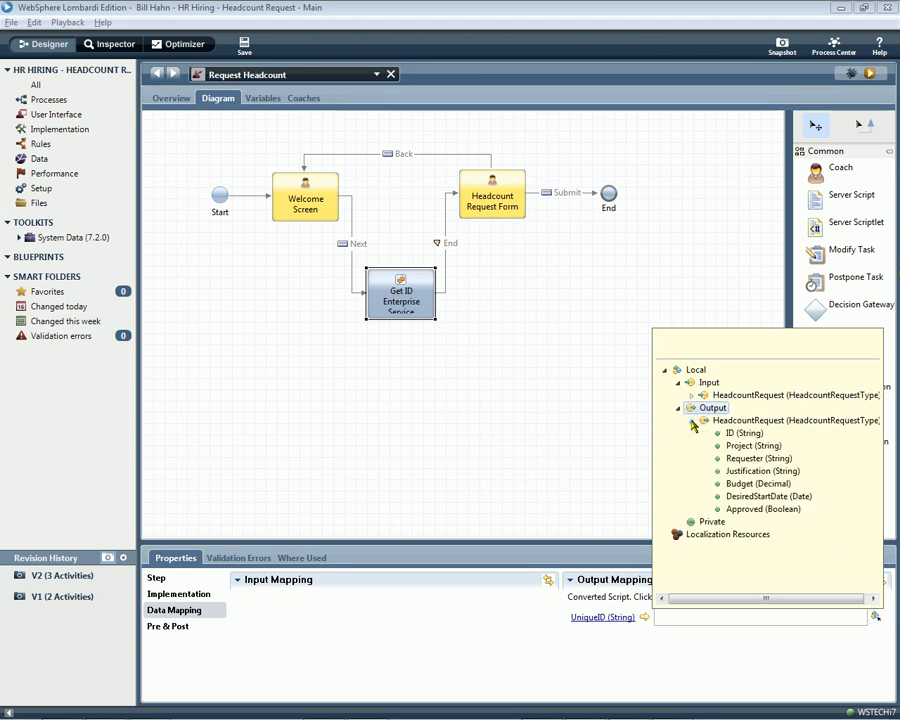
{"action": "left_click", "coordinate": [732, 433]}
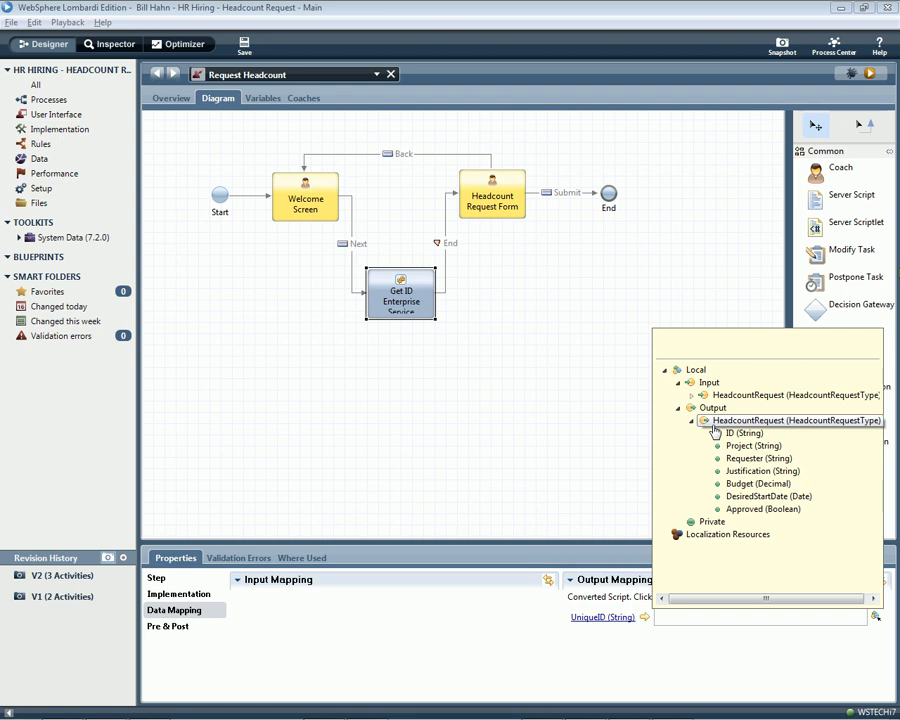
{"action": "left_click", "coordinate": [732, 433]}
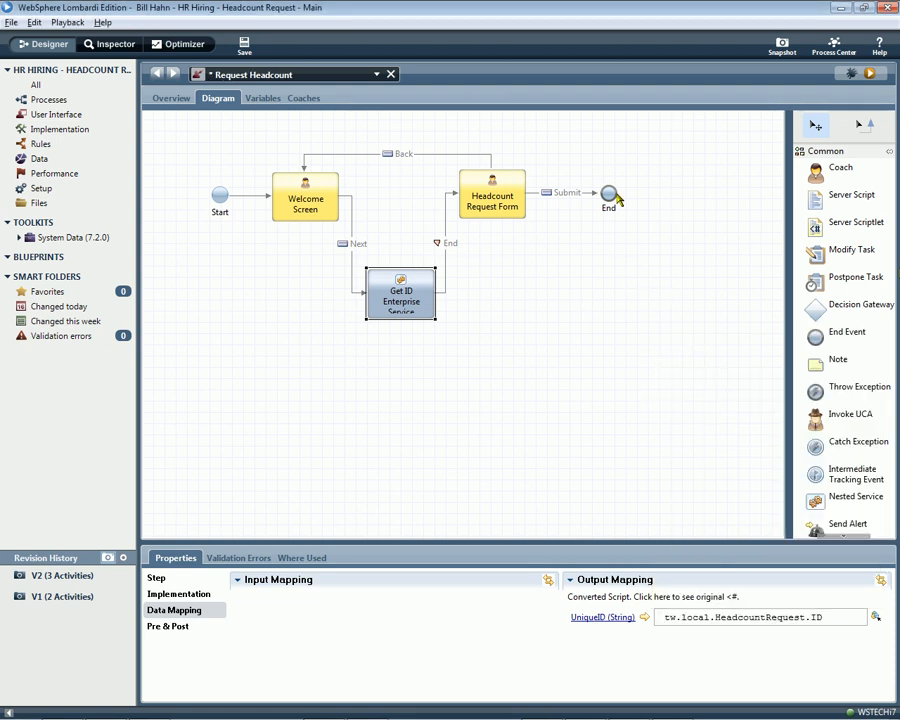
Step: Run the Request Headcount service and proceed past the welcome page to check the form's ID field
{"action": "left_click", "coordinate": [869, 74]}
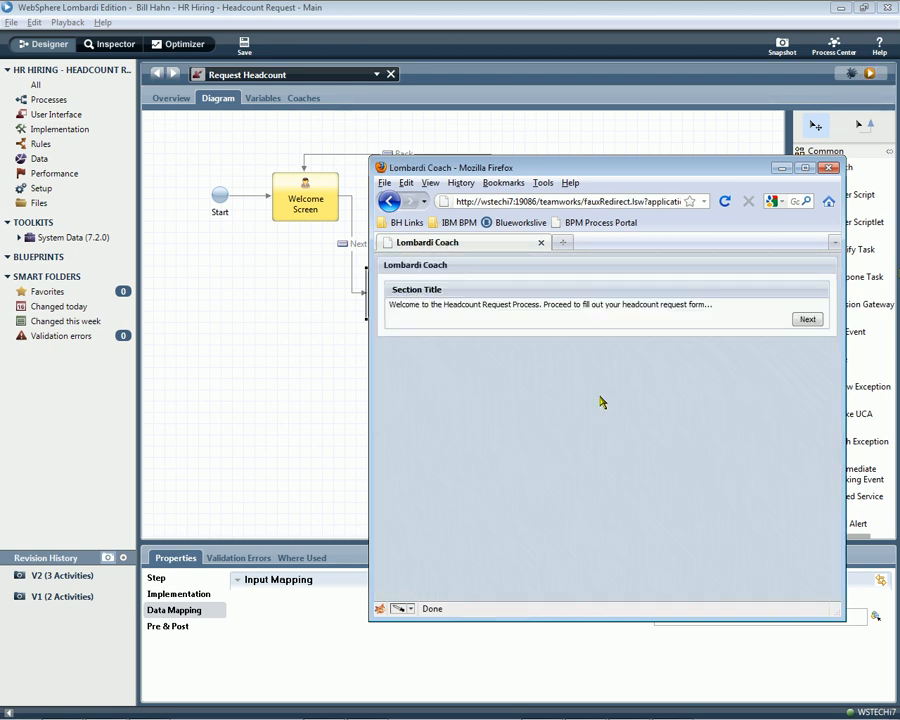
{"action": "left_click", "coordinate": [815, 319]}
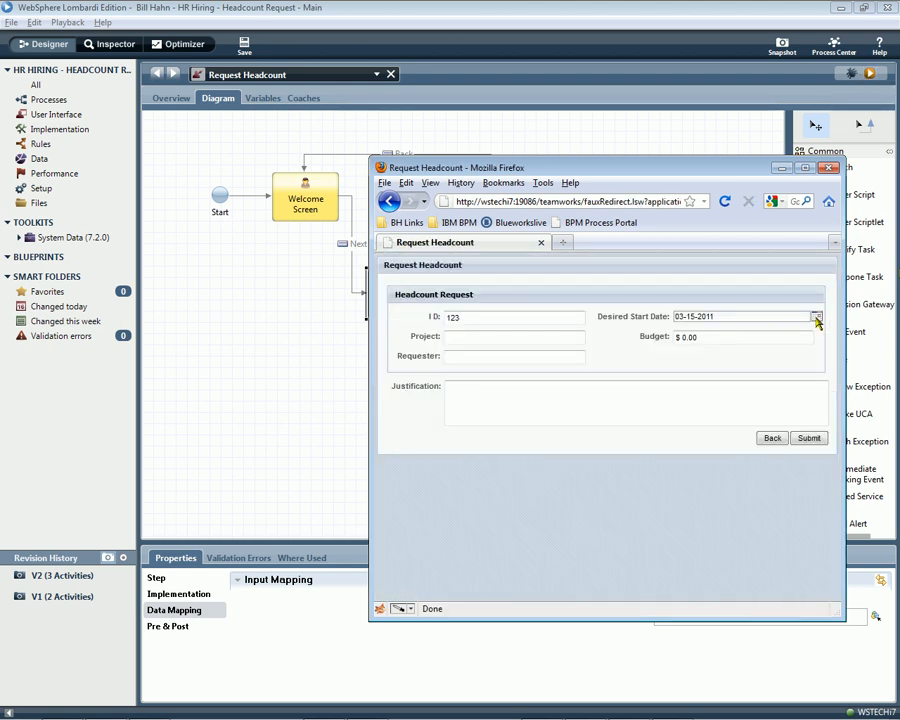
{"action": "double_click", "coordinate": [452, 316]}
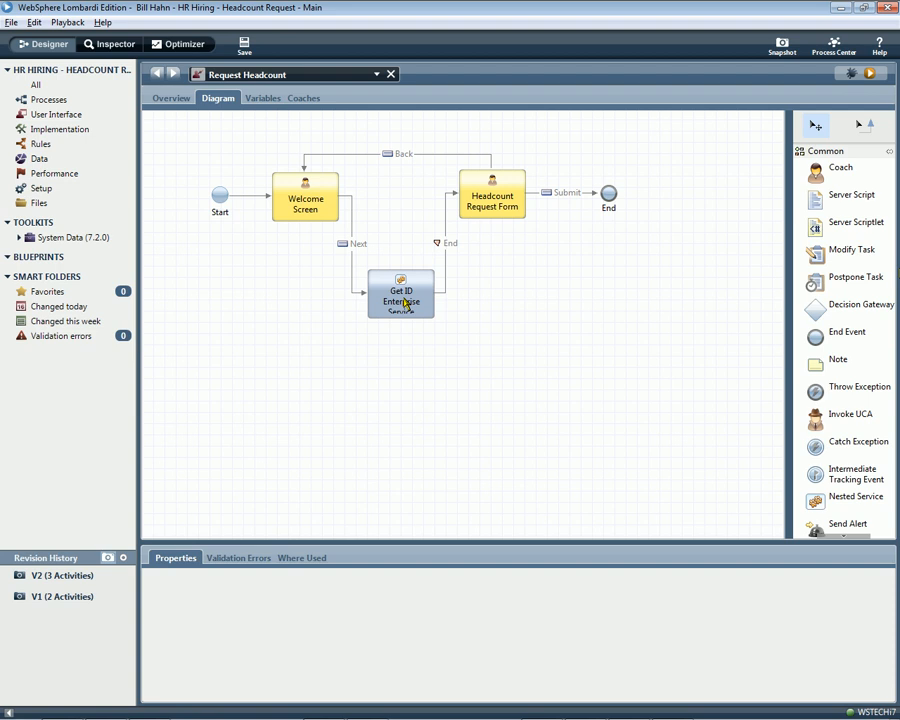
Step: Change the server script in Get ID Enterprise Service to assign "456" to tw.local.UniqueID
{"action": "double_click", "coordinate": [400, 302]}
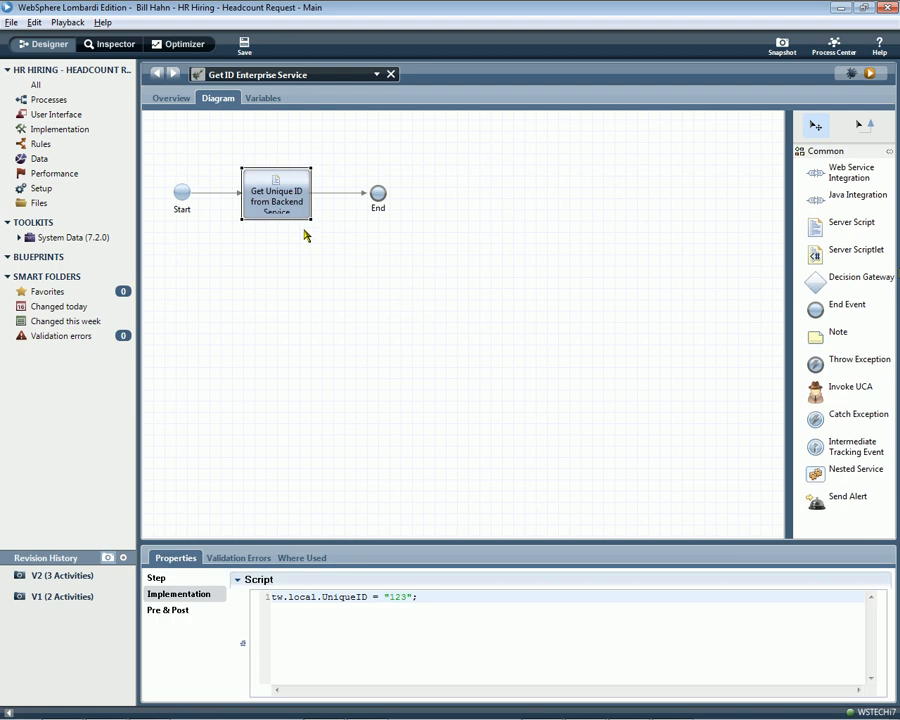
{"action": "double_click", "coordinate": [398, 596]}
{"action": "type", "text": "\"456\""}
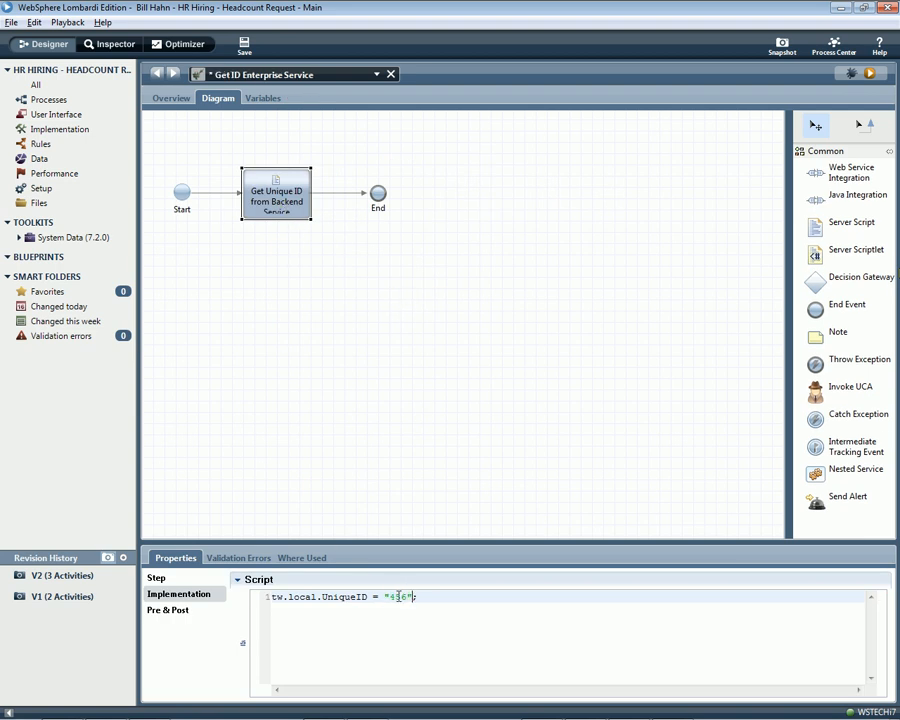
Step: Run Request Headcount again with the edited script and check the ID on the headcount request form
{"action": "left_click", "coordinate": [156, 73]}
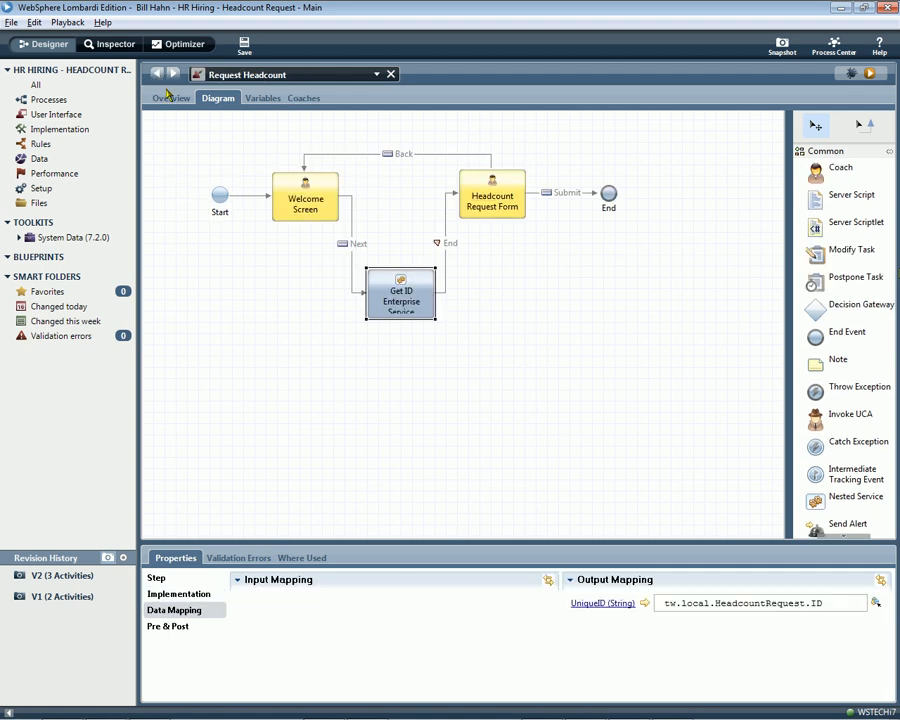
{"action": "left_click", "coordinate": [870, 73]}
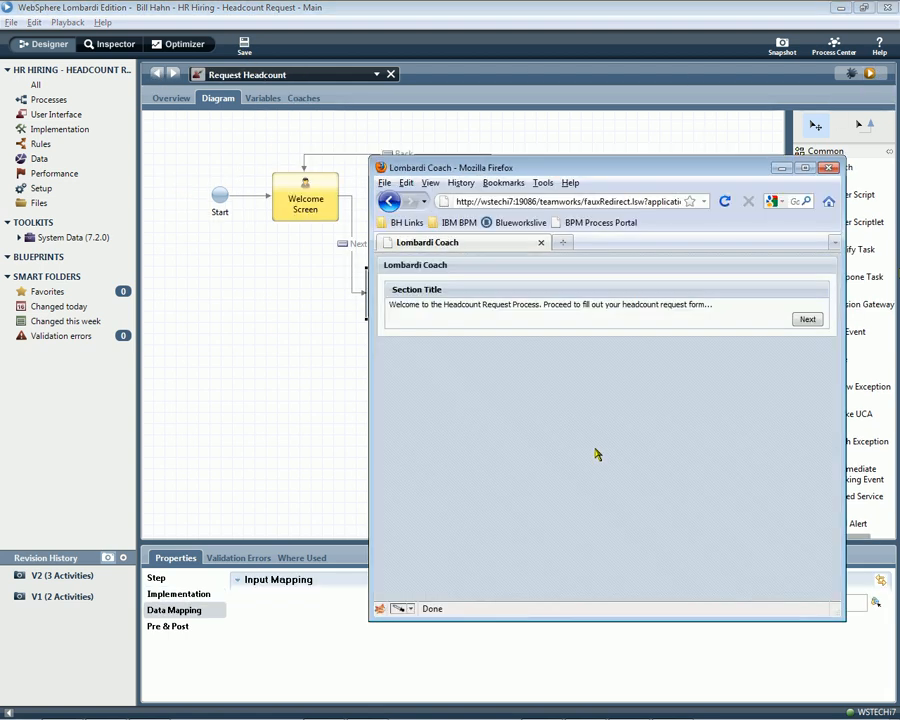
{"action": "left_click", "coordinate": [806, 320]}
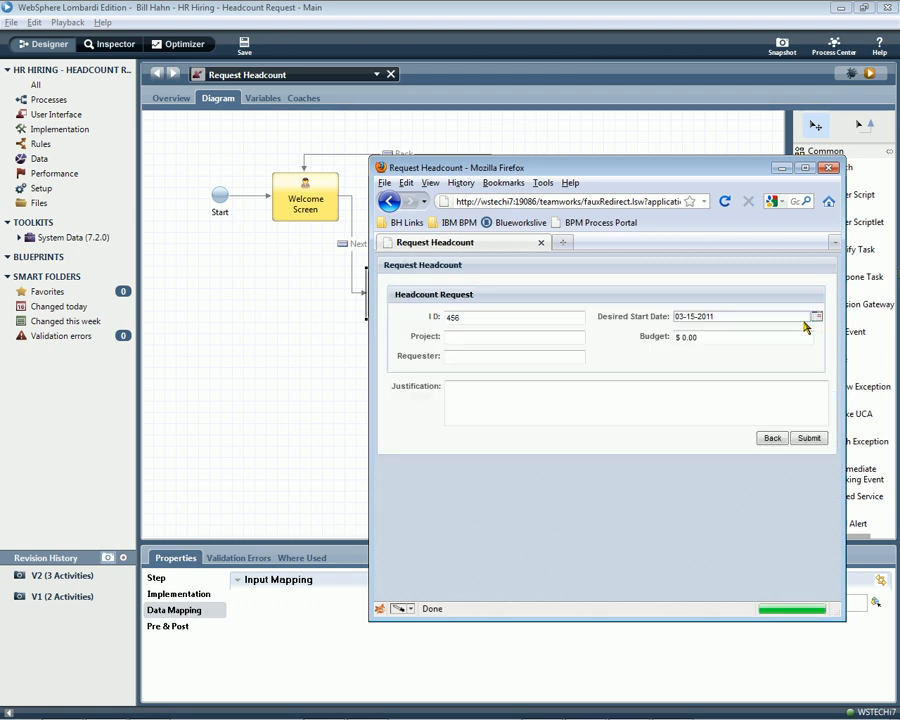
{"action": "double_click", "coordinate": [453, 317]}
Step: Change the server script in Get ID Enterprise Service to tw.local.UniqueID = tw.system.currentProcessInstanceID; and save it
{"action": "left_click", "coordinate": [344, 340]}
{"action": "double_click", "coordinate": [397, 311]}
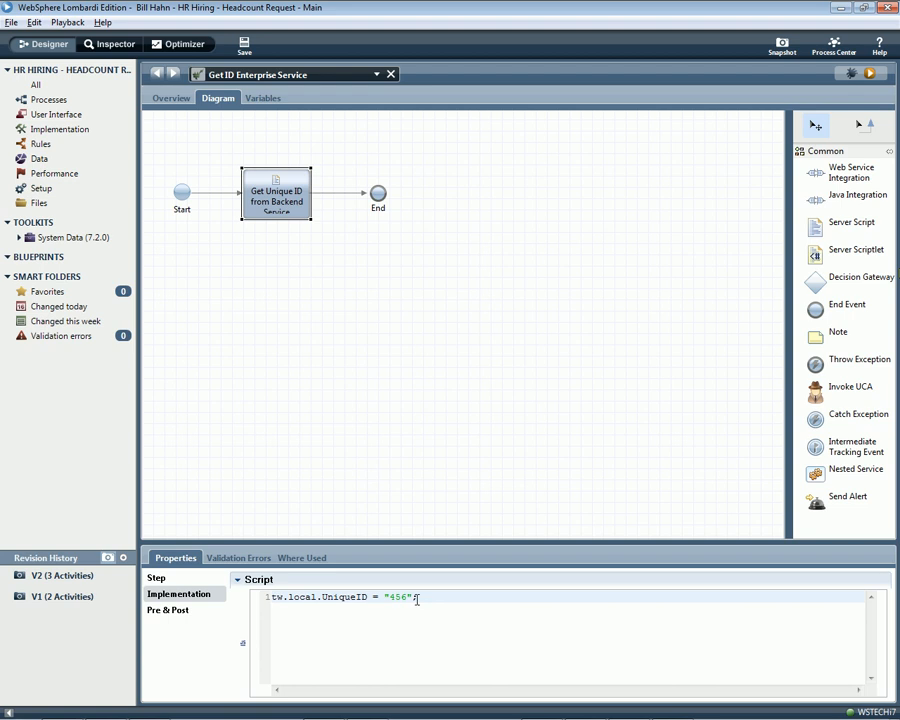
{"action": "key", "text": "BackSpace"}
{"action": "key", "text": "BackSpace"}
{"action": "key", "text": "BackSpace"}
{"action": "key", "text": "BackSpace"}
{"action": "key", "text": "BackSpace"}
{"action": "key", "text": "BackSpace"}
{"action": "type", "text": "tw.s"}
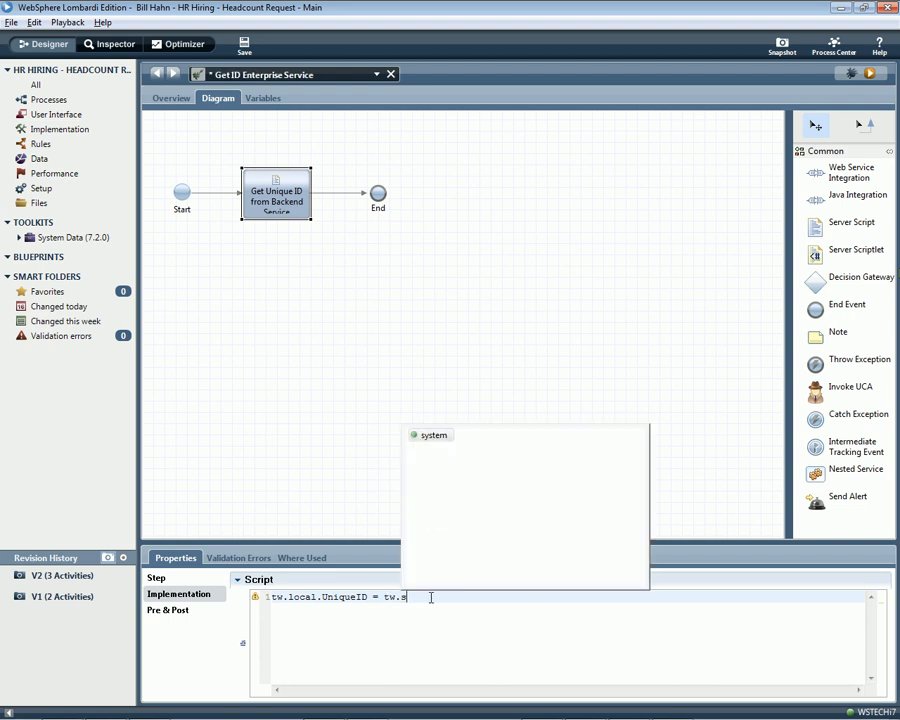
{"action": "key", "text": "BackSpace"}
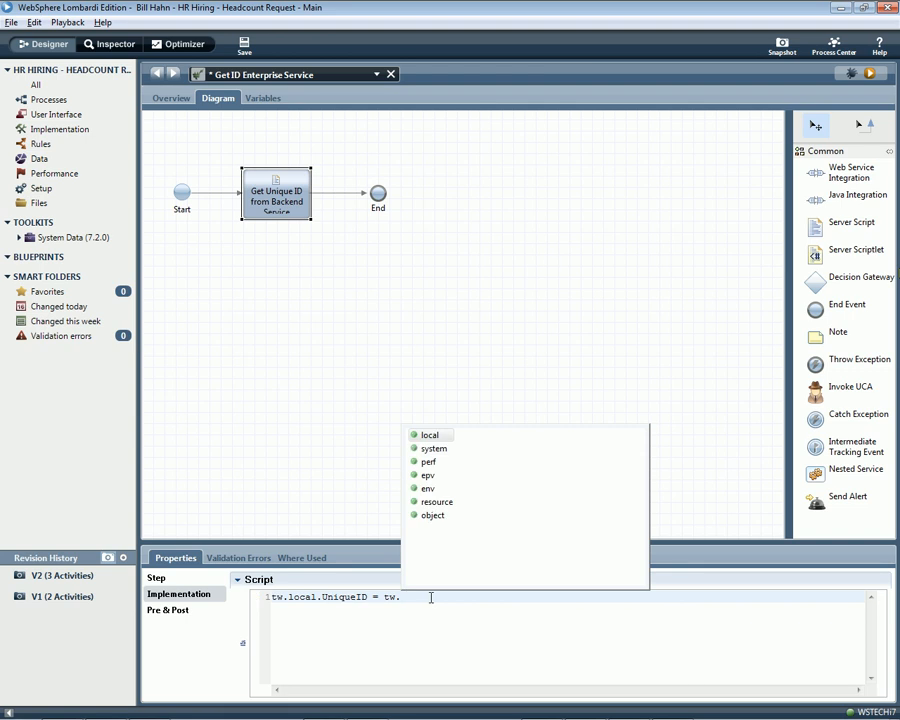
{"action": "type", "text": "s"}
{"action": "key", "text": "Return"}
{"action": "type", "text": ".c"}
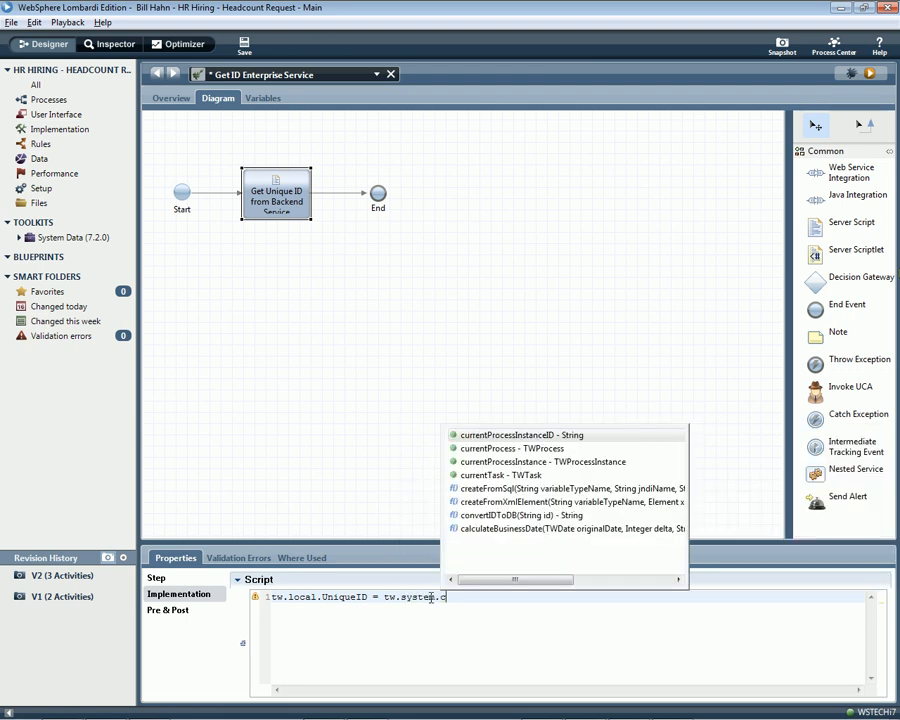
{"action": "key", "text": "BackSpace"}
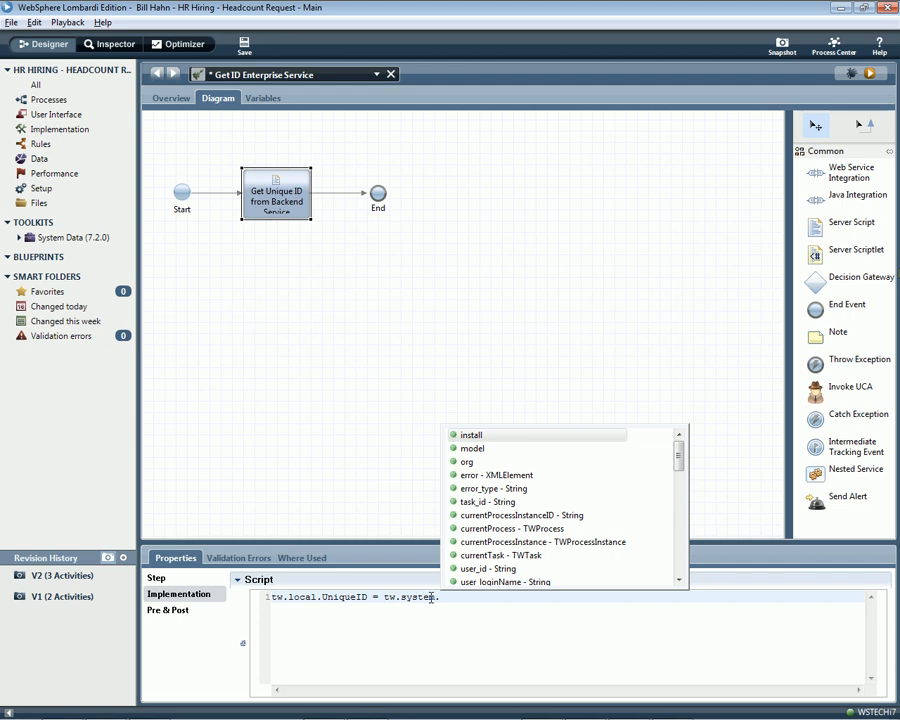
{"action": "type", "text": "c"}
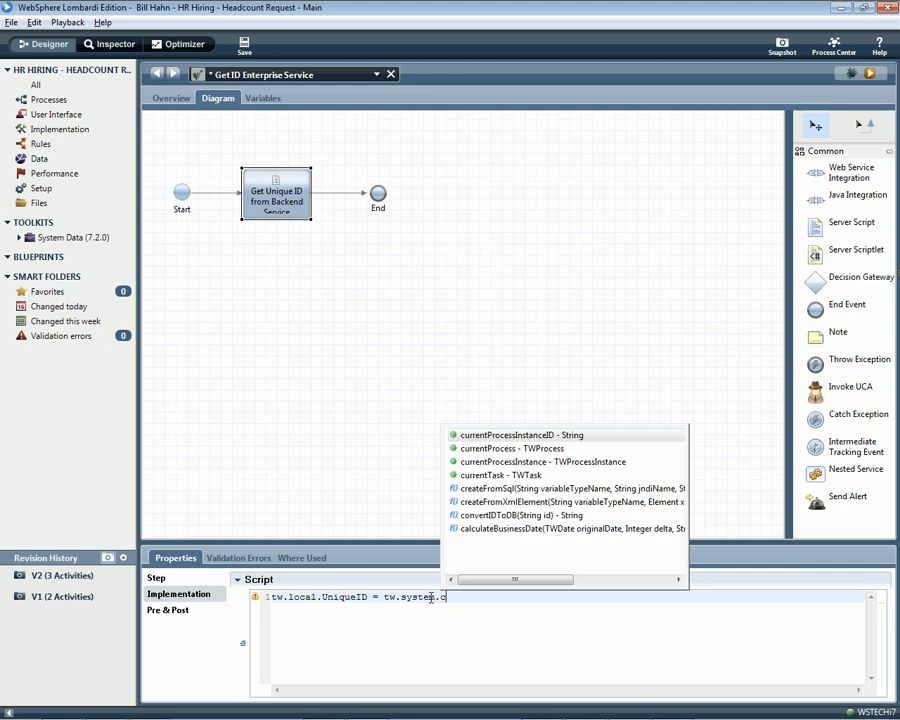
{"action": "type", "text": "u"}
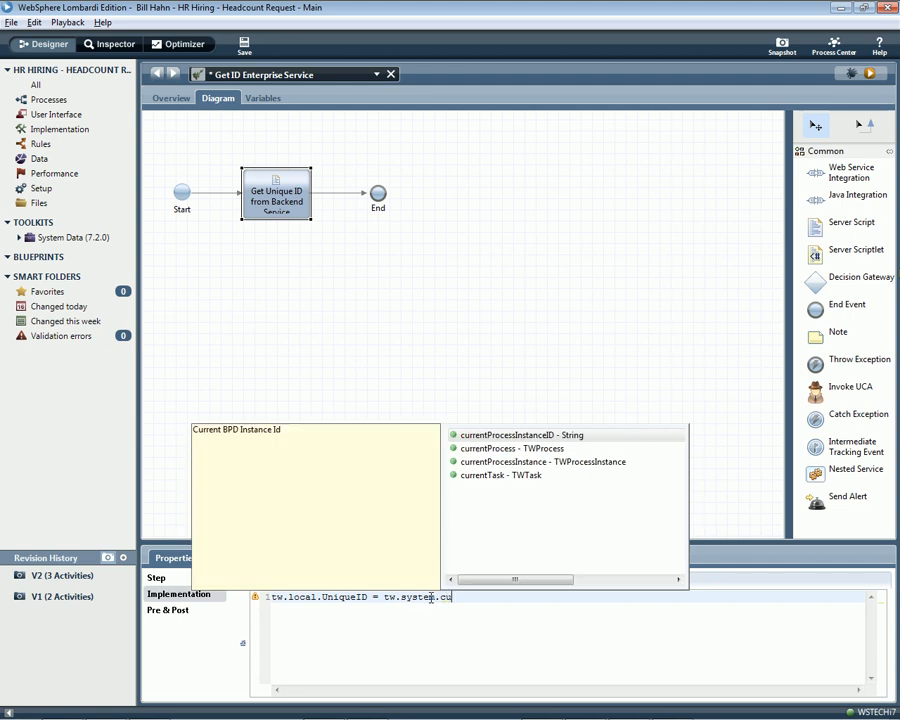
{"action": "left_click", "coordinate": [513, 438]}
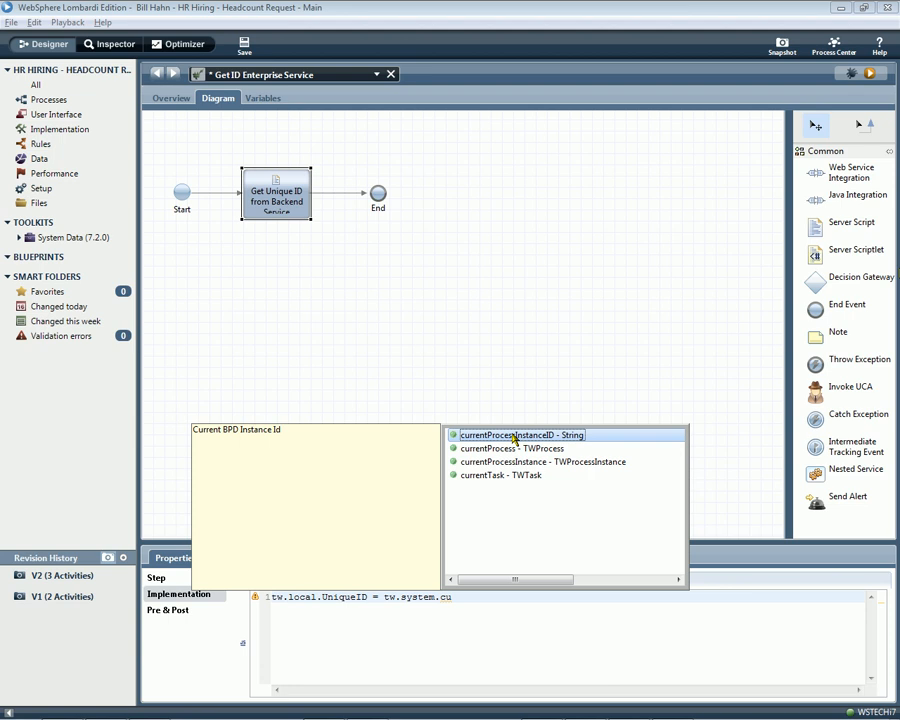
{"action": "double_click", "coordinate": [513, 438]}
{"action": "type", "text": ";"}
{"action": "left_click", "coordinate": [244, 48]}
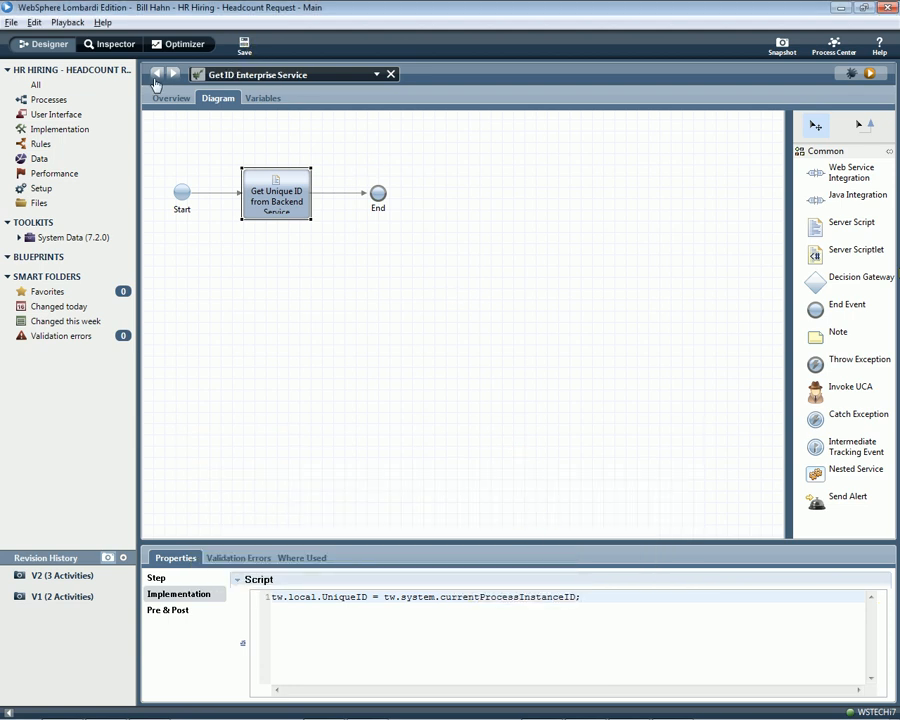
Step: Return to the Headcount Request process, run it, and start its Request Headcount task as tw_admin
{"action": "left_click", "coordinate": [156, 76]}
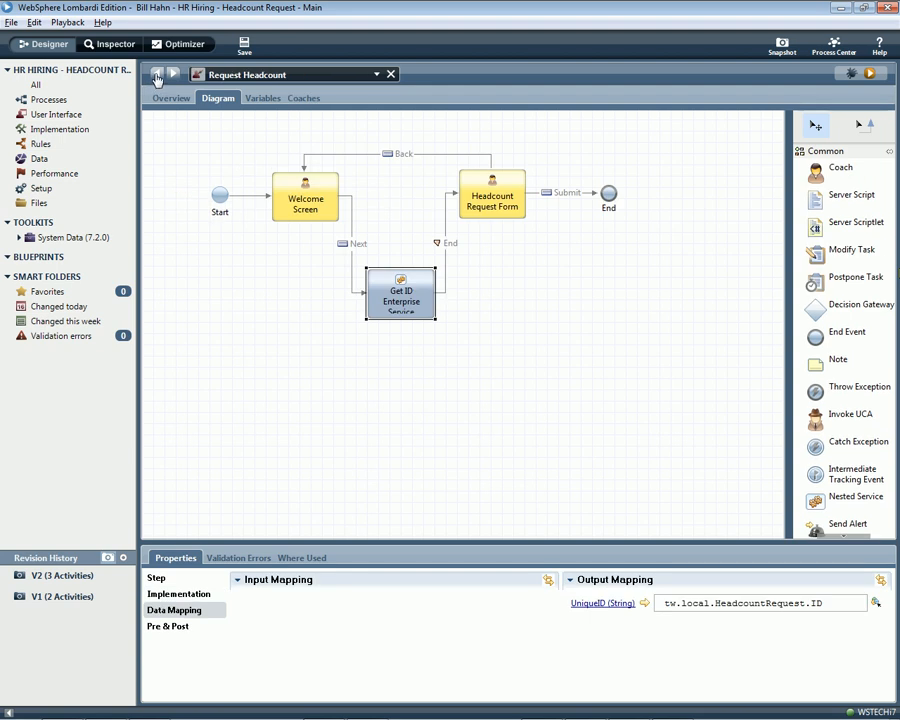
{"action": "left_click", "coordinate": [156, 77]}
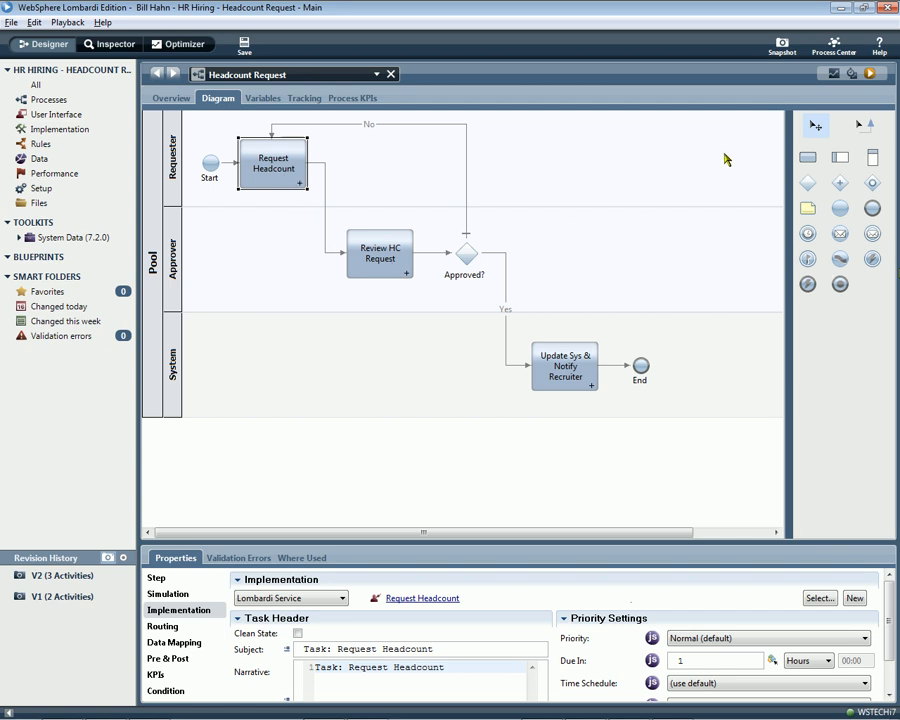
{"action": "left_click", "coordinate": [870, 75]}
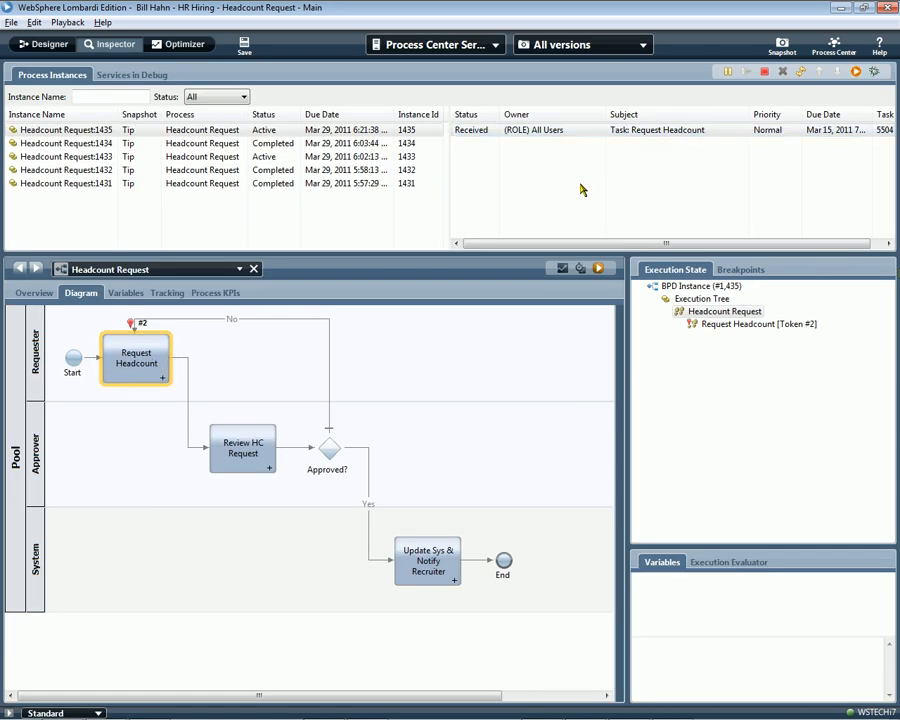
{"action": "left_click", "coordinate": [856, 72]}
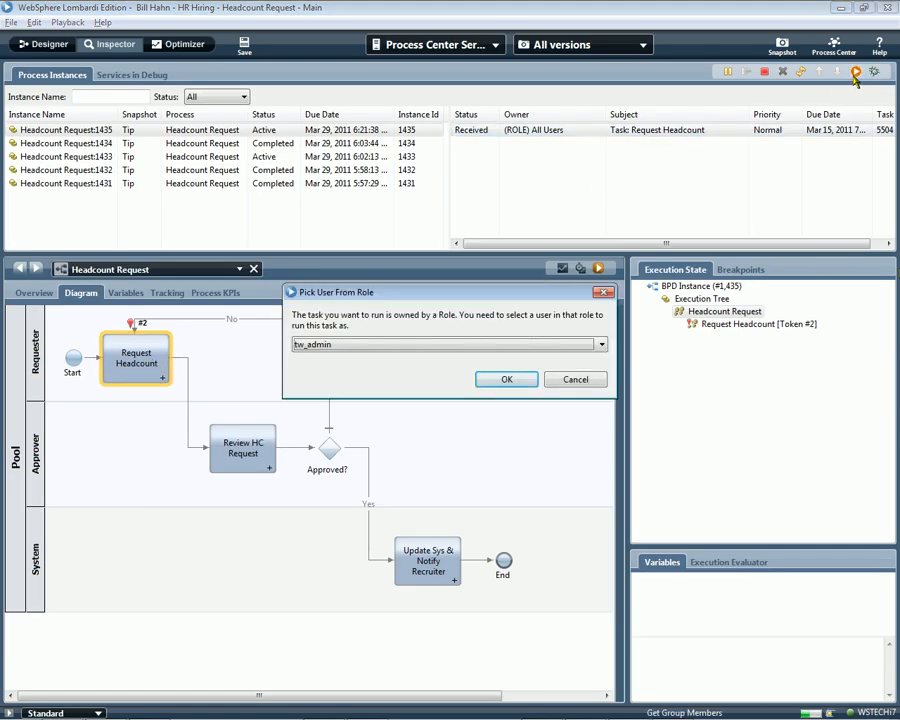
{"action": "key", "text": "Return"}
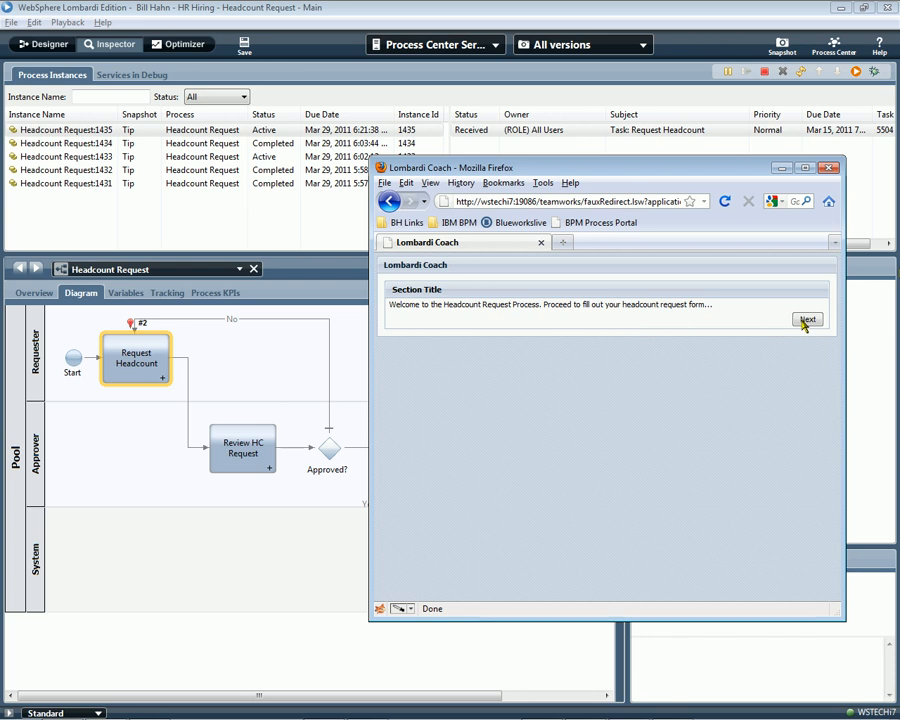
Step: Proceed past the welcome page and compare the form's ID with the process instance ID in the Inspector
{"action": "left_click", "coordinate": [746, 318]}
{"action": "double_click", "coordinate": [466, 319]}
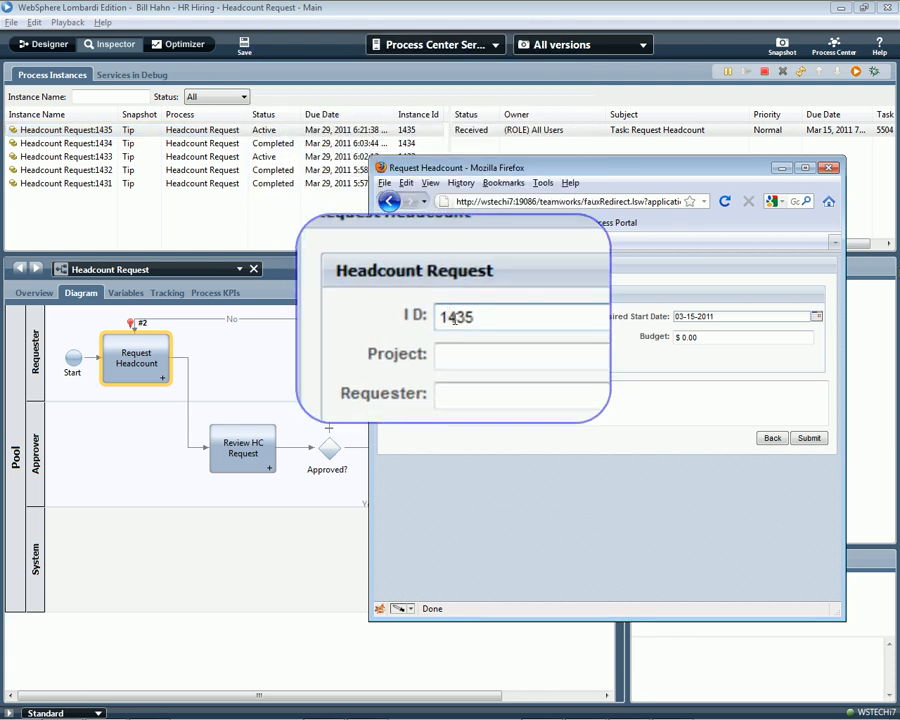
{"action": "left_click", "coordinate": [515, 88]}
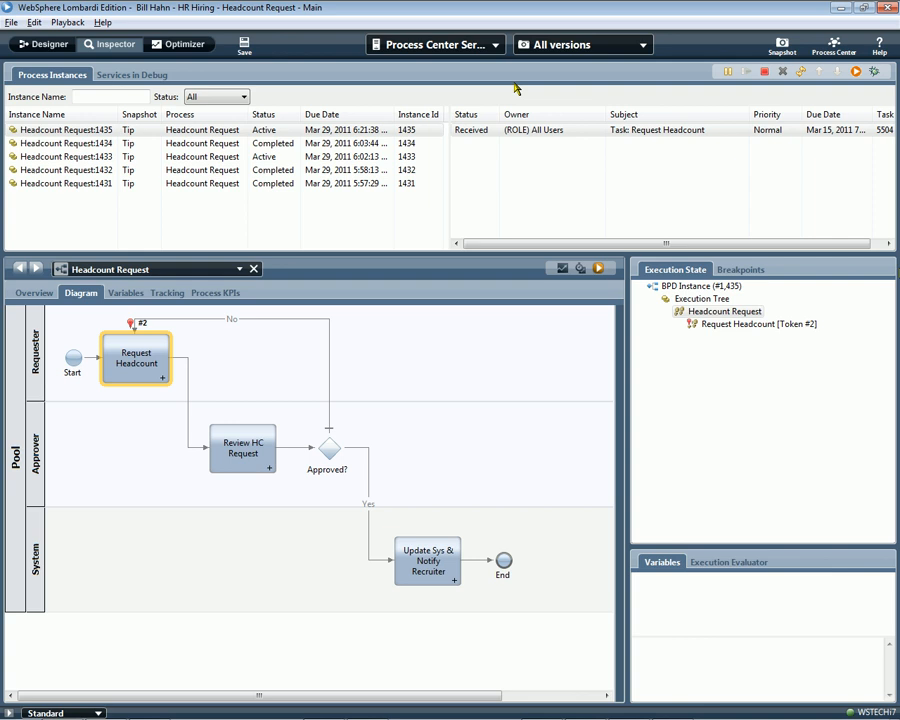
Step: Back in the Designer, create a new human service named Review HC Request for the Review HC Request activity using the Activity Wizard
{"action": "left_click", "coordinate": [43, 44]}
{"action": "left_click", "coordinate": [372, 266]}
{"action": "left_click", "coordinate": [462, 257]}
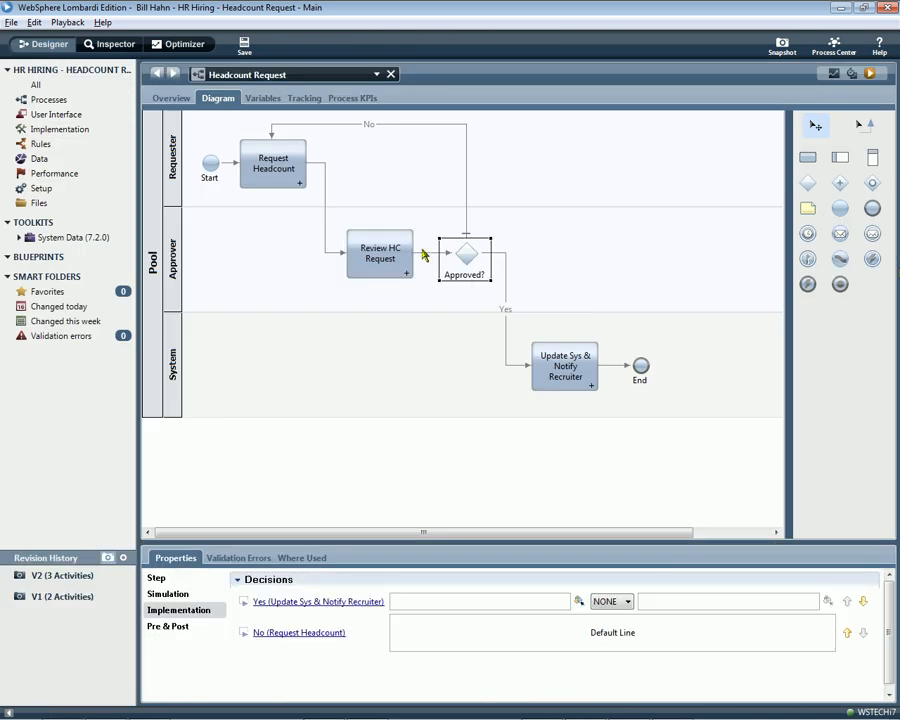
{"action": "right_click", "coordinate": [379, 256]}
{"action": "left_click", "coordinate": [424, 280]}
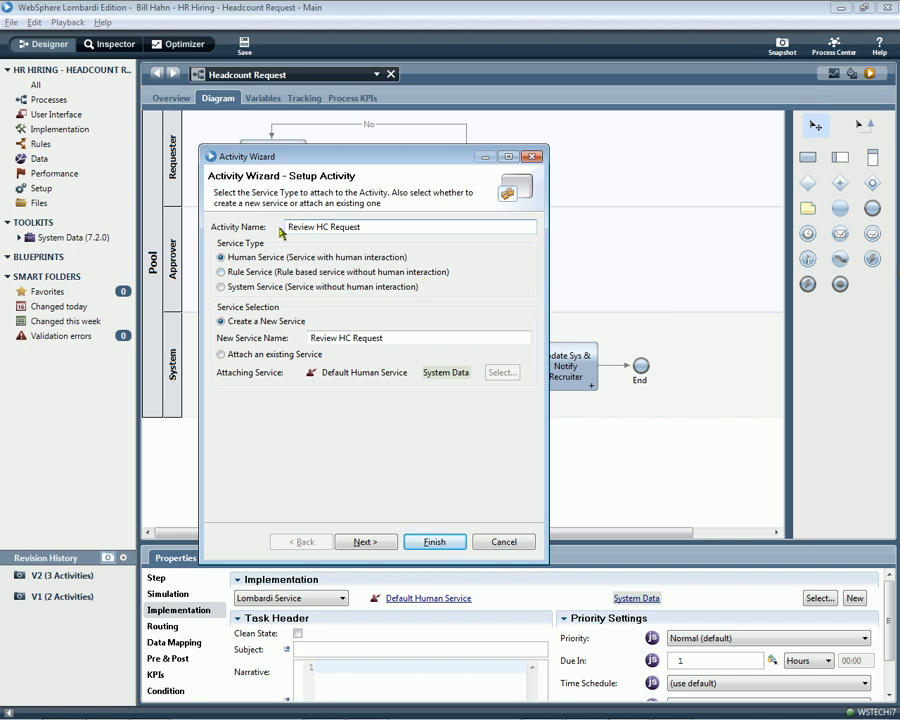
{"action": "left_click", "coordinate": [380, 541]}
{"action": "left_click", "coordinate": [430, 541]}
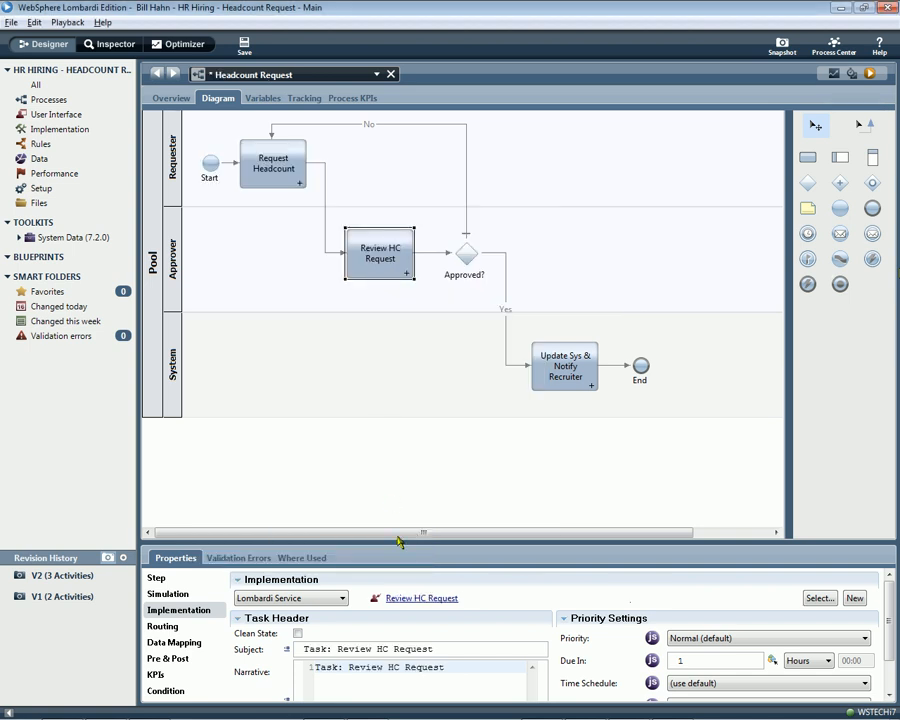
Step: Open the Review HC Request service and rename its coach to "Review and Approve"
{"action": "left_click", "coordinate": [421, 600]}
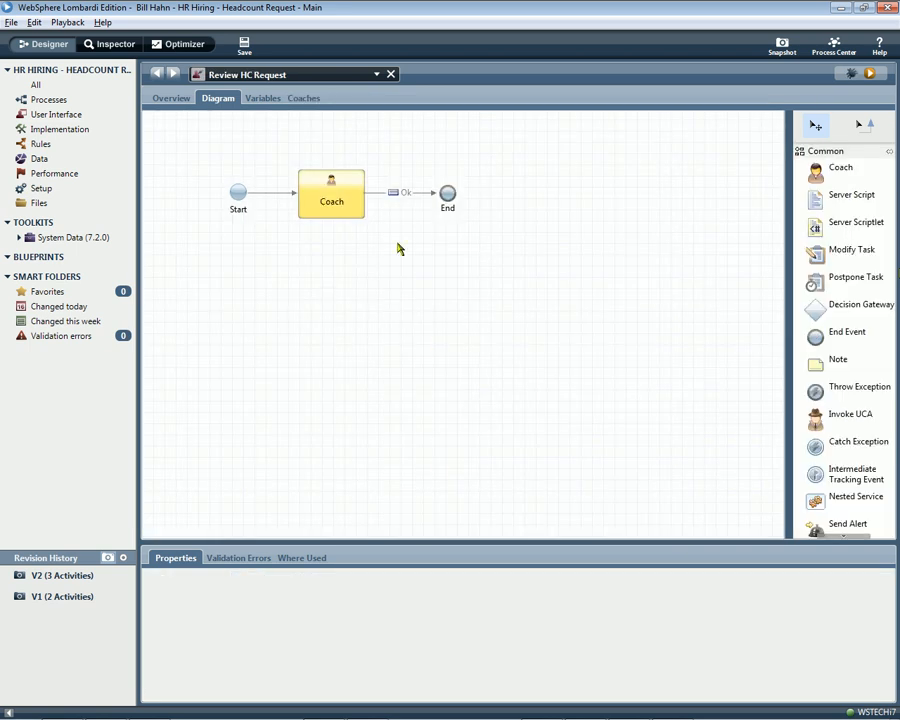
{"action": "left_click", "coordinate": [335, 217]}
{"action": "double_click", "coordinate": [357, 597]}
{"action": "type", "text": "C"}
{"action": "type", "text": "eview and Approve"}
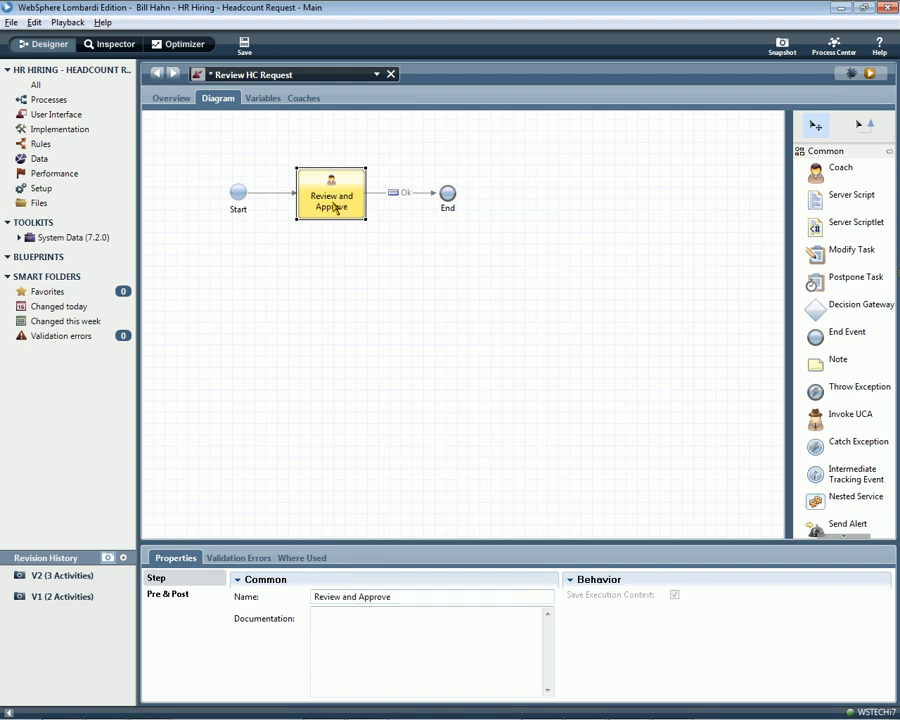
Step: In the Review and Approve coach's layout, move the Approved checkbox out of the Headcount Request section to directly below it
{"action": "double_click", "coordinate": [335, 207]}
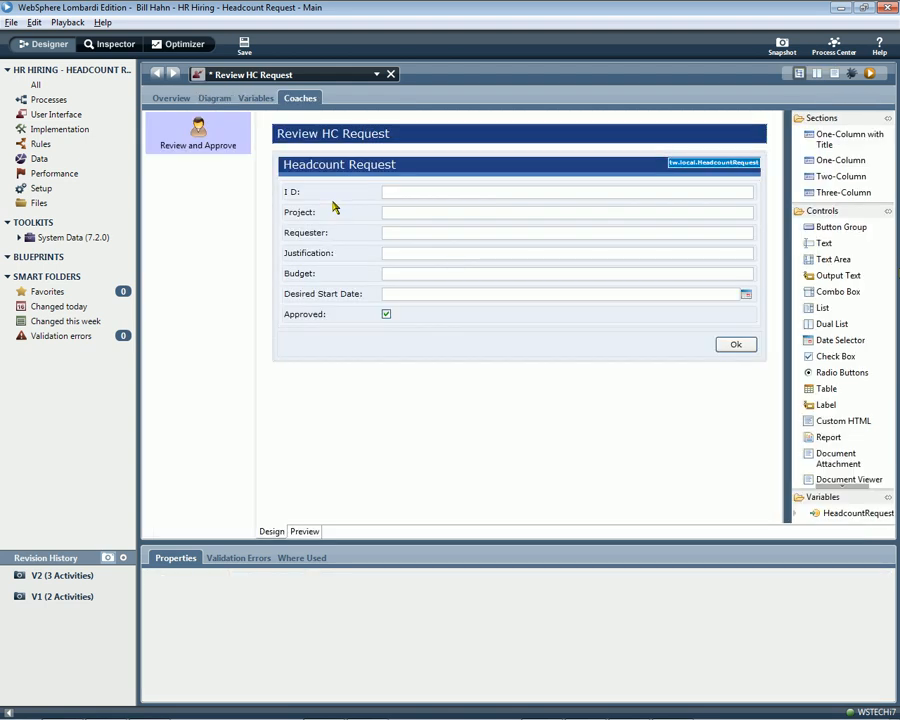
{"action": "left_click", "coordinate": [353, 313]}
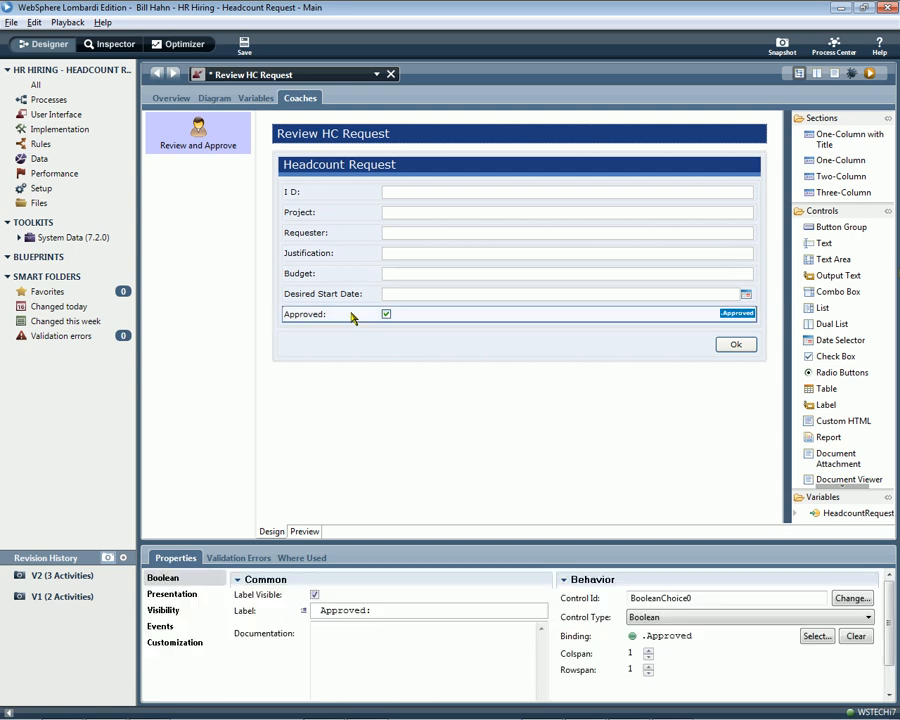
{"action": "left_click_drag", "start_coordinate": [351, 316], "coordinate": [352, 335]}
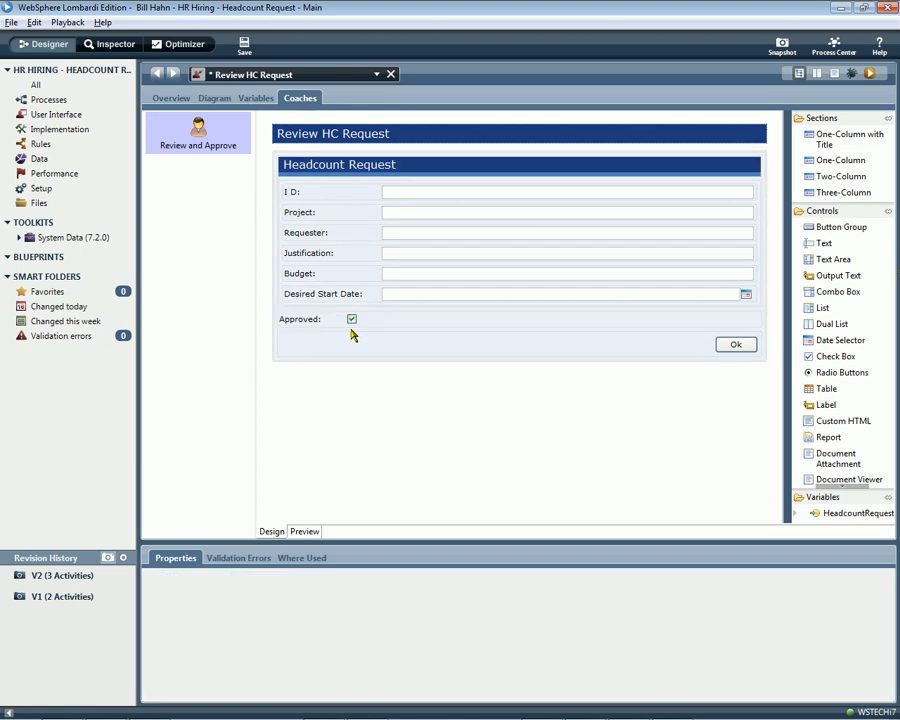
Step: Override the parent visibility of the Headcount Request section and set its default visibility to Disabled (read only access) for everyone
{"action": "left_click", "coordinate": [351, 174]}
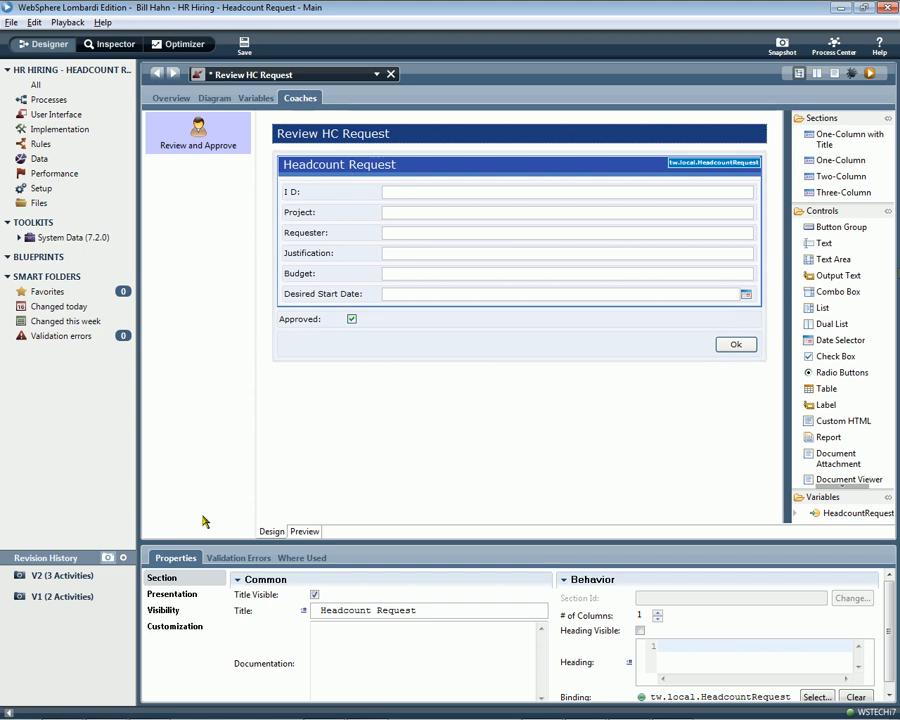
{"action": "left_click", "coordinate": [168, 610]}
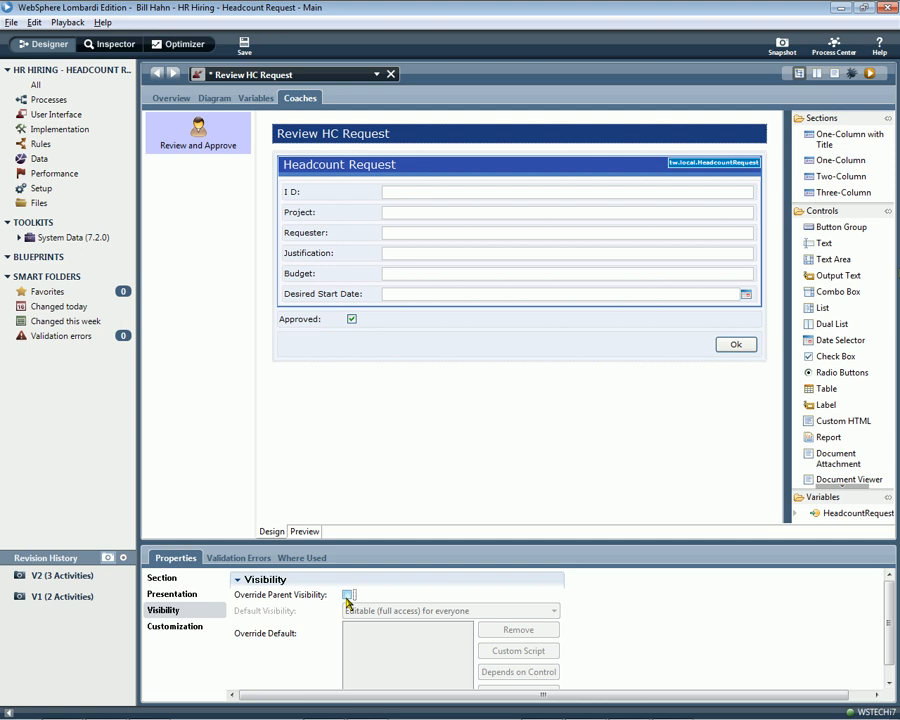
{"action": "left_click", "coordinate": [347, 596]}
{"action": "left_click", "coordinate": [352, 610]}
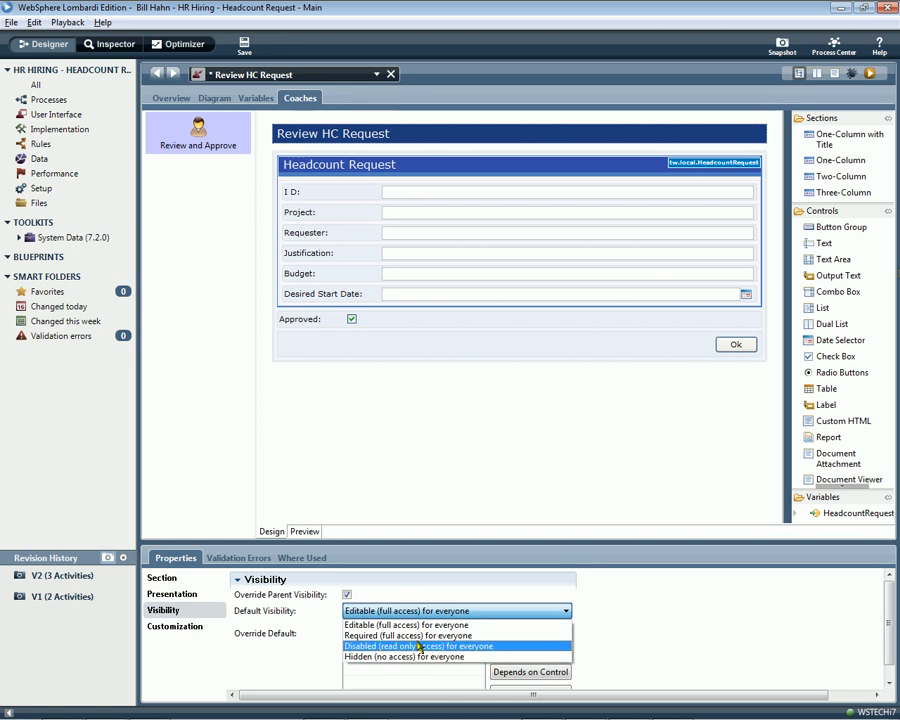
{"action": "left_click", "coordinate": [381, 647]}
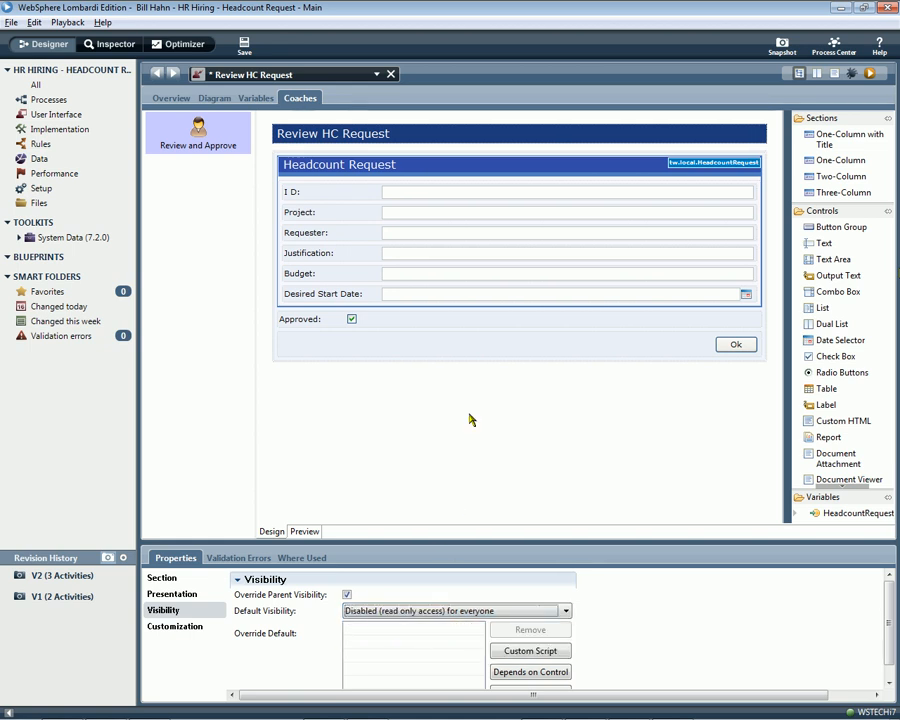
Step: Run the Review HC Request service and check the Headcount Request fields and the Approved checkbox in the browser
{"action": "left_click", "coordinate": [869, 76]}
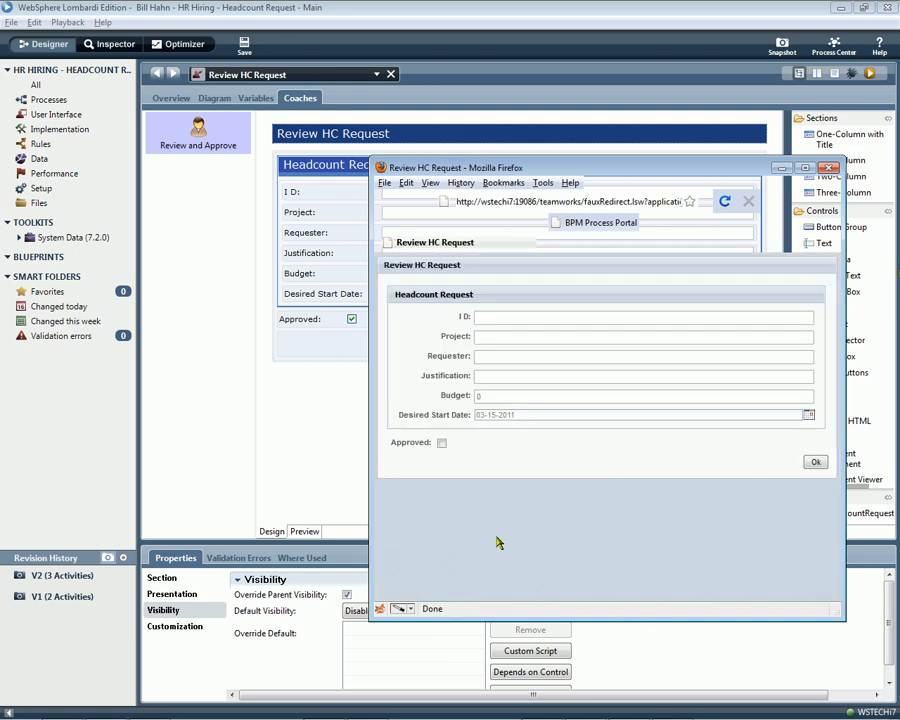
{"action": "key", "text": "alt+Tab"}
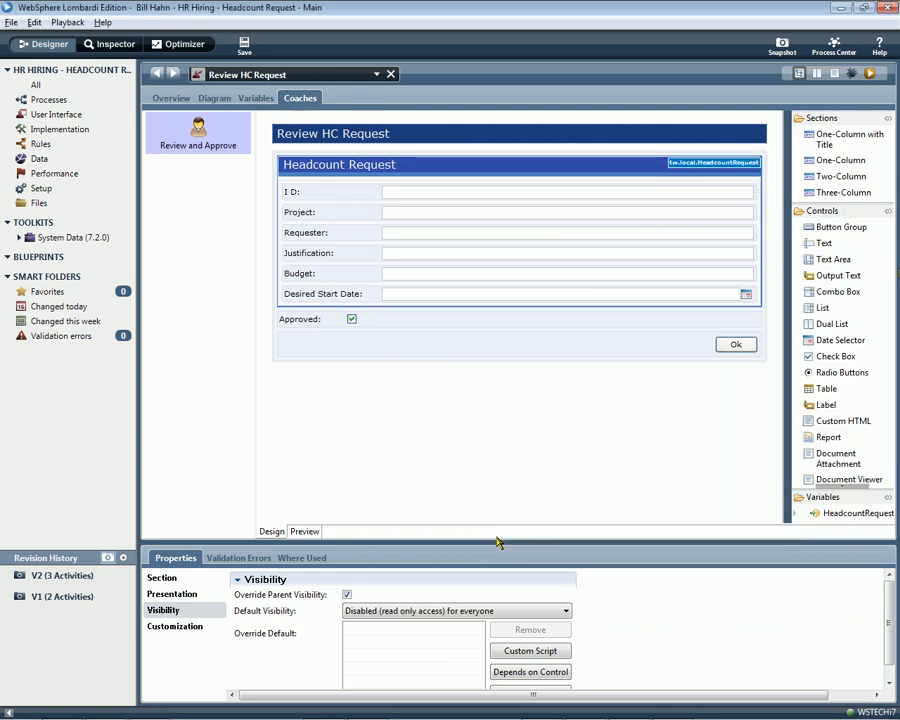
{"action": "key", "text": "alt+Tab"}
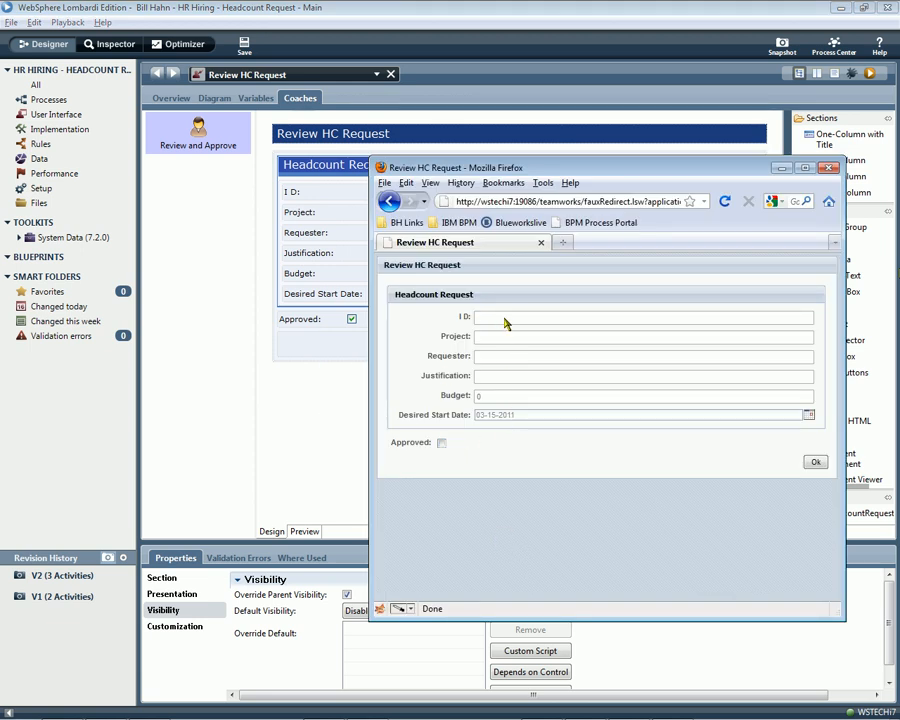
{"action": "left_click", "coordinate": [333, 404]}
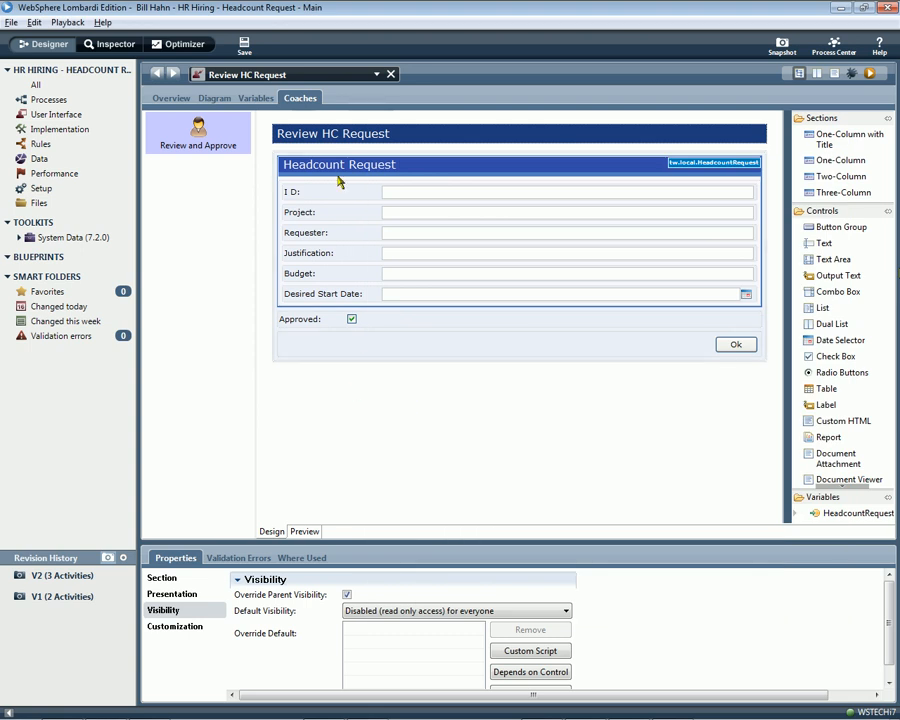
Step: Set the Yes path condition of the Approved? gateway to compare tw.local.HeadcountRequest.Approved with true
{"action": "left_click", "coordinate": [157, 75]}
{"action": "left_click", "coordinate": [466, 255]}
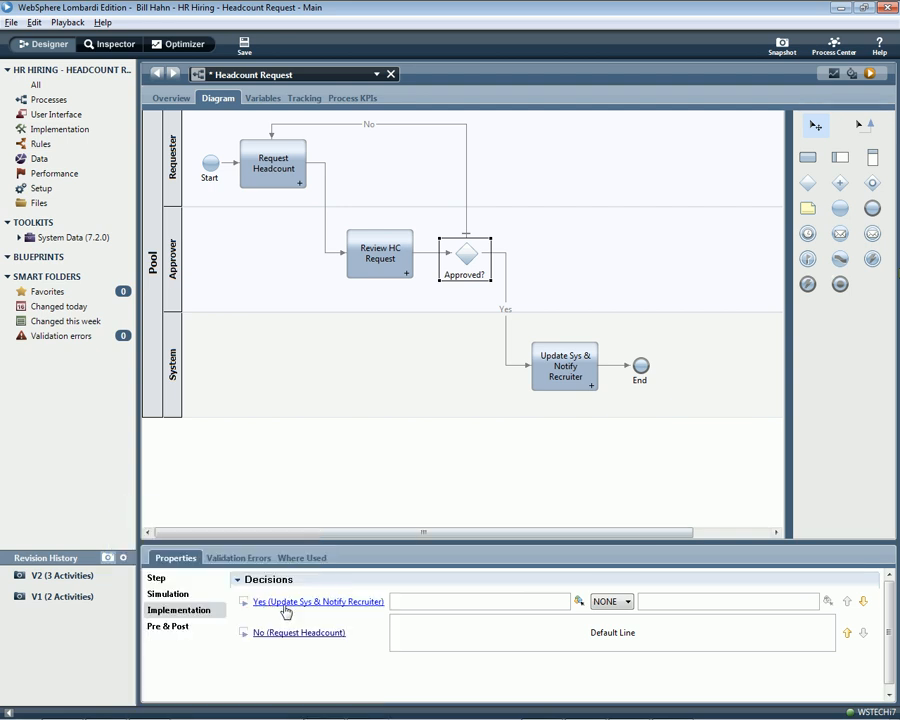
{"action": "left_click", "coordinate": [578, 601]}
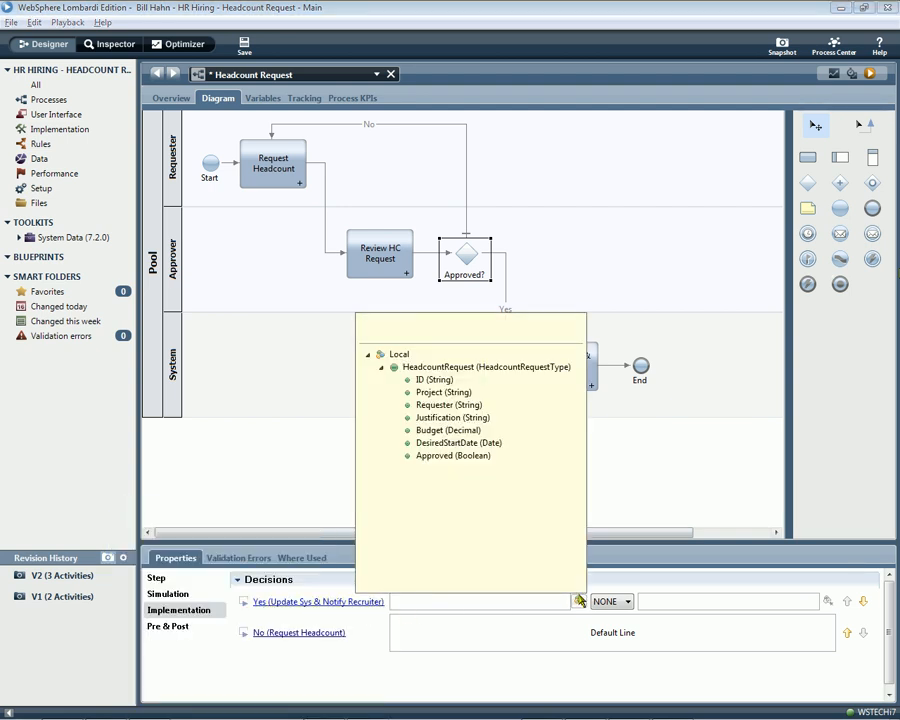
{"action": "left_click", "coordinate": [465, 460]}
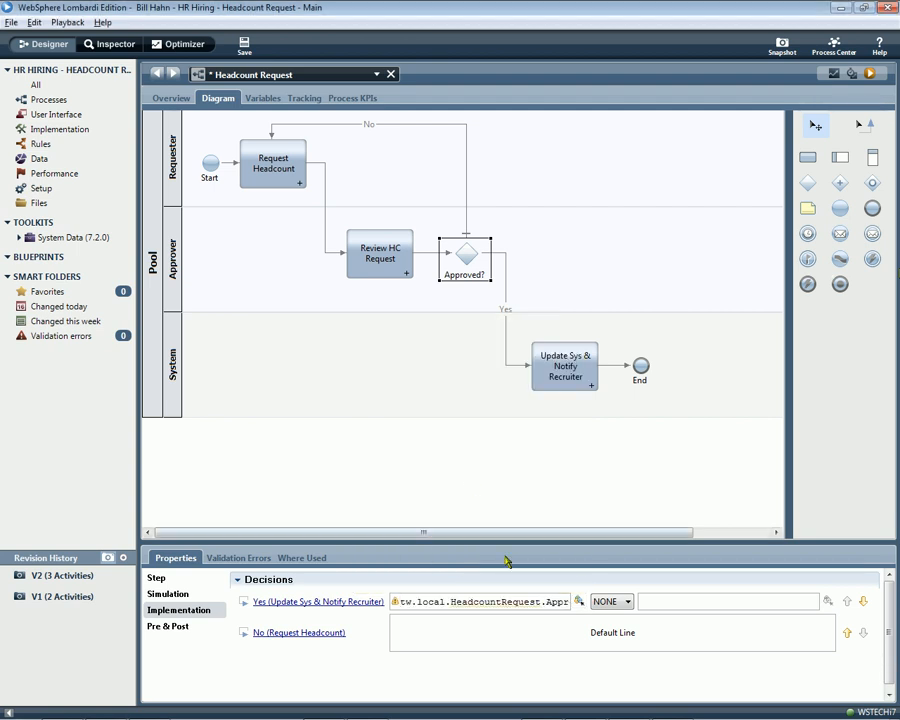
{"action": "left_click", "coordinate": [612, 602]}
{"action": "left_click", "coordinate": [612, 647]}
{"action": "left_click", "coordinate": [682, 600]}
{"action": "type", "text": "true"}
Step: Run the Headcount Request process and start its received Request Headcount task as a form in the browser
{"action": "left_click", "coordinate": [870, 75]}
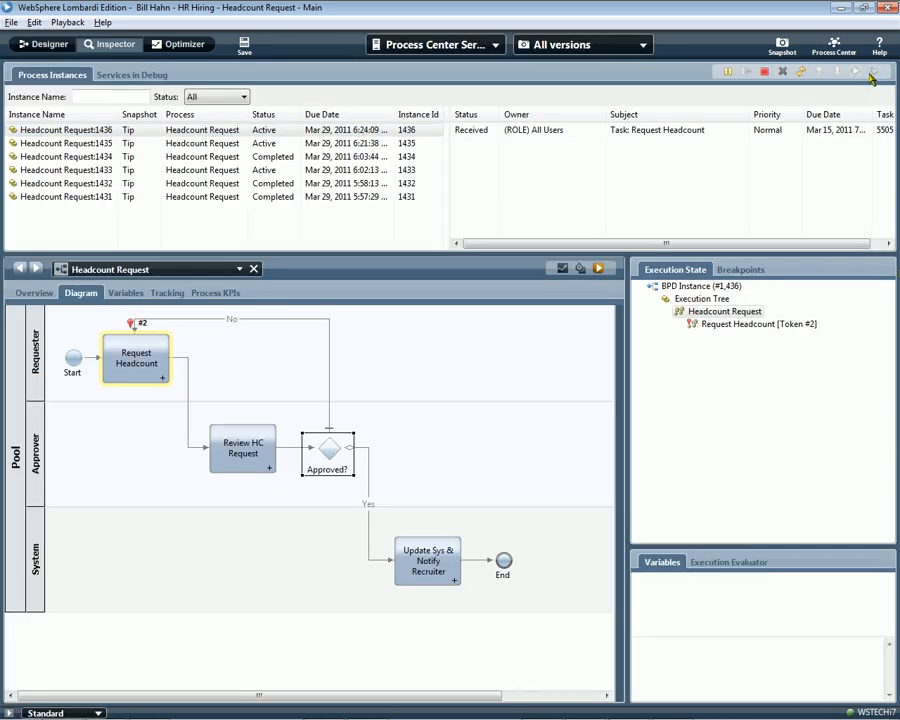
{"action": "left_click", "coordinate": [856, 73]}
{"action": "key", "text": "Return"}
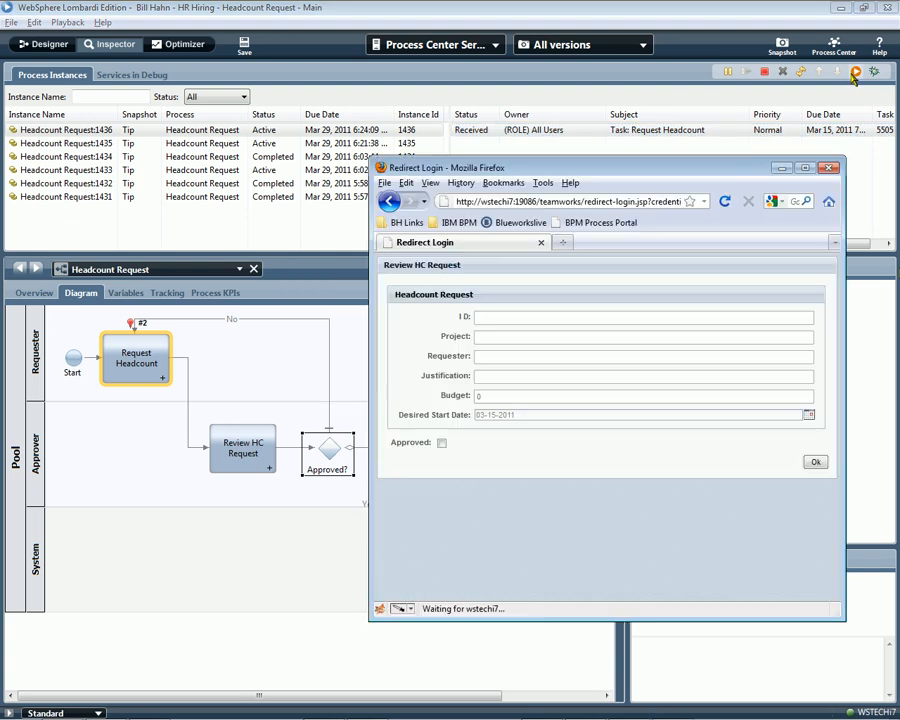
{"action": "left_click", "coordinate": [808, 319]}
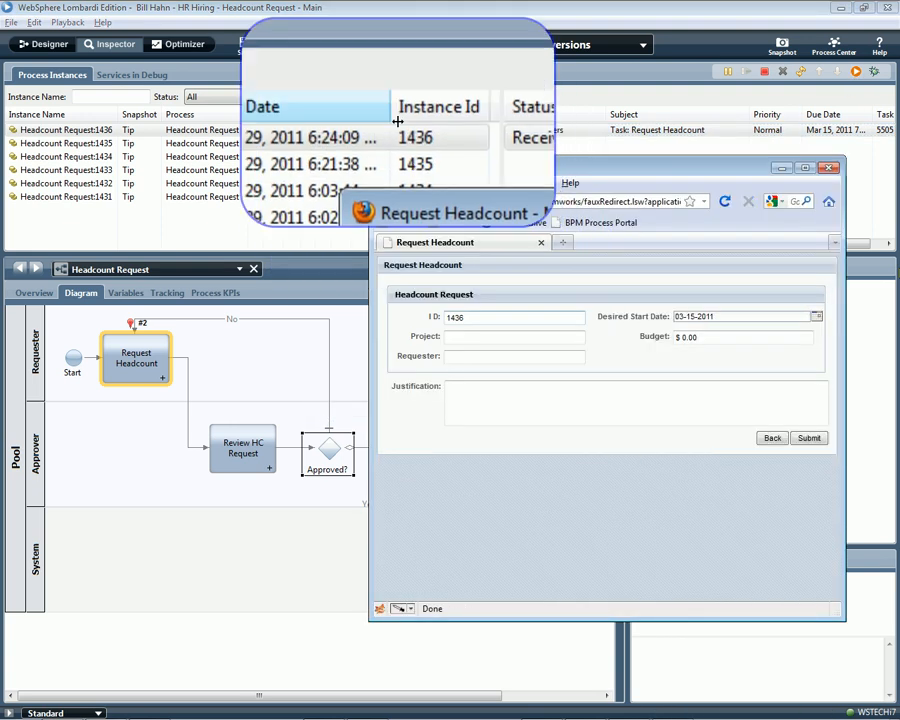
Step: In the Request Headcount form, enter the project ABC, the requester's name and the desired start date 03-23-2011
{"action": "left_click", "coordinate": [458, 337]}
{"action": "type", "text": "ABC"}
{"action": "left_click", "coordinate": [472, 358]}
{"action": "left_click", "coordinate": [715, 317]}
{"action": "left_click", "coordinate": [729, 394]}
Step: Set the Budget in the Request Headcount form to 125000
{"action": "left_click_drag", "start_coordinate": [702, 338], "coordinate": [658, 336]}
{"action": "type", "text": "25000"}
{"action": "key", "text": "BackSpace"}
{"action": "key", "text": "BackSpace"}
{"action": "key", "text": "BackSpace"}
{"action": "key", "text": "BackSpace"}
{"action": "key", "text": "BackSpace"}
{"action": "type", "text": "125000"}
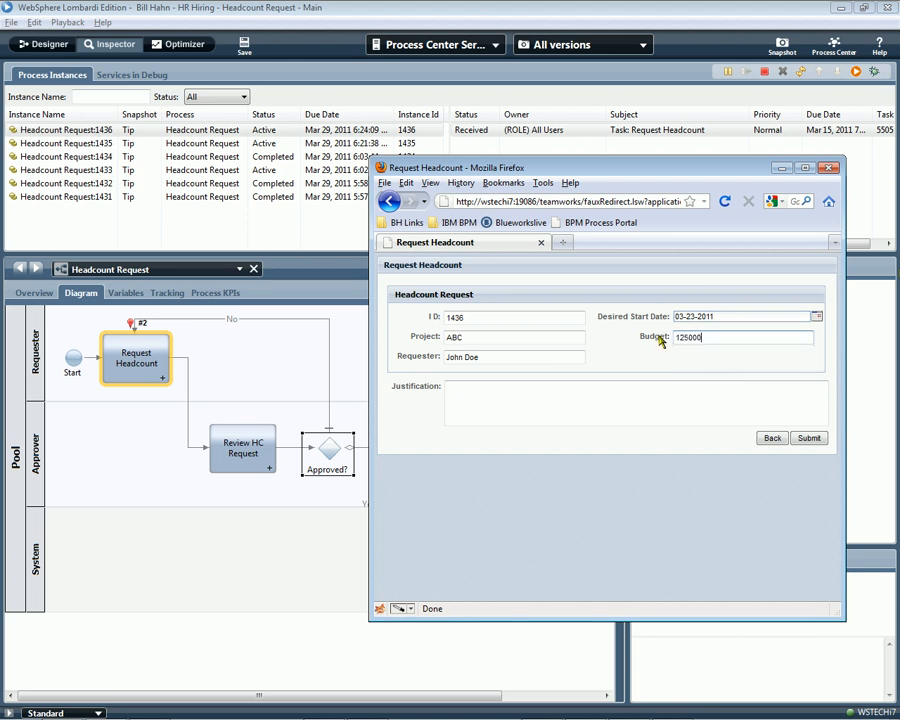
{"action": "key", "text": "Tab"}
Step: Submit the headcount request with the justification "Very Important Project..." and refresh the process instances in the Inspector
{"action": "left_click", "coordinate": [510, 395]}
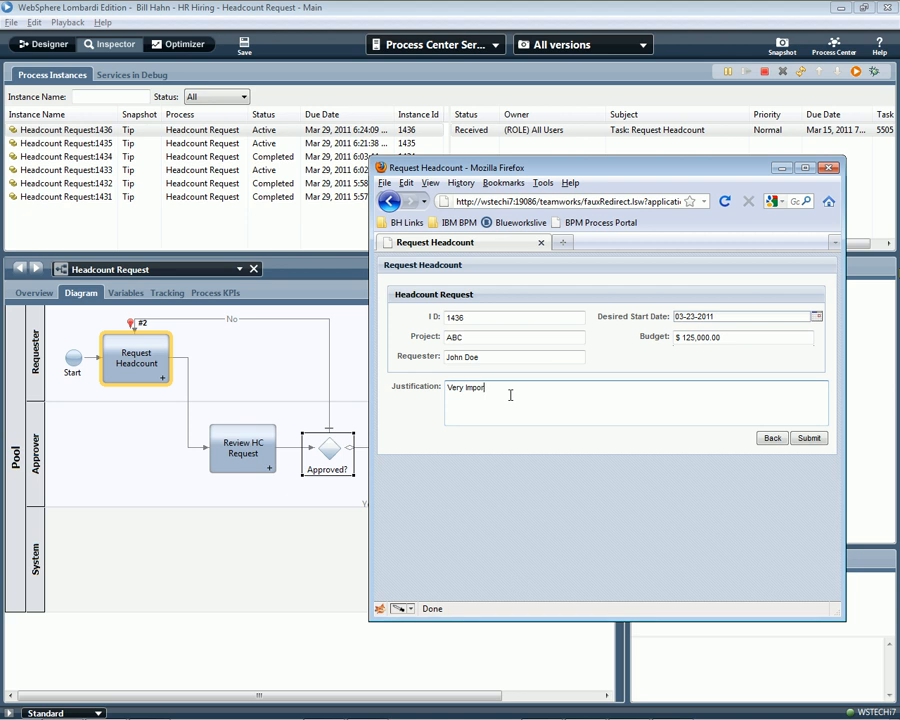
{"action": "type", "text": "Very Important Project..."}
{"action": "left_click", "coordinate": [809, 438]}
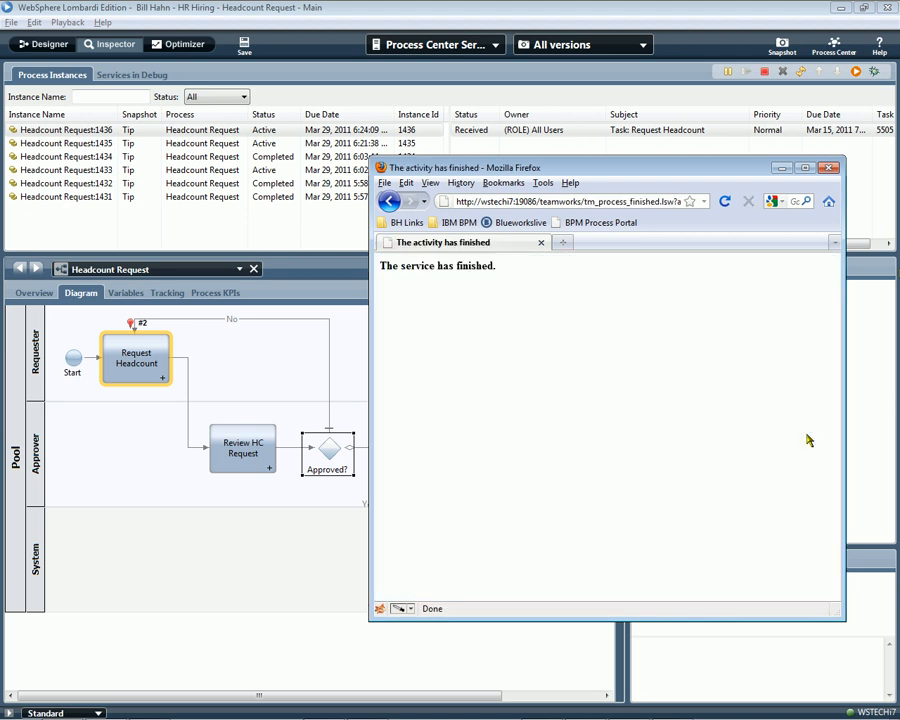
{"action": "left_click", "coordinate": [799, 72]}
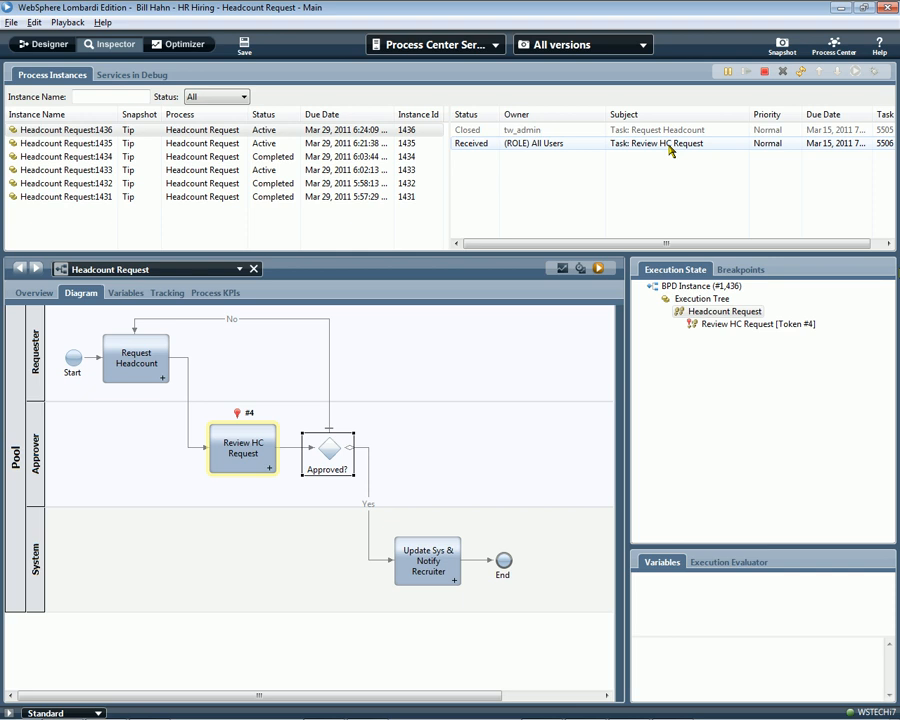
Step: Switch to Firefox, open the BPM Process Portal and log in with the saved account's user name and password
{"action": "key", "text": "alt+Tab"}
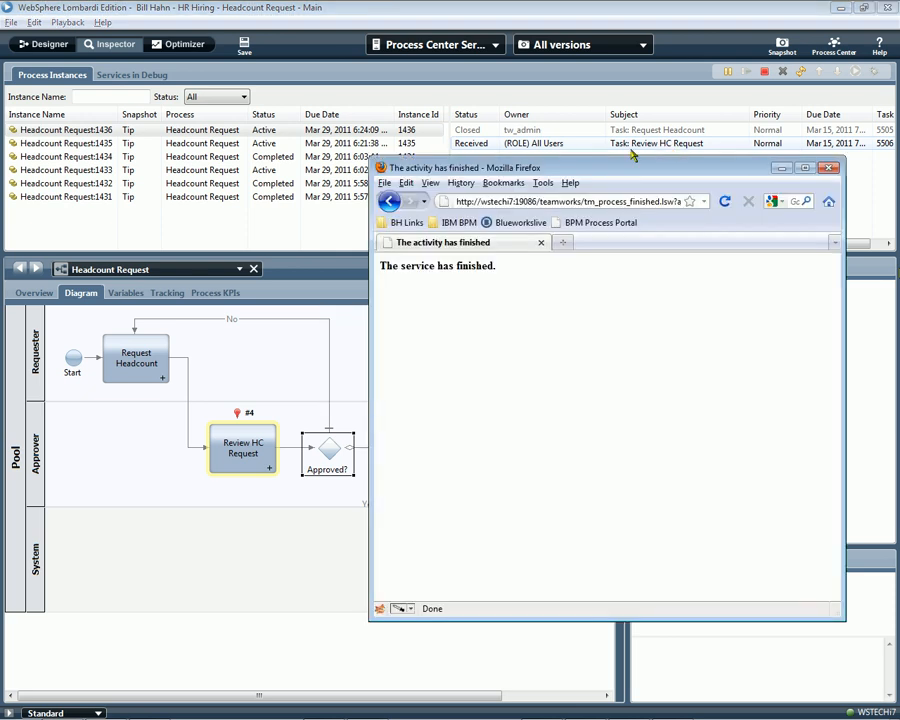
{"action": "left_click", "coordinate": [250, 63]}
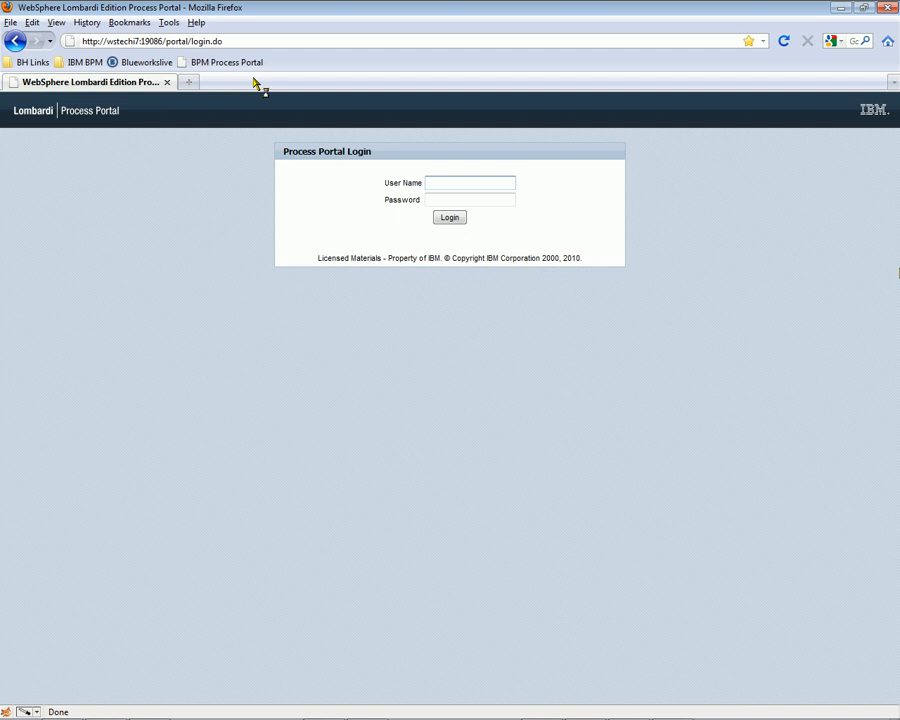
{"action": "left_click", "coordinate": [449, 183]}
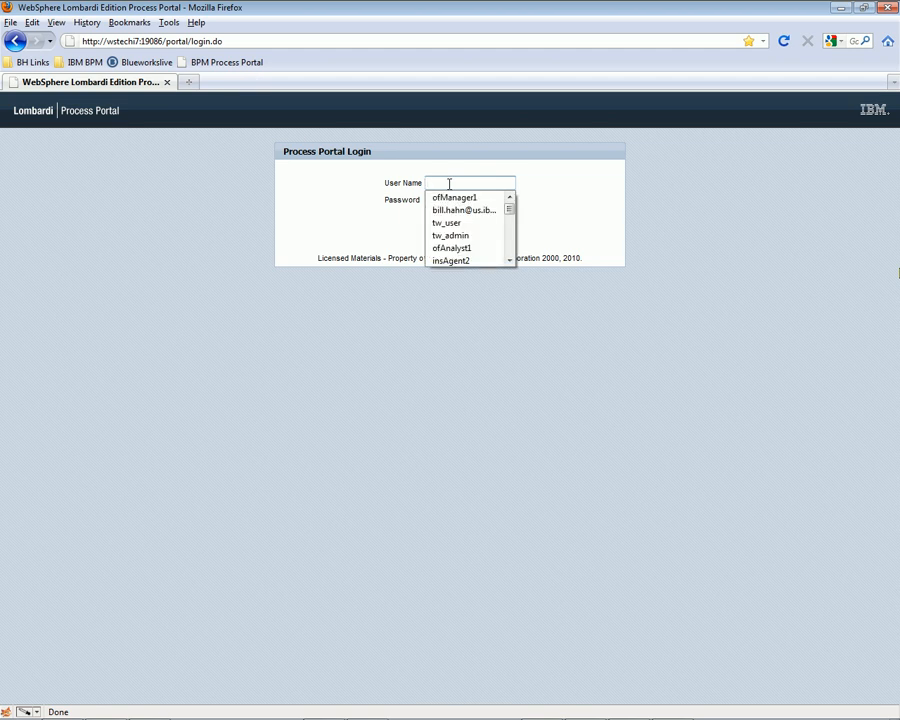
{"action": "type", "text": "t"}
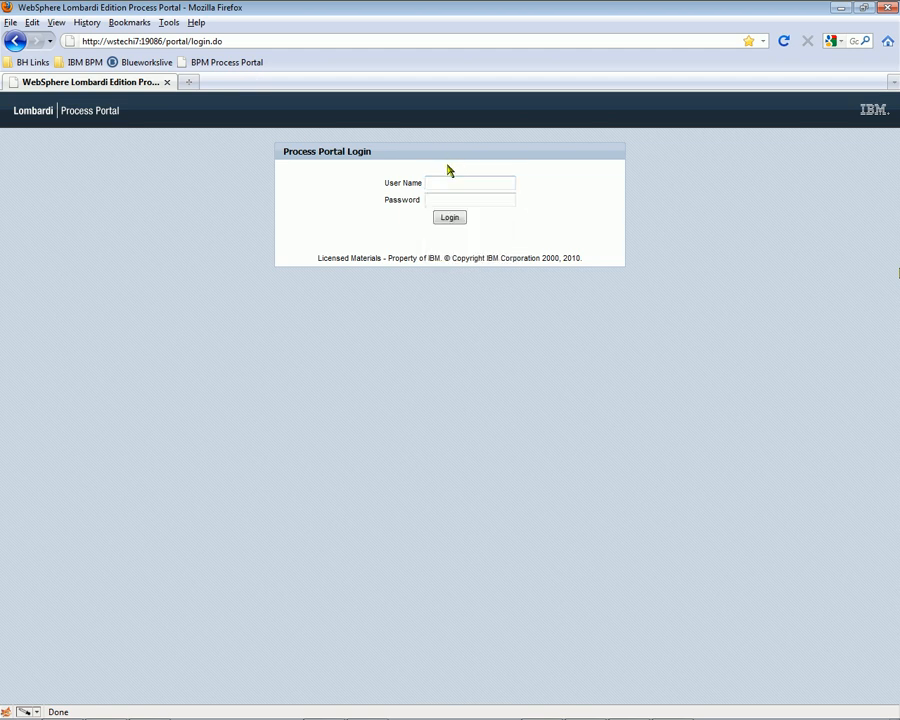
{"action": "left_click", "coordinate": [446, 197]}
{"action": "left_click", "coordinate": [449, 217]}
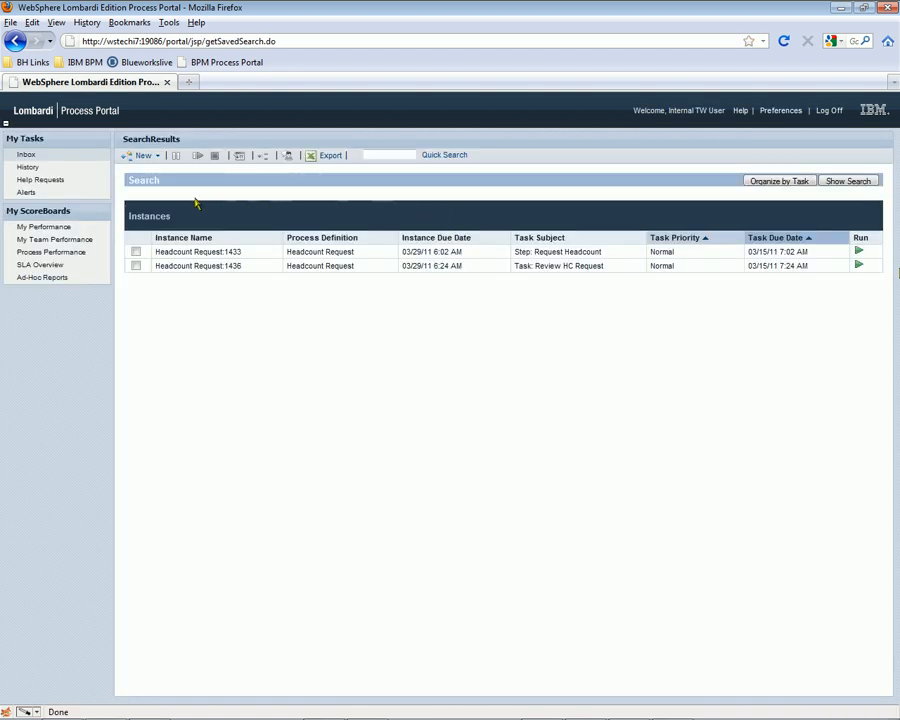
Step: Open the Headcount Request:1436 instance from the inbox and show all of its tasks instead of only the open ones
{"action": "left_click", "coordinate": [203, 267]}
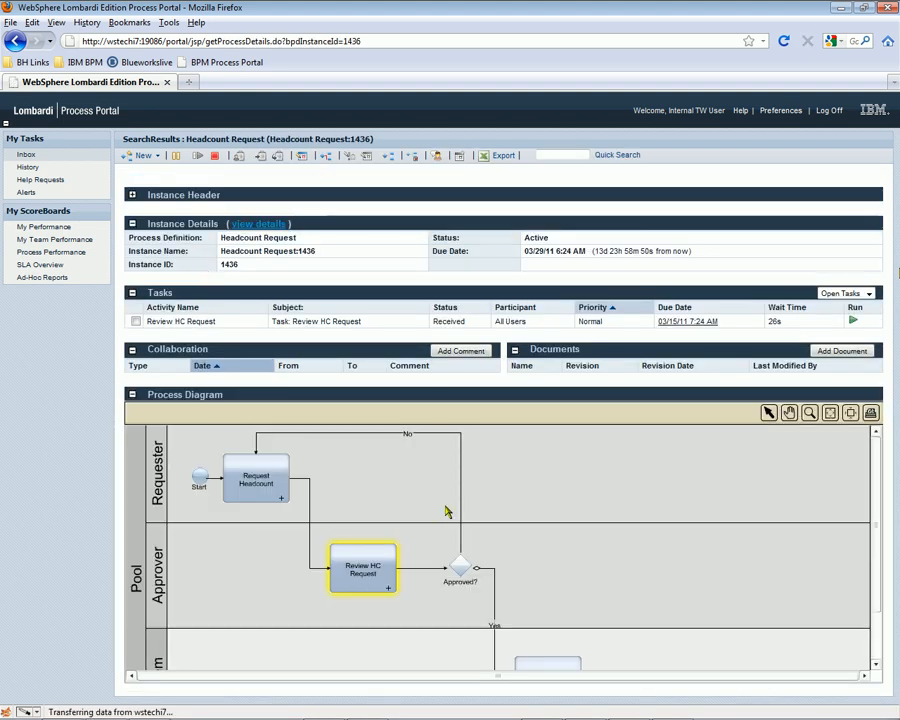
{"action": "left_click", "coordinate": [860, 293]}
{"action": "left_click", "coordinate": [852, 304]}
{"action": "left_click", "coordinate": [855, 295]}
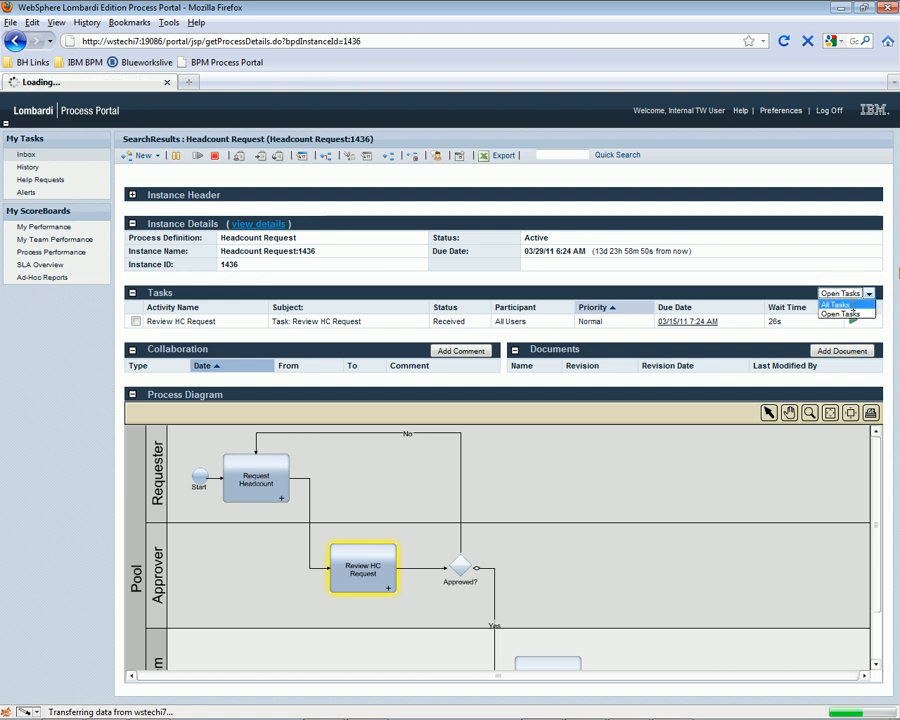
{"action": "left_click", "coordinate": [848, 304]}
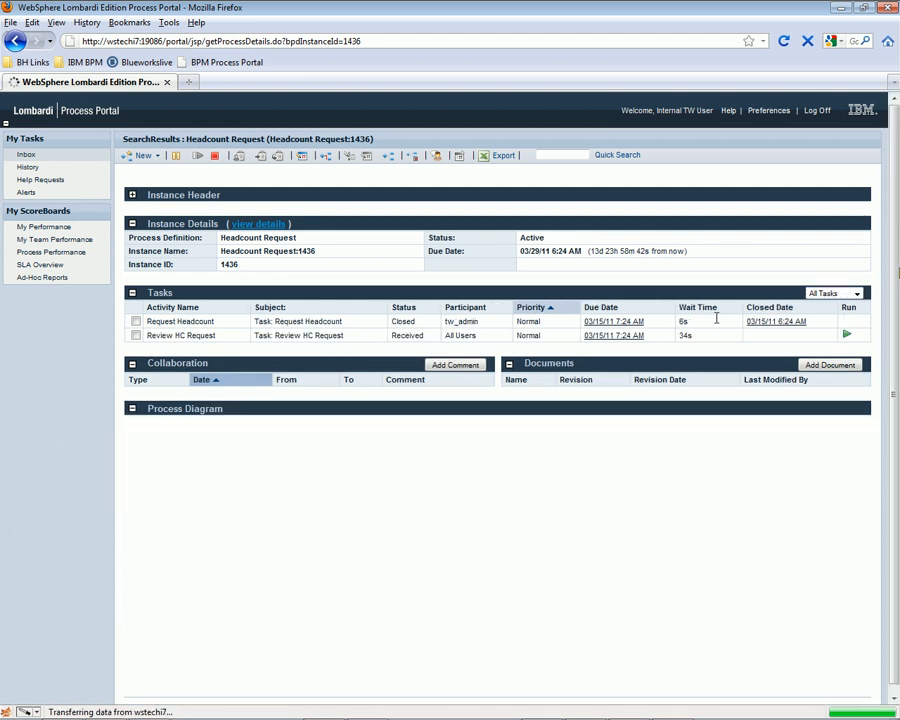
{"action": "left_click", "coordinate": [340, 324]}
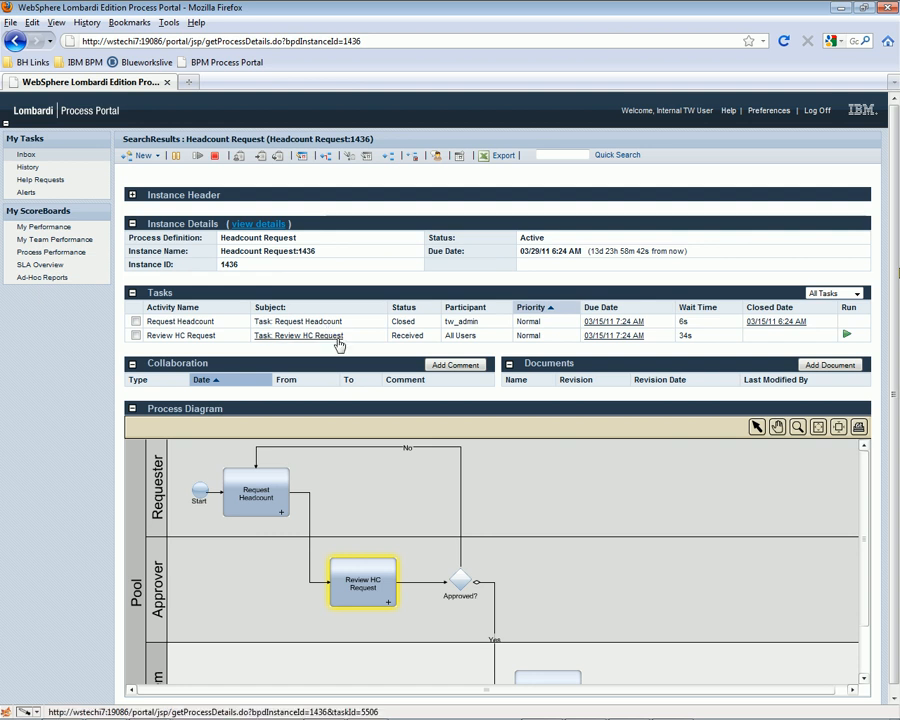
Step: Run the Review HC Request task to check the submitted values in its read-only form, and close the form without submitting
{"action": "left_click", "coordinate": [847, 336]}
{"action": "key", "text": "Return"}
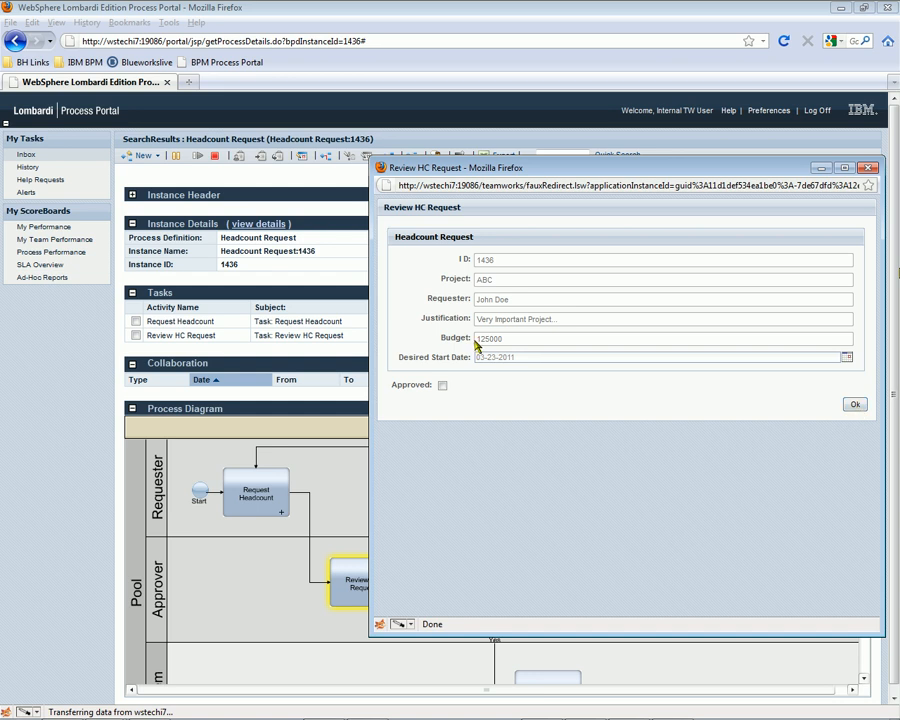
{"action": "left_click", "coordinate": [867, 167]}
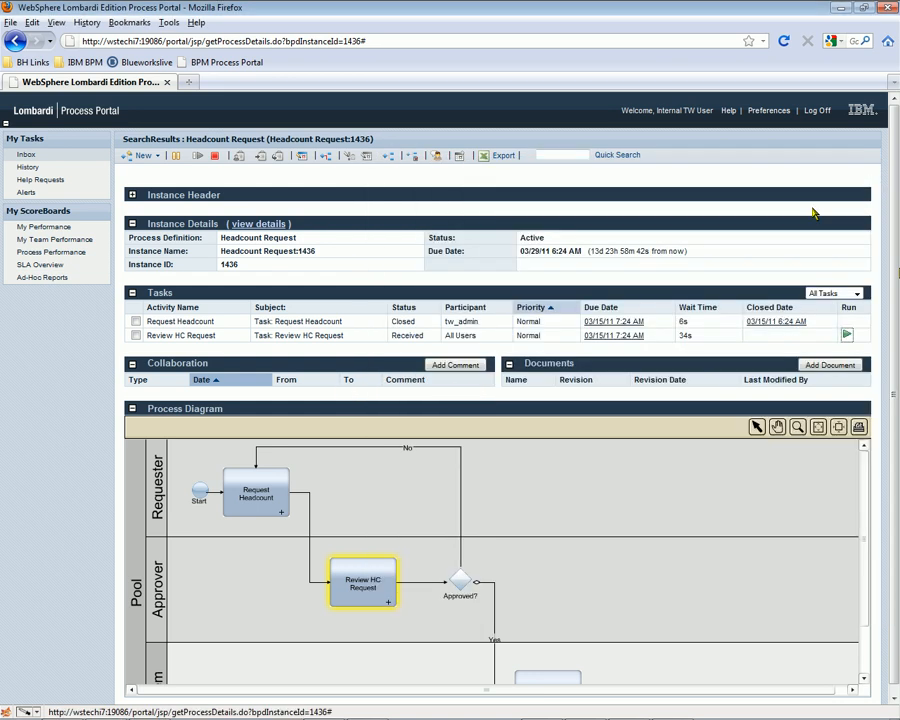
Step: Add the instance comment "You must make the budget under 100K otherwise we'll need higher level approval, and please provide some documentation along with your request. :-)"
{"action": "left_click", "coordinate": [454, 366]}
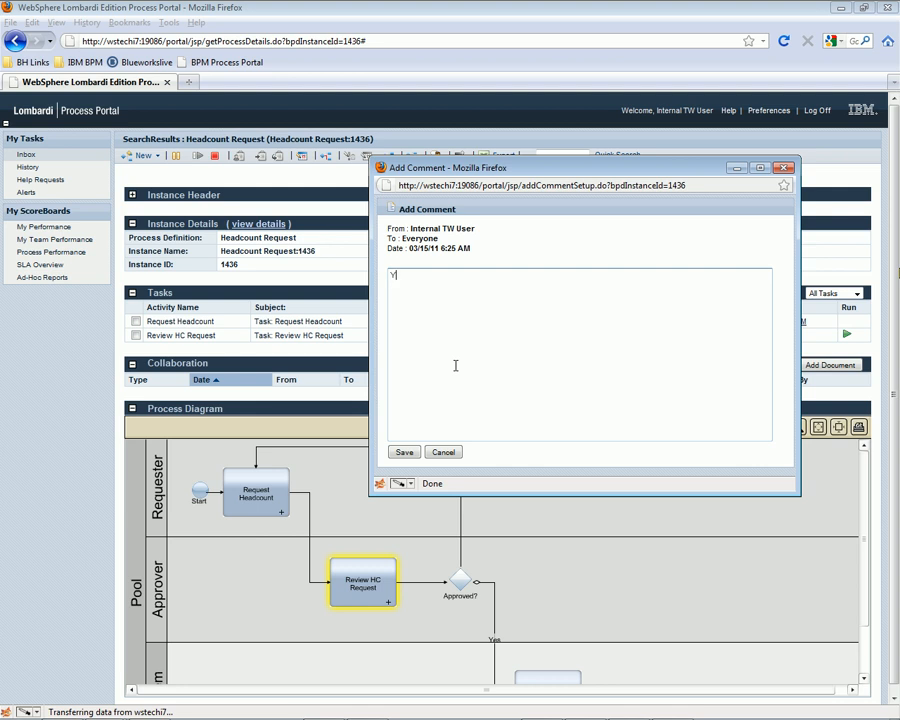
{"action": "type", "text": "make the budget under"}
{"action": "type", "text": " 100K otherwise we'll need hir"}
{"action": "type", "text": "her level approval, and please "}
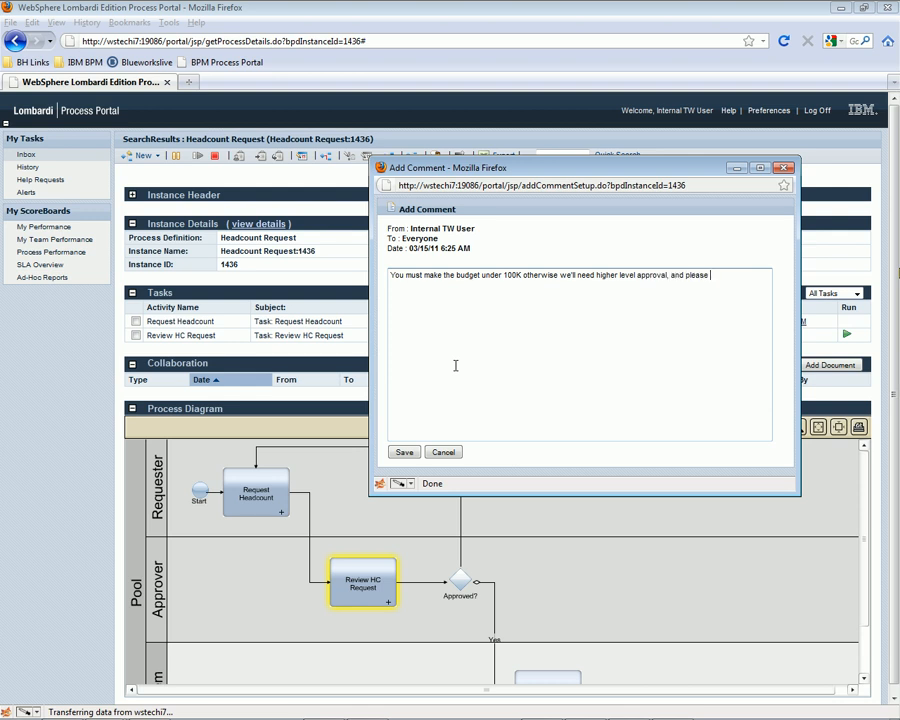
{"action": "type", "text": "provide some documentation along with your request. :-)"}
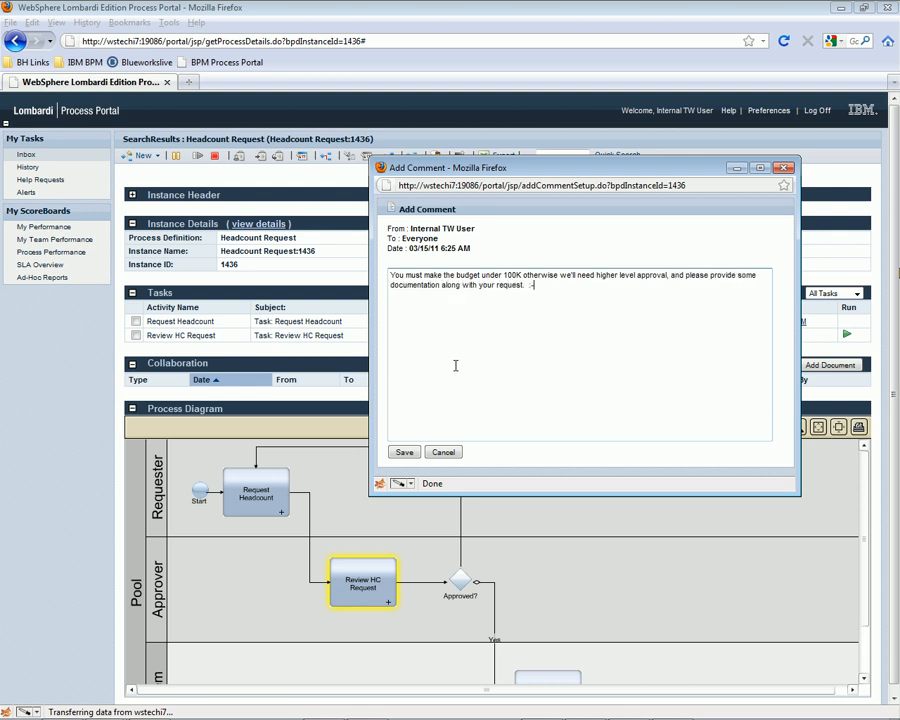
{"action": "left_click", "coordinate": [404, 452]}
Step: Complete the Review HC Request task with Approved left unchecked, and view the reviewer's comment on the instance
{"action": "left_click", "coordinate": [845, 337]}
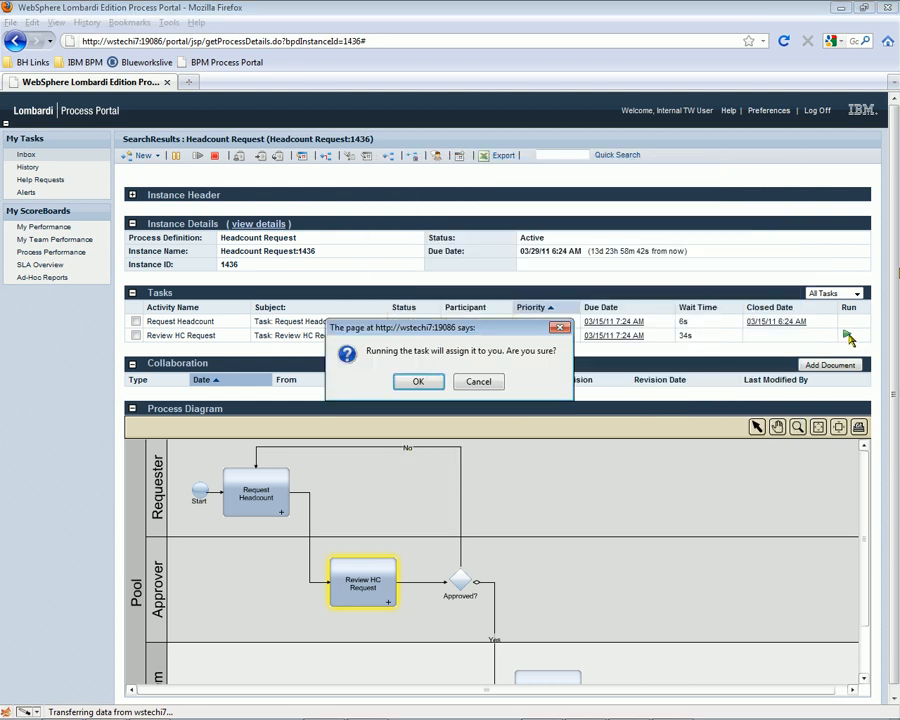
{"action": "key", "text": "Return"}
{"action": "left_click", "coordinate": [853, 403]}
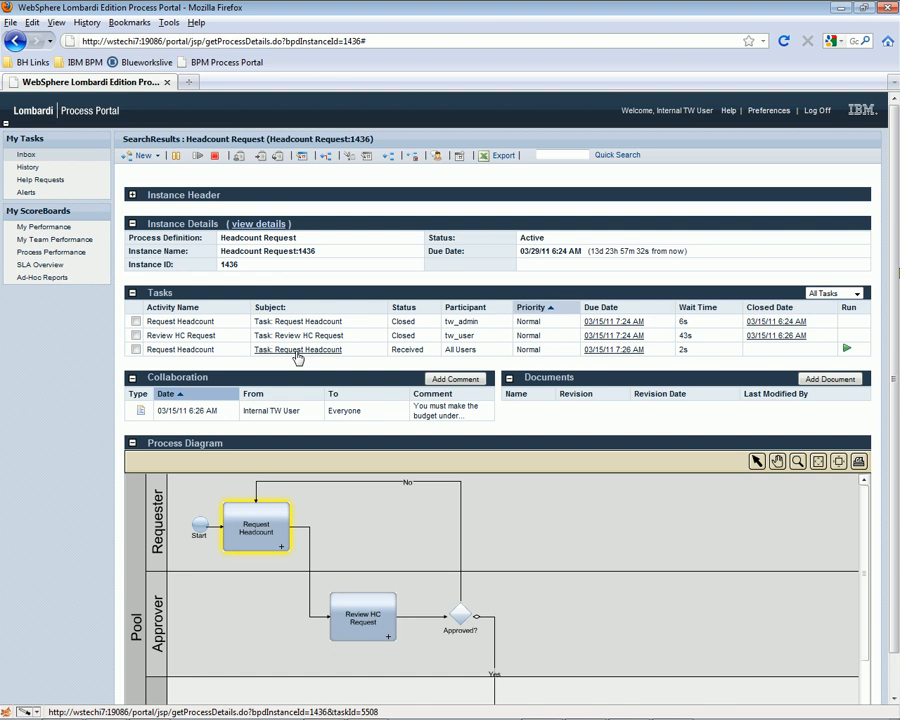
{"action": "left_click", "coordinate": [442, 410]}
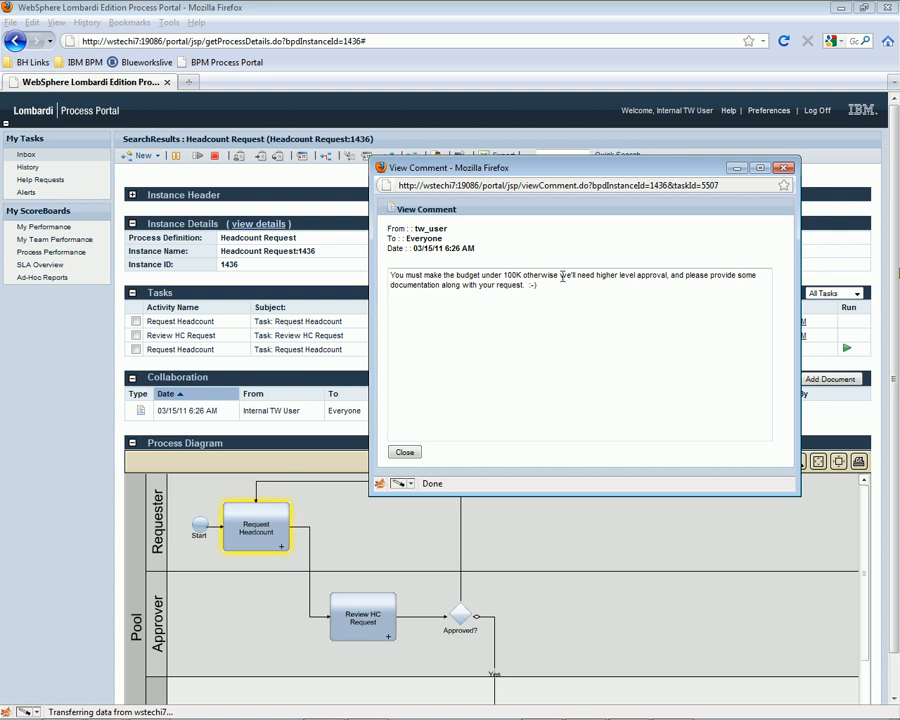
{"action": "left_click", "coordinate": [406, 454]}
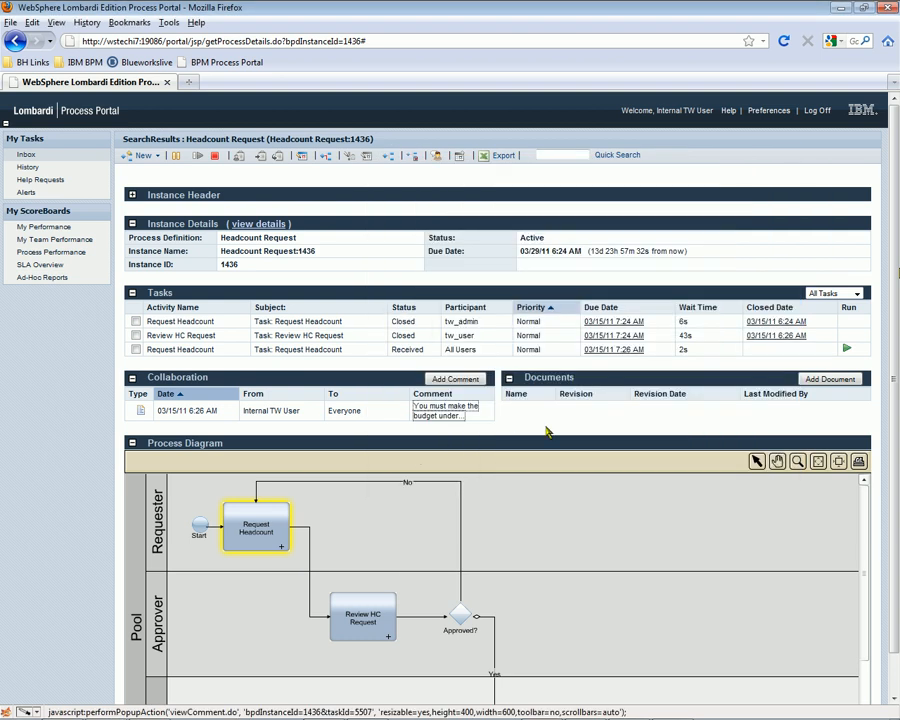
Step: Attach the file Research.vsd to the instance as a document named "Justification Research"
{"action": "left_click", "coordinate": [820, 380]}
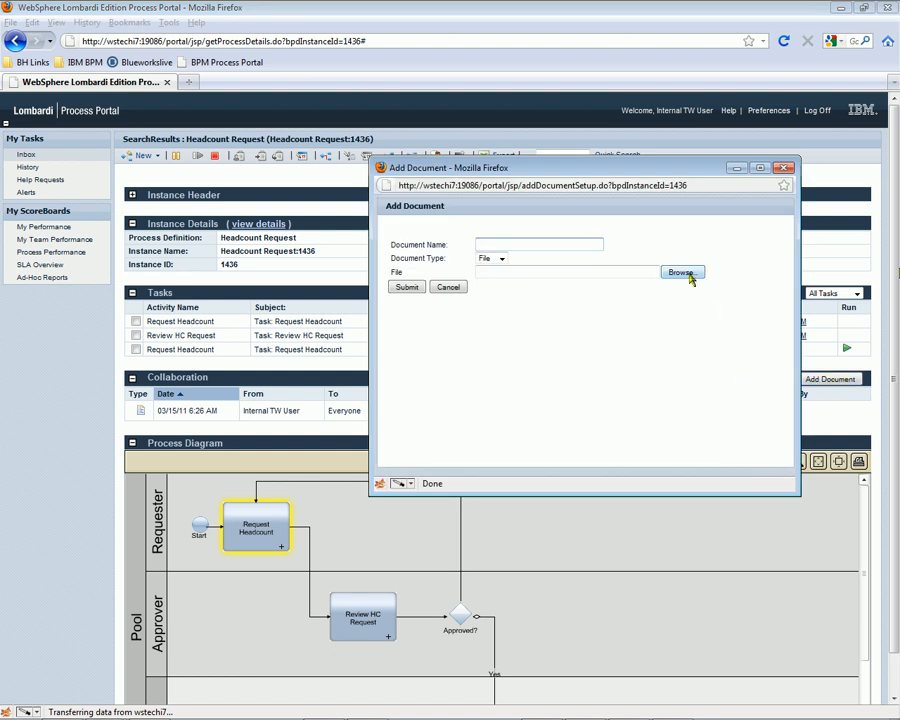
{"action": "left_click", "coordinate": [678, 383]}
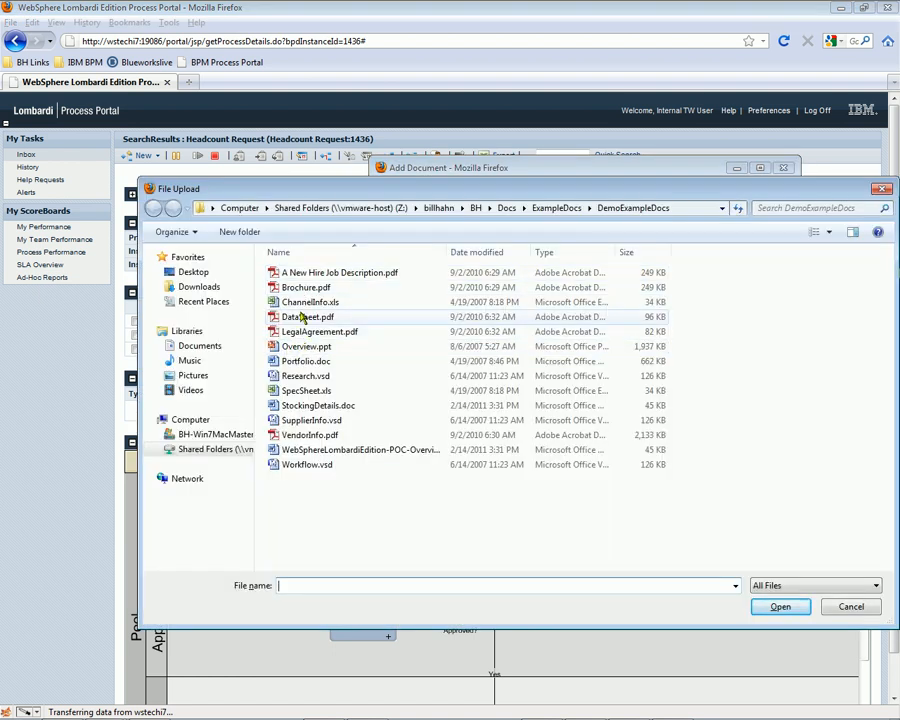
{"action": "double_click", "coordinate": [306, 377]}
{"action": "left_click", "coordinate": [506, 244]}
{"action": "type", "text": "Justification Research"}
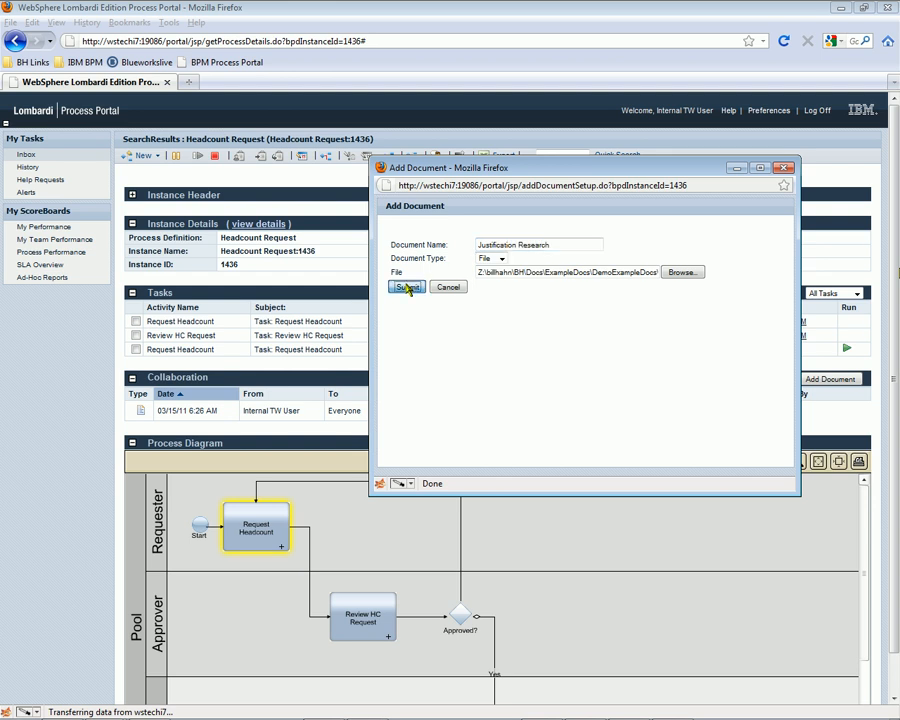
{"action": "left_click", "coordinate": [405, 287]}
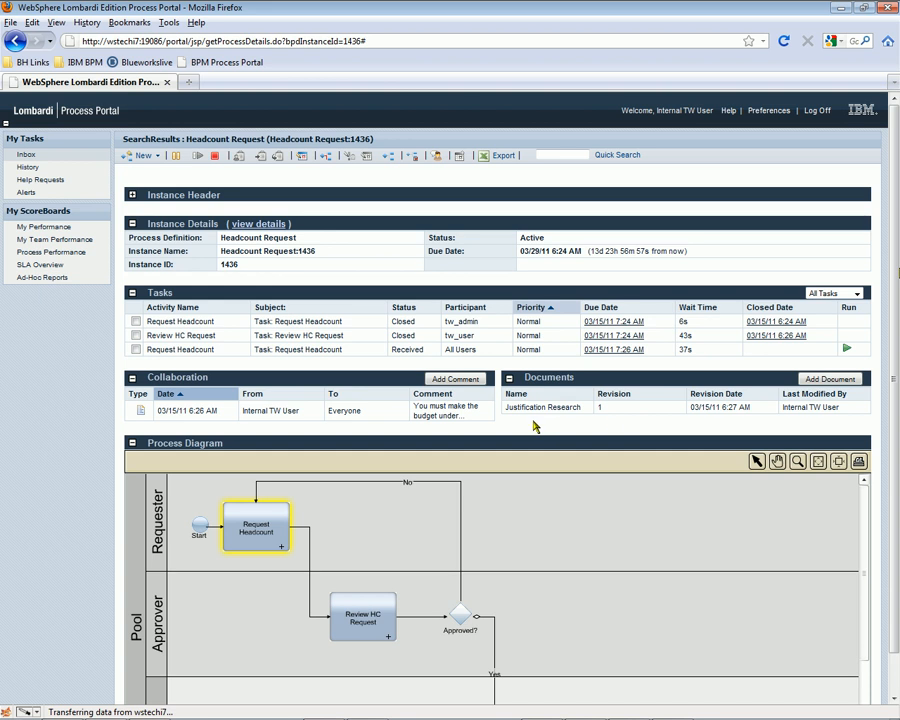
Step: Add the instance comment "I provided some documentation and will keep the budget under control"
{"action": "left_click", "coordinate": [458, 379]}
{"action": "type", "text": "I provided some"}
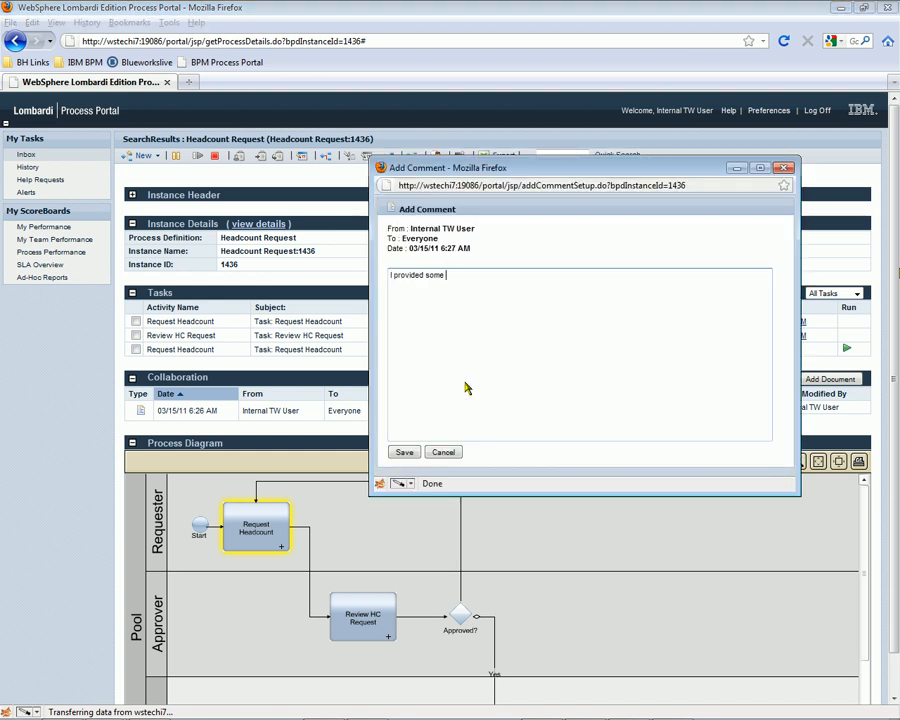
{"action": "type", "text": " documentation and will keep the budget under control"}
{"action": "left_click", "coordinate": [404, 452]}
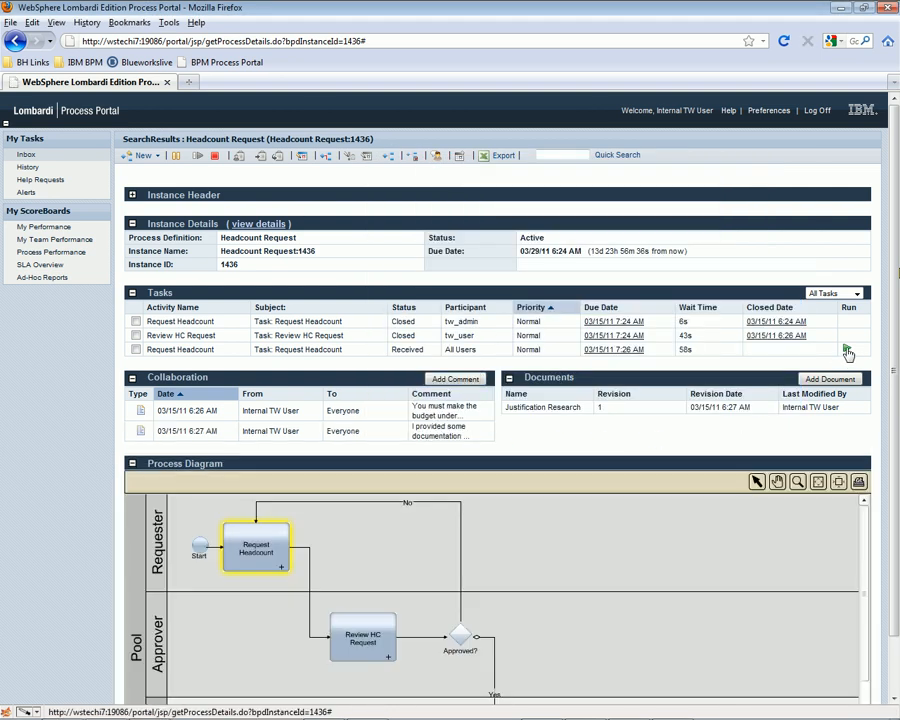
Step: Run the reopened Request Headcount task, set the budget to $99,000, and submit the request
{"action": "left_click", "coordinate": [846, 349]}
{"action": "key", "text": "Return"}
{"action": "left_click", "coordinate": [846, 261]}
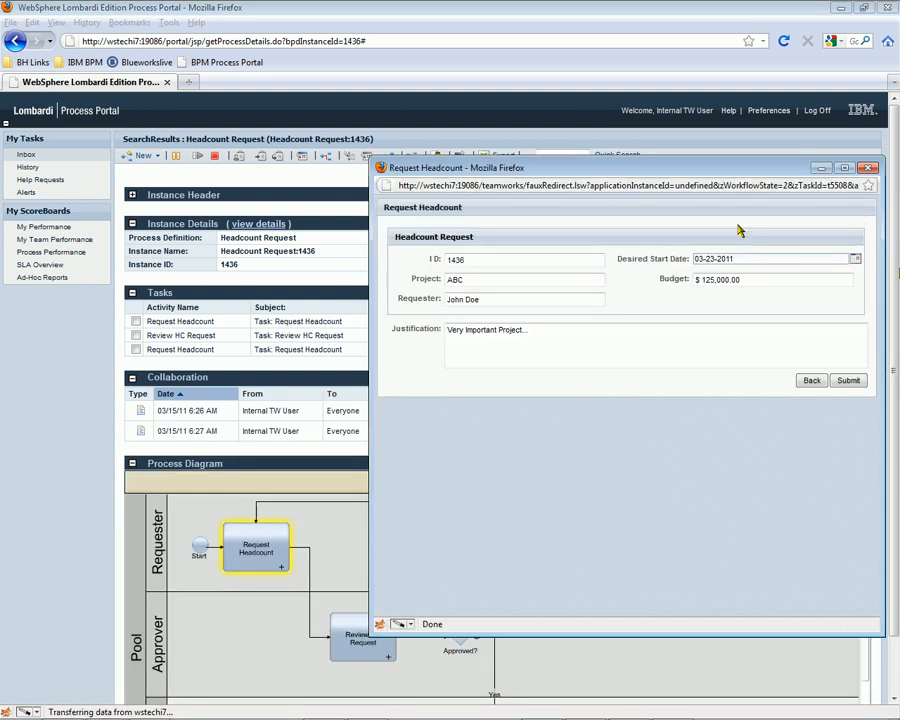
{"action": "left_click", "coordinate": [700, 279]}
{"action": "type", "text": "99000"}
{"action": "key", "text": "Tab"}
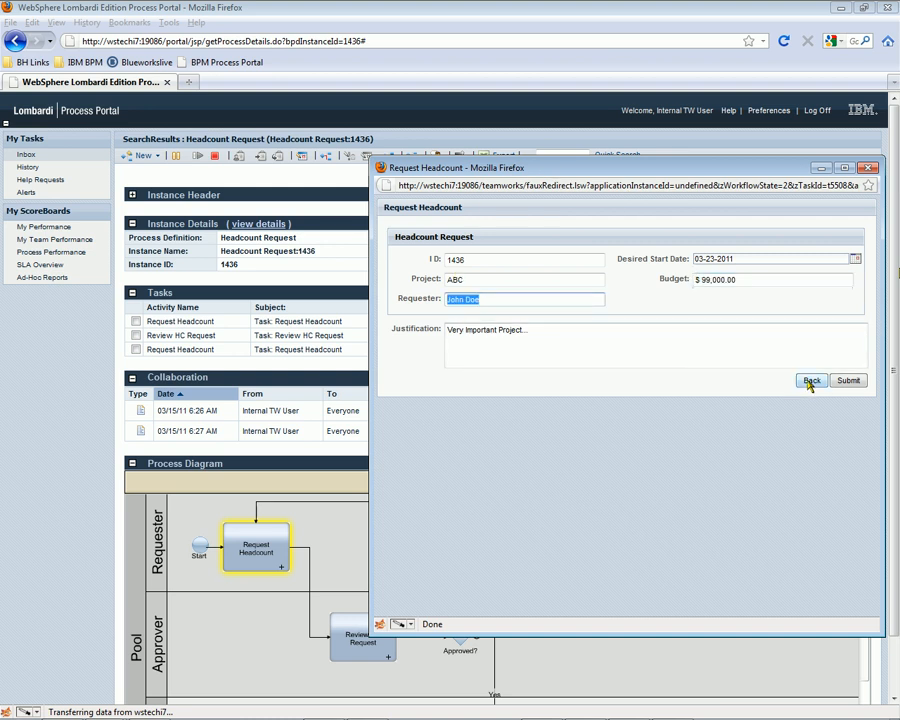
{"action": "left_click", "coordinate": [849, 381]}
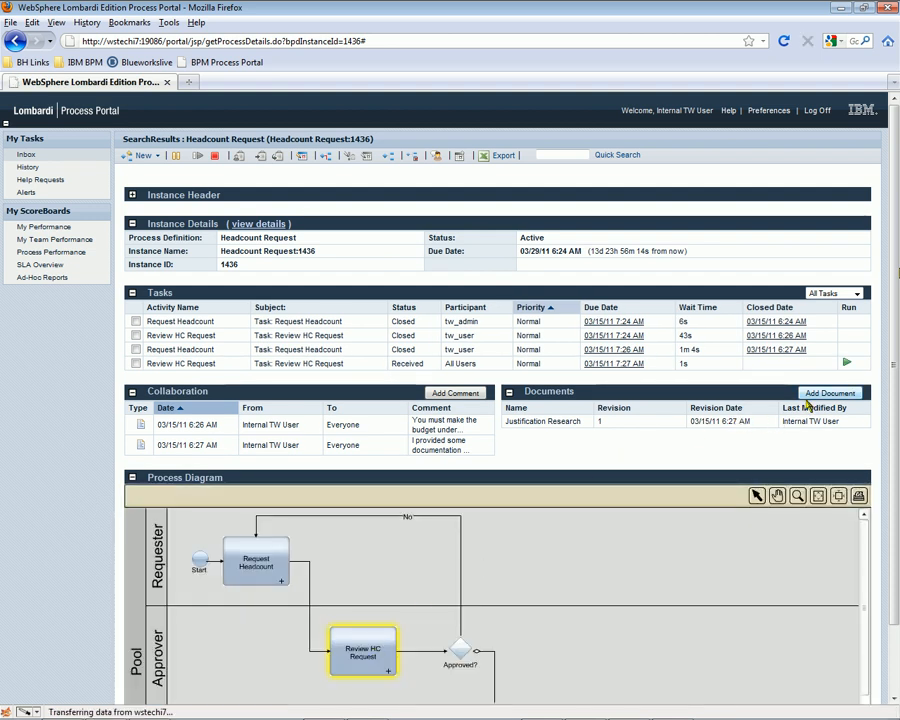
Step: Run the new Review HC Request task, mark the request as Approved, and complete it
{"action": "left_click", "coordinate": [847, 363]}
{"action": "left_click", "coordinate": [416, 382]}
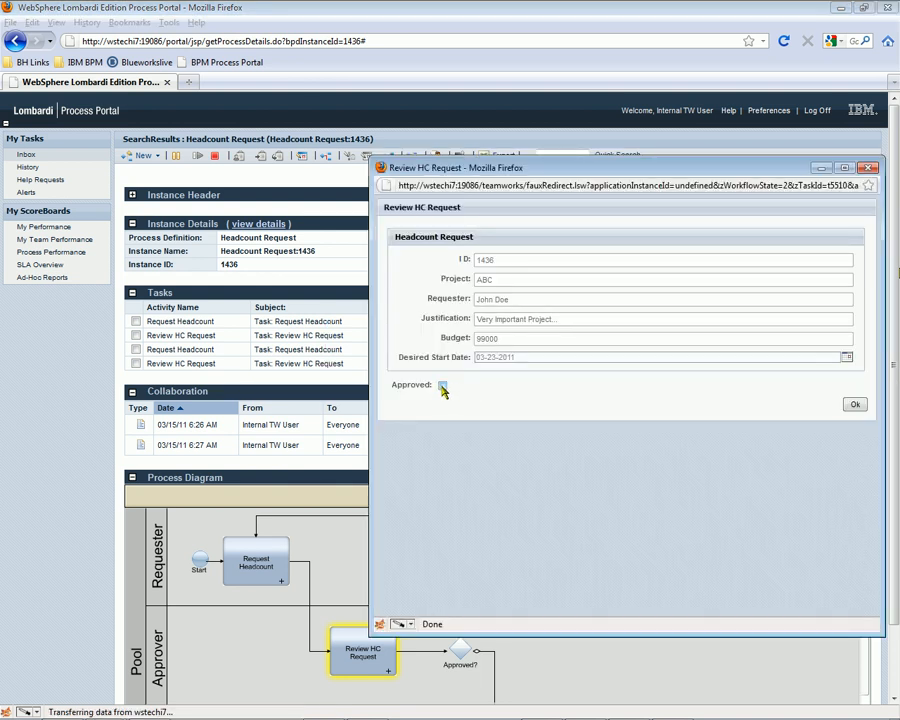
{"action": "left_click", "coordinate": [442, 386]}
{"action": "left_click", "coordinate": [856, 405]}
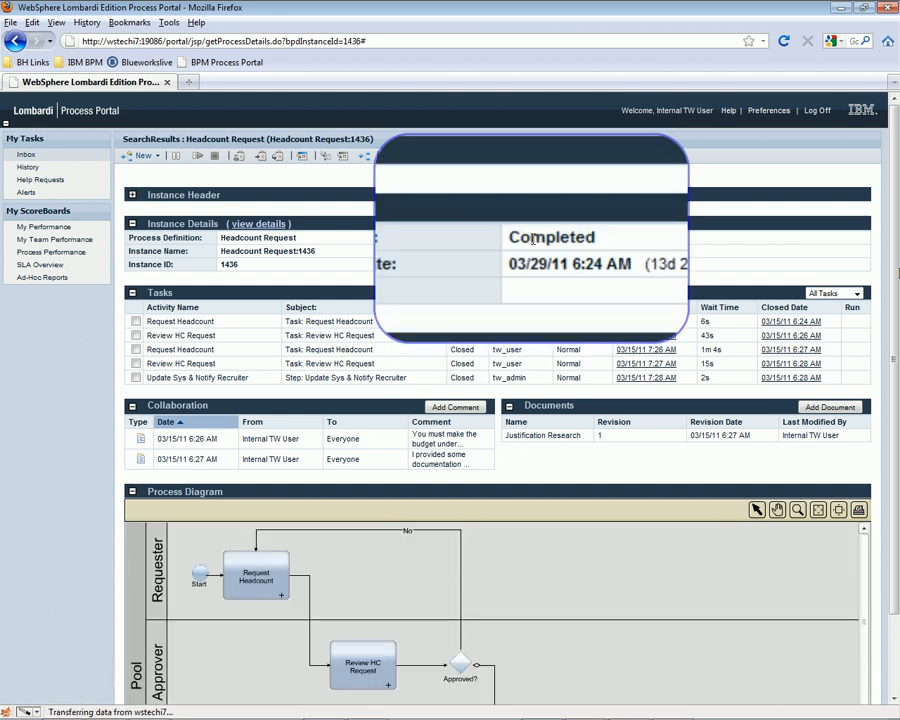
Step: Switch to WebSphere Lombardi Edition's Designer and take a snapshot named "V3 (Added UI and Approval)"
{"action": "key", "text": "alt+Tab"}
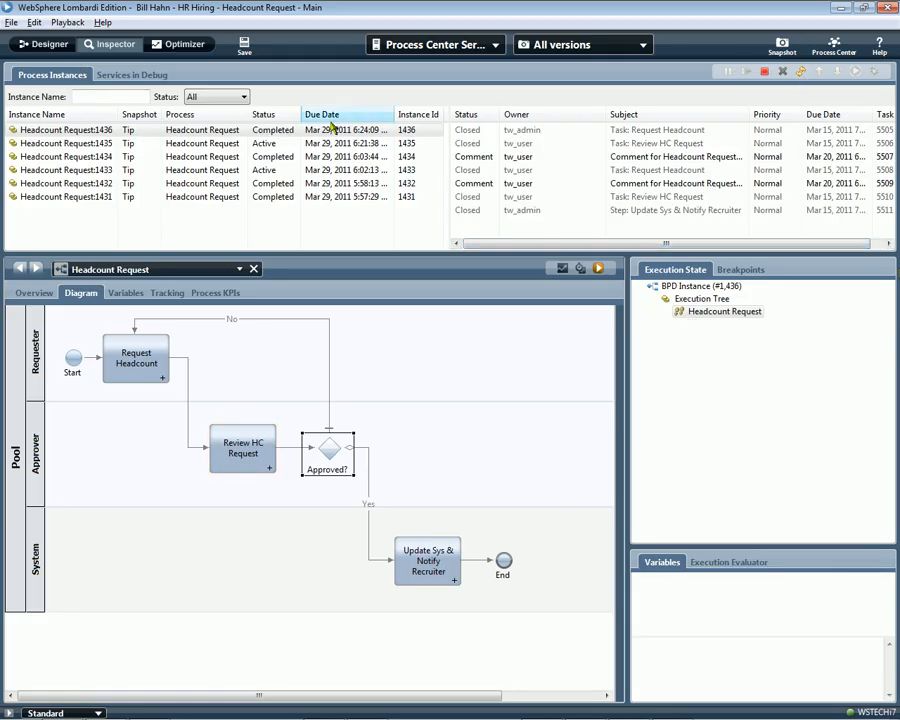
{"action": "left_click", "coordinate": [43, 45]}
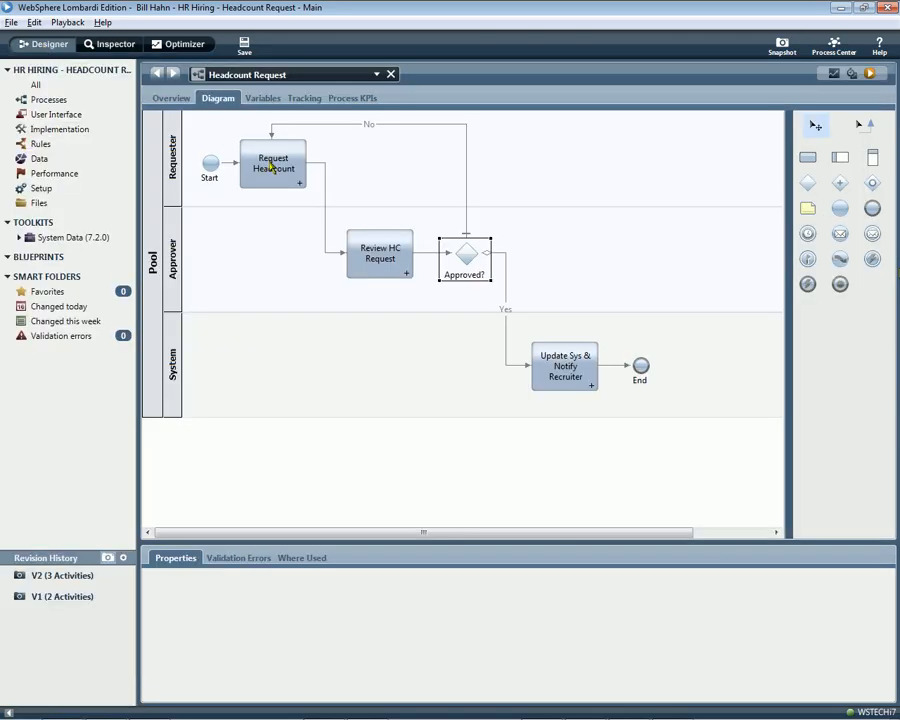
{"action": "left_click", "coordinate": [782, 44]}
{"action": "type", "text": "V3 (Added UI and A"}
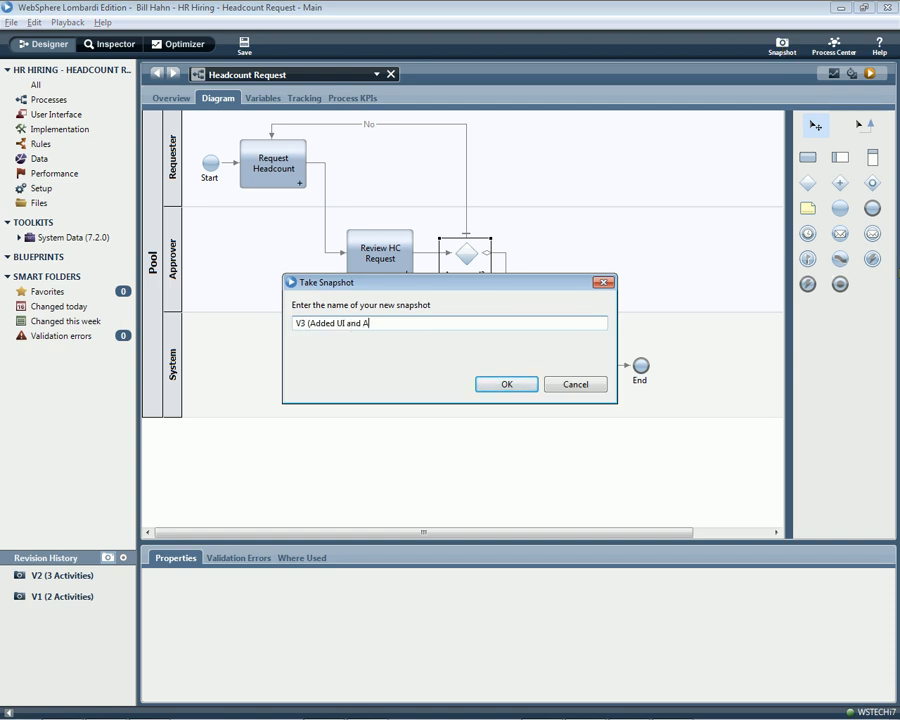
{"action": "type", "text": "pproval)"}
{"action": "left_click", "coordinate": [517, 388]}
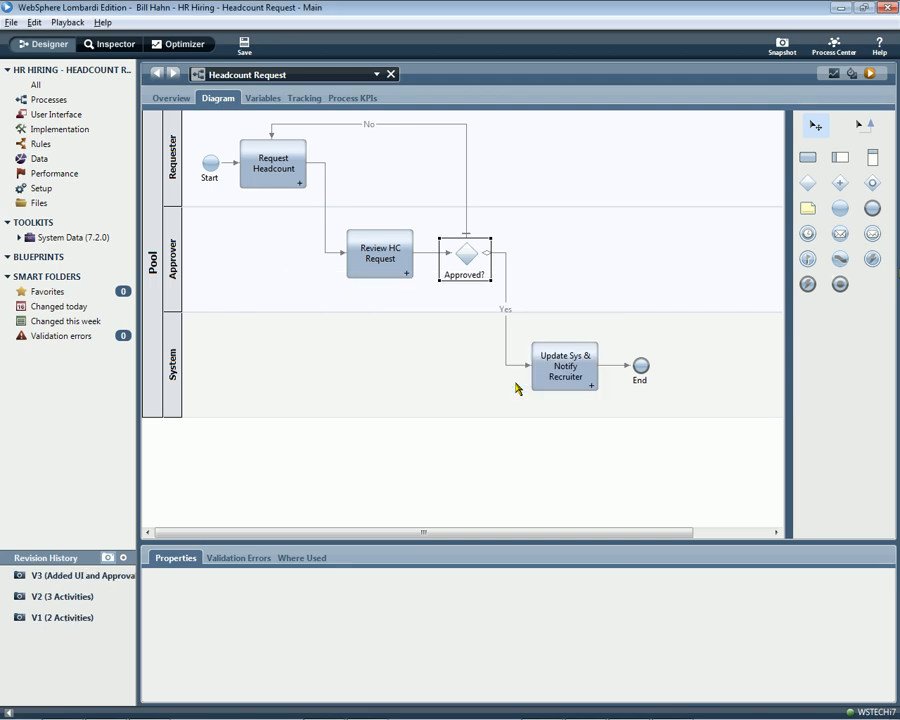
Step: Compare snapshots V1, V2 and V3, including the Request Headcount service, and return to the current workspace
{"action": "left_click", "coordinate": [65, 618]}
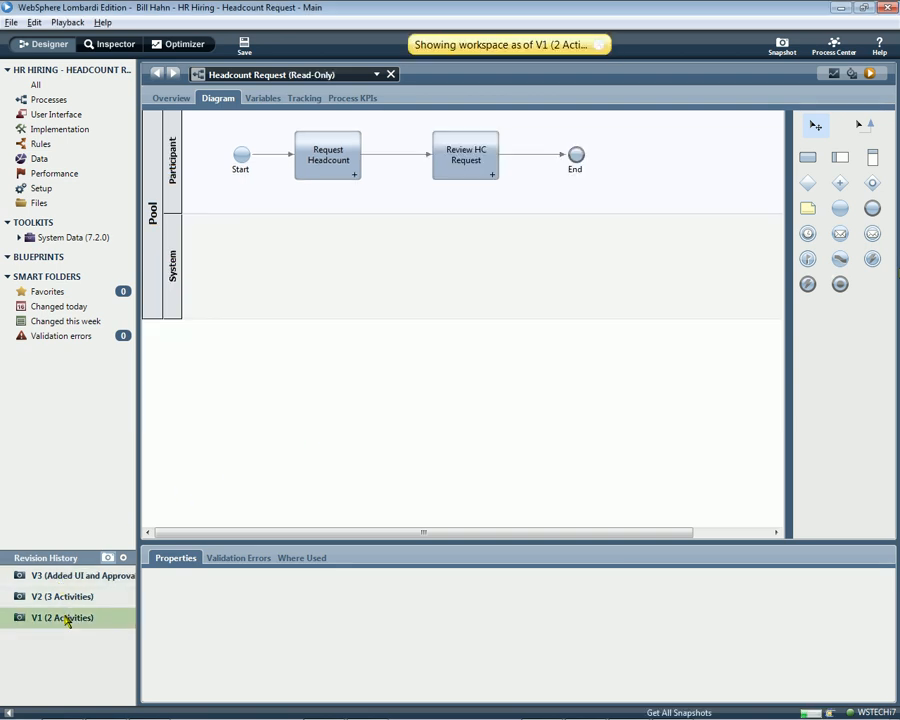
{"action": "left_click", "coordinate": [65, 598]}
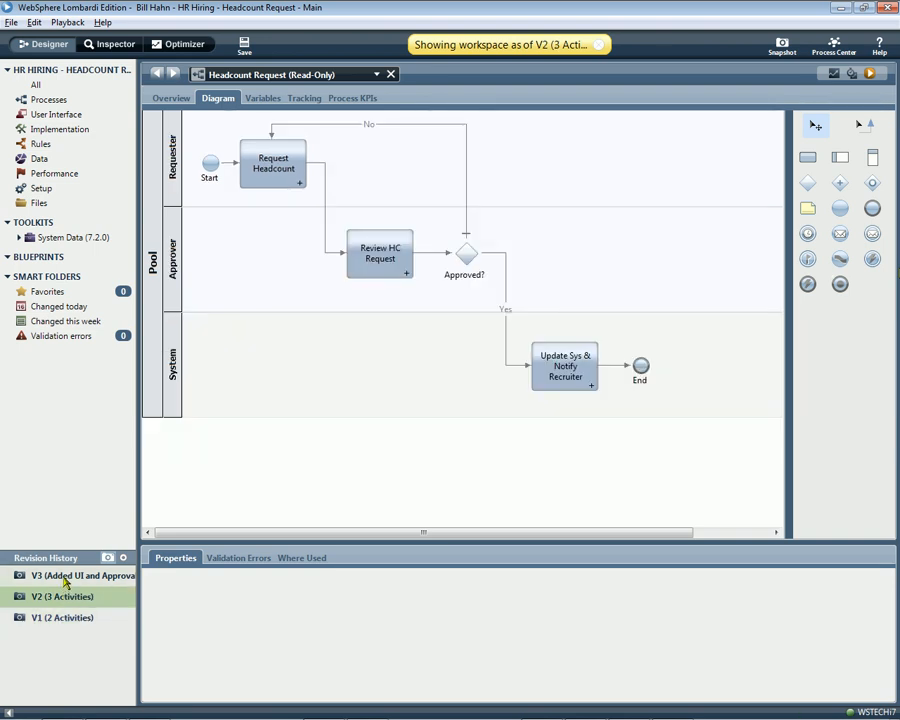
{"action": "left_click", "coordinate": [66, 578]}
{"action": "double_click", "coordinate": [269, 170]}
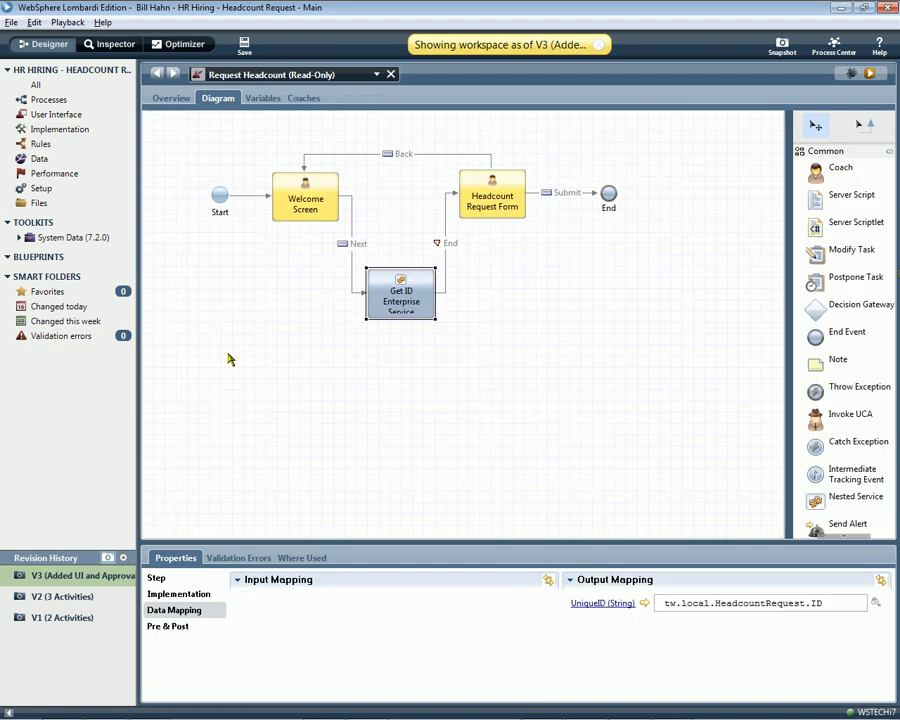
{"action": "left_click", "coordinate": [70, 598]}
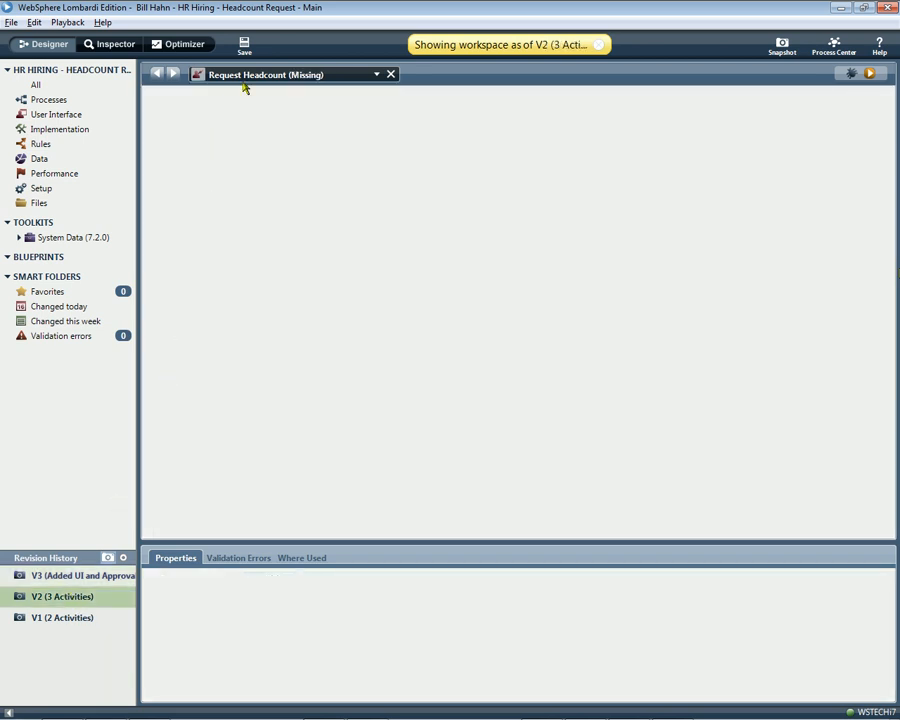
{"action": "left_click", "coordinate": [80, 578]}
{"action": "left_click", "coordinate": [598, 45]}
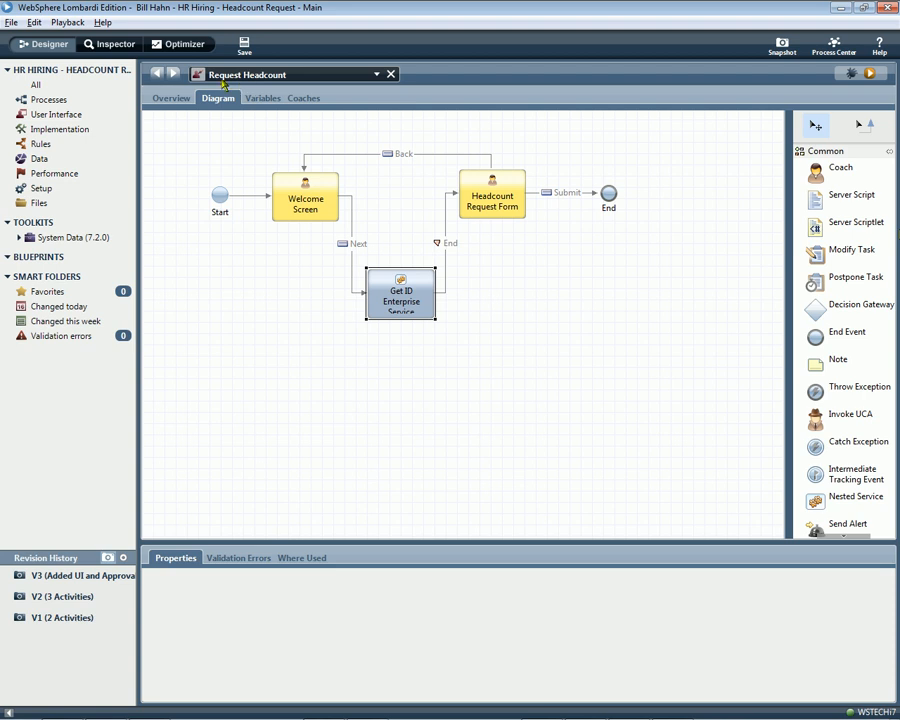
Step: In the Request Headcount service, delete the Get ID Enterprise Service step and connect Welcome Screen directly to Headcount Request Form
{"action": "left_click", "coordinate": [158, 75]}
{"action": "double_click", "coordinate": [281, 180]}
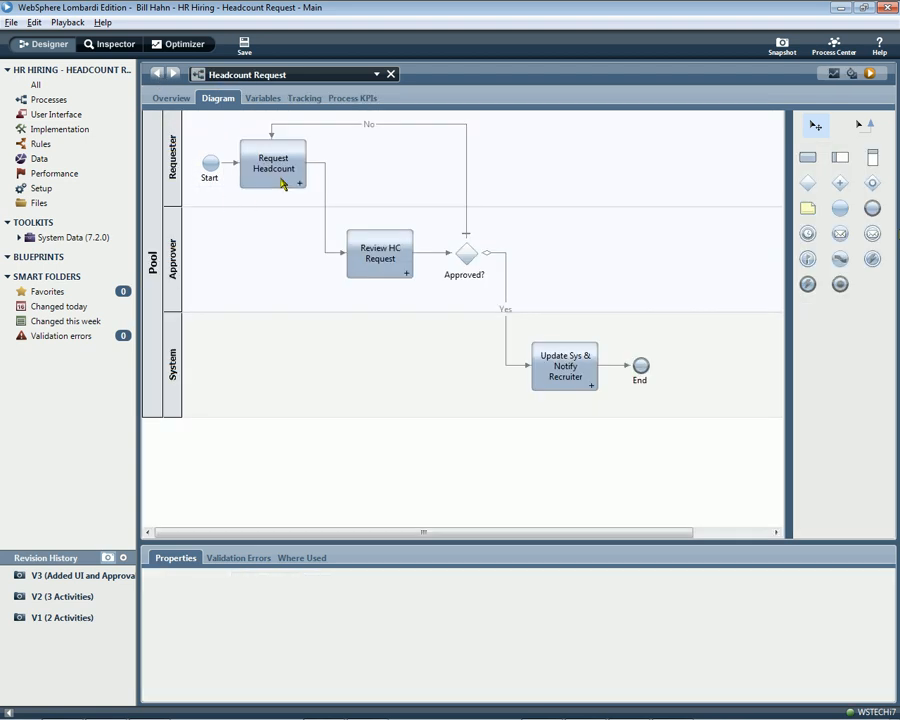
{"action": "left_click", "coordinate": [281, 182]}
{"action": "double_click", "coordinate": [282, 172]}
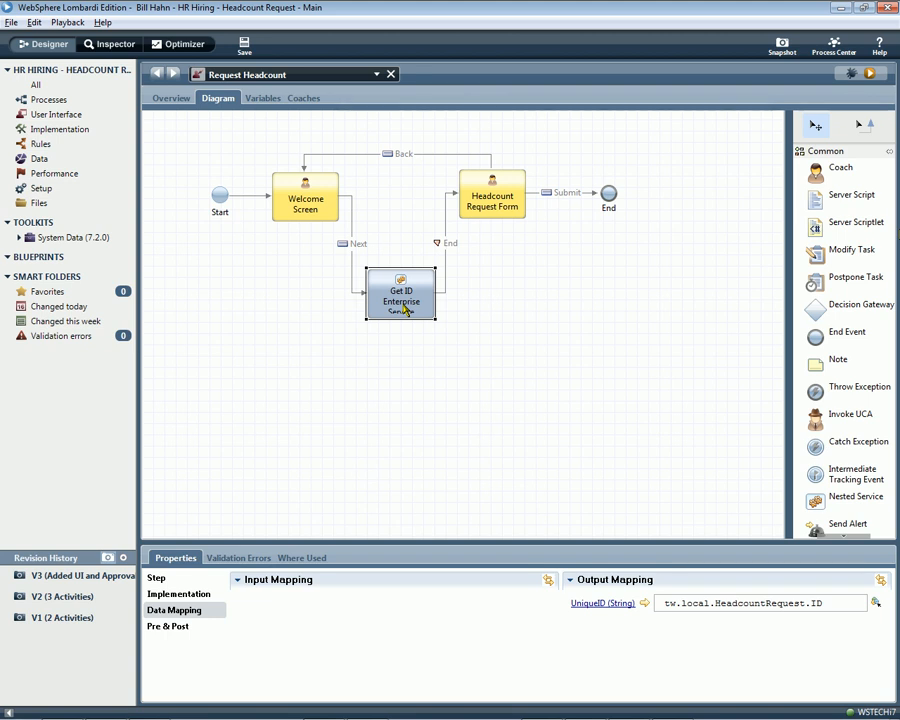
{"action": "right_click", "coordinate": [405, 310]}
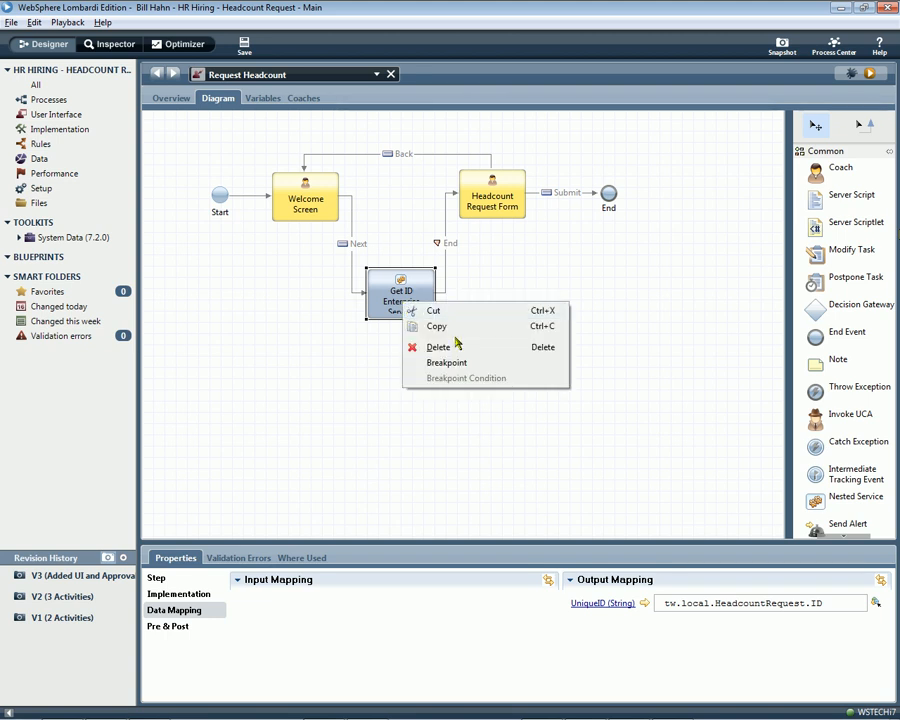
{"action": "left_click", "coordinate": [438, 347]}
{"action": "left_click", "coordinate": [862, 124]}
{"action": "left_click_drag", "start_coordinate": [370, 200], "coordinate": [472, 190]}
{"action": "left_click", "coordinate": [157, 76]}
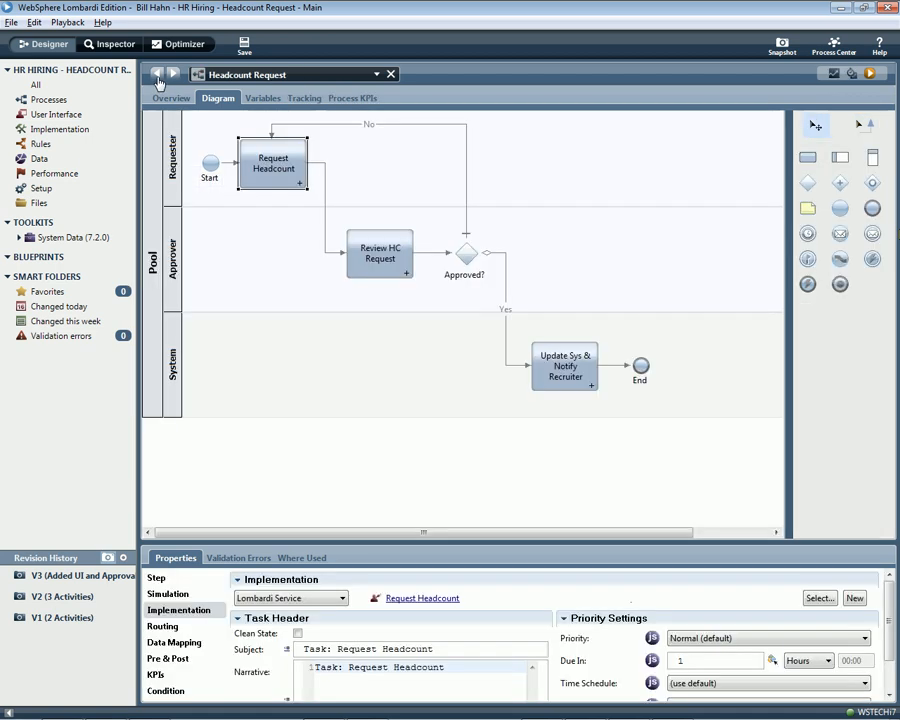
Step: Add Get ID Enterprise Service to the System lane of the Headcount Request process, beneath Request Headcount
{"action": "left_click", "coordinate": [62, 128]}
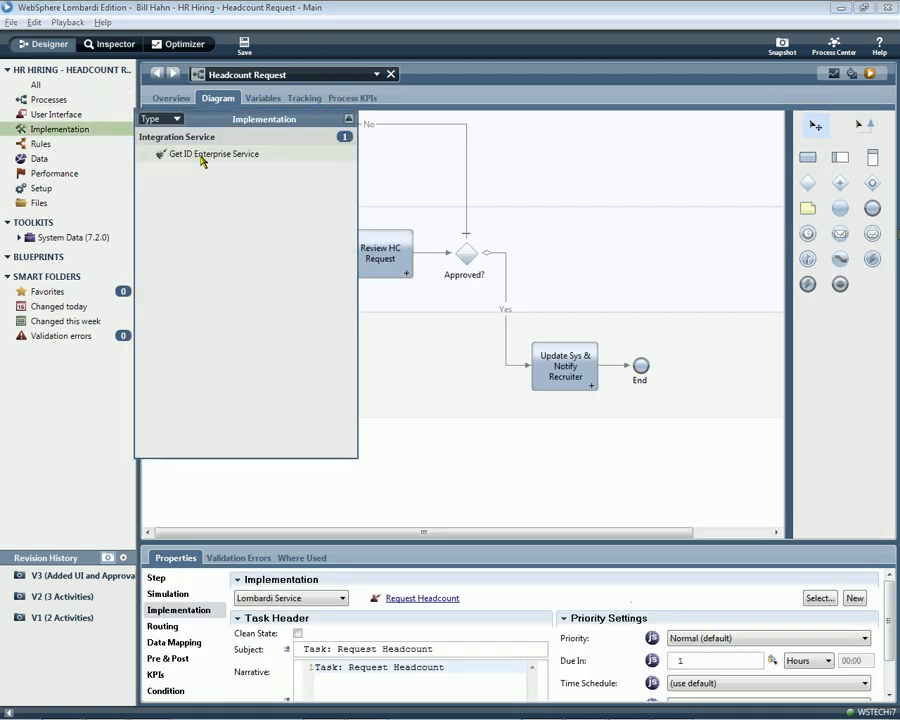
{"action": "left_click_drag", "start_coordinate": [201, 159], "coordinate": [255, 356]}
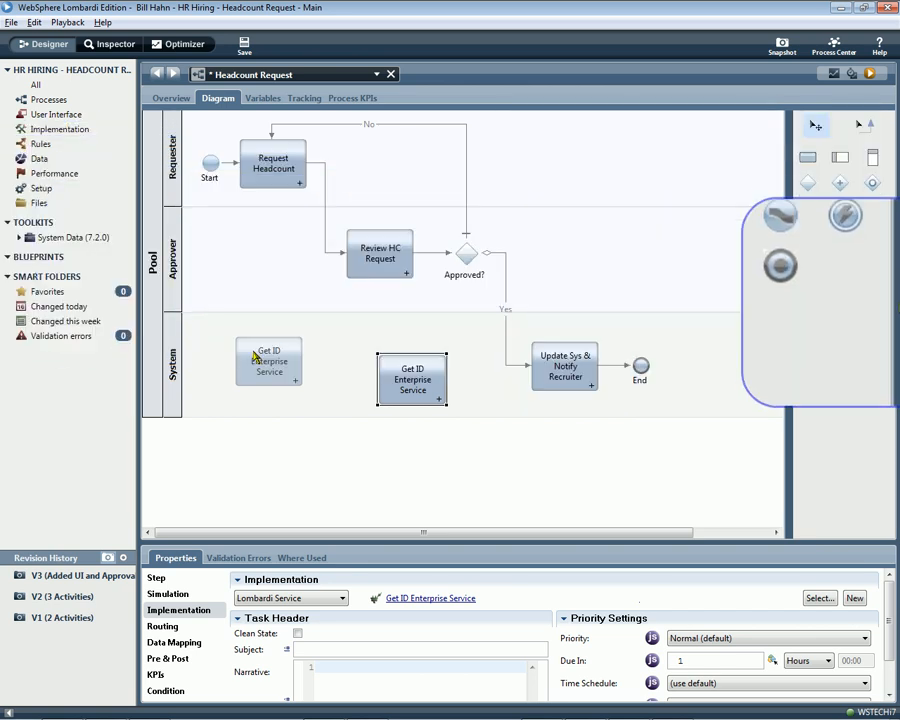
{"action": "left_click_drag", "start_coordinate": [255, 356], "coordinate": [255, 356]}
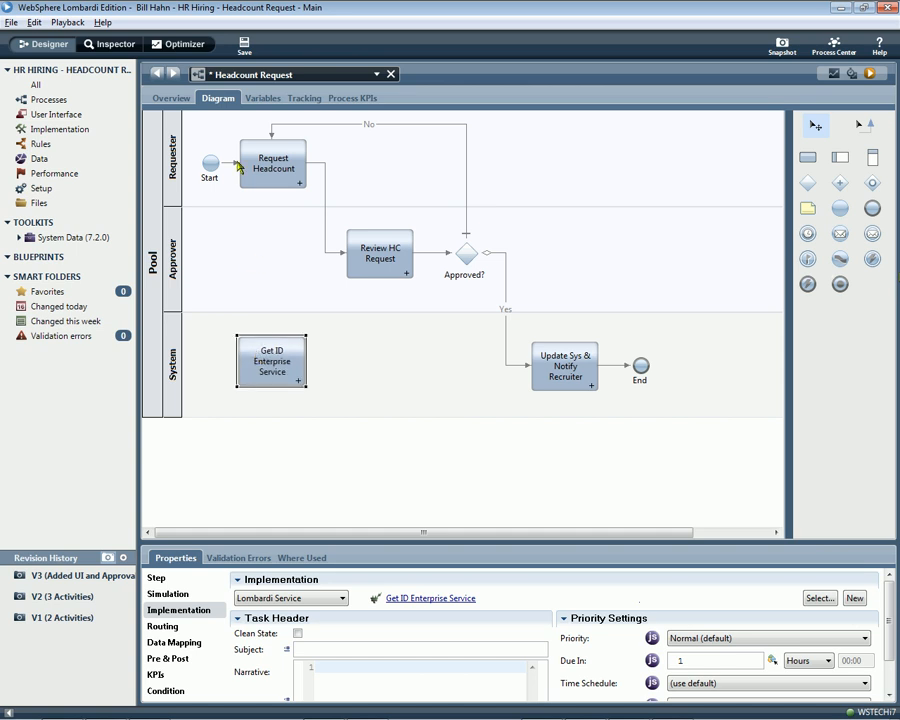
Step: Reroute the flow from Start to Get ID Enterprise Service and connect that activity to Request Headcount
{"action": "left_click_drag", "start_coordinate": [238, 164], "coordinate": [283, 196]}
{"action": "left_click", "coordinate": [862, 125]}
{"action": "left_click", "coordinate": [276, 352]}
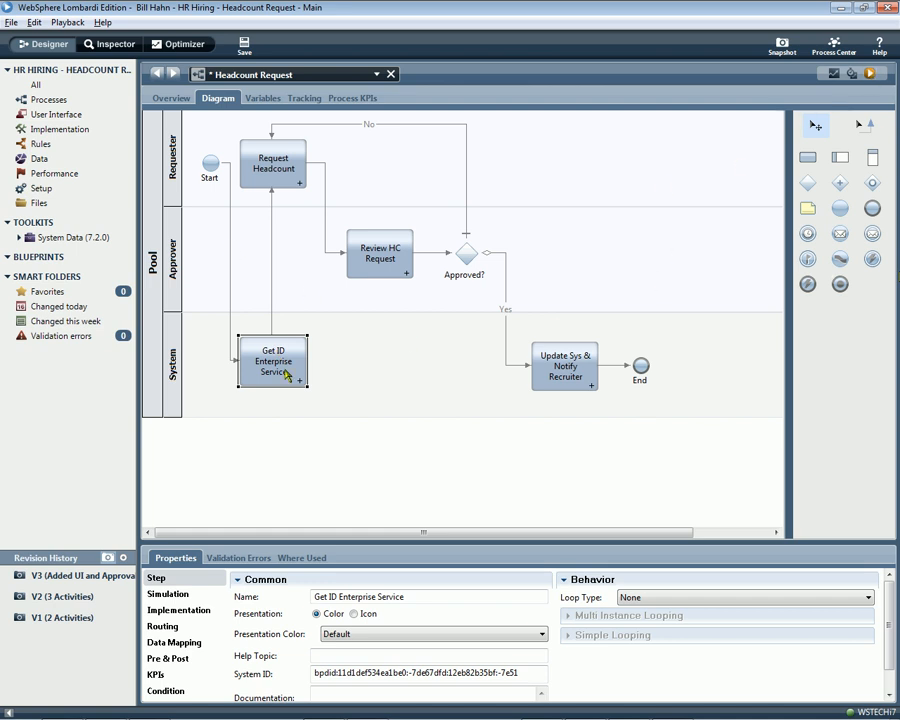
Step: Map the UniqueID output of Get ID Enterprise Service to tw.local.HeadcountRequest.ID
{"action": "left_click", "coordinate": [183, 642]}
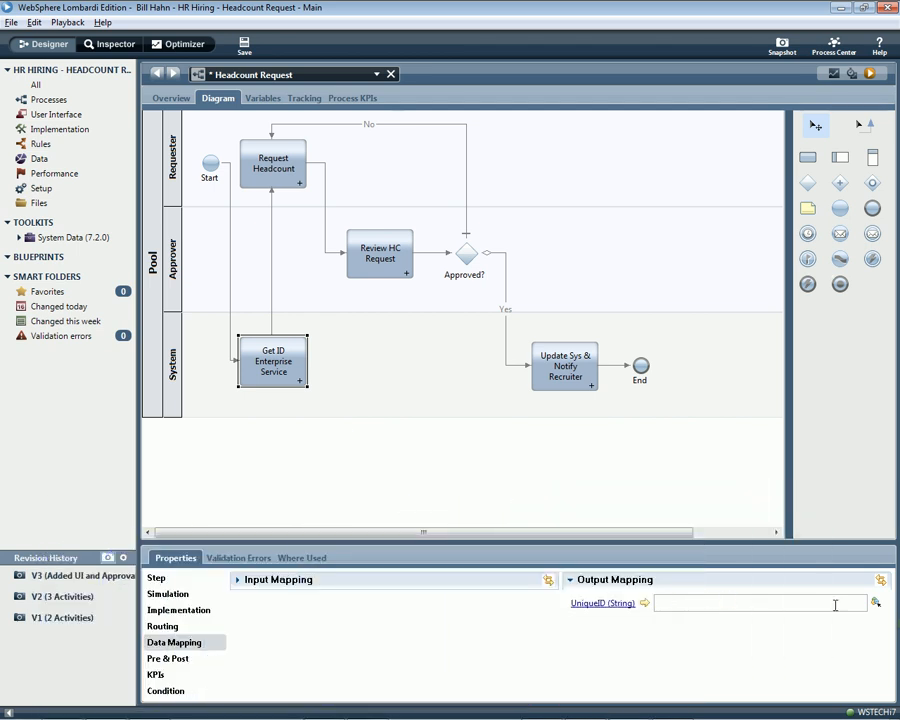
{"action": "left_click", "coordinate": [875, 603]}
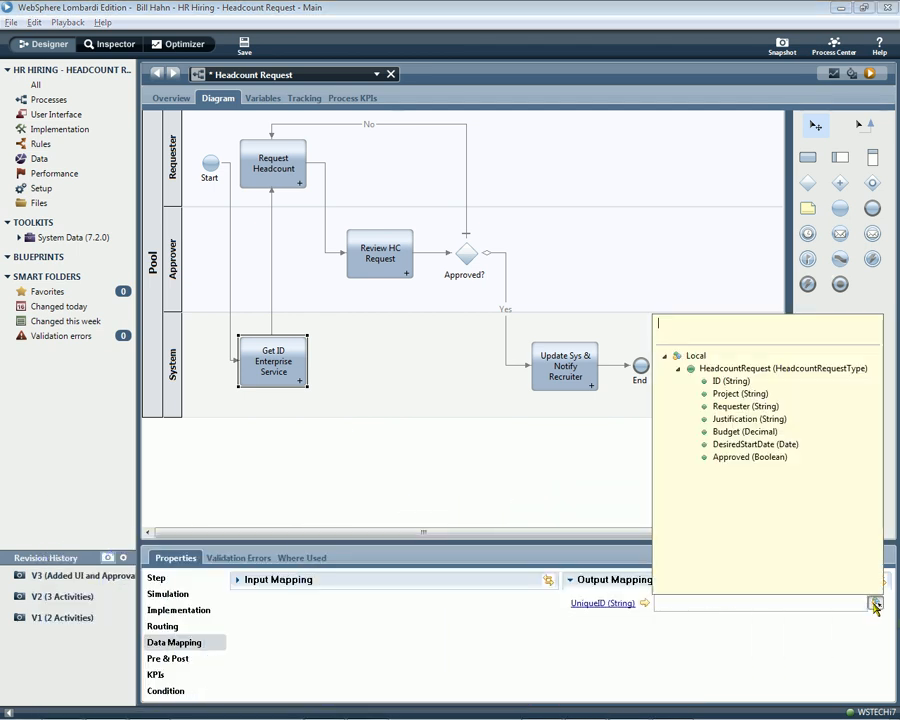
{"action": "left_click", "coordinate": [742, 382]}
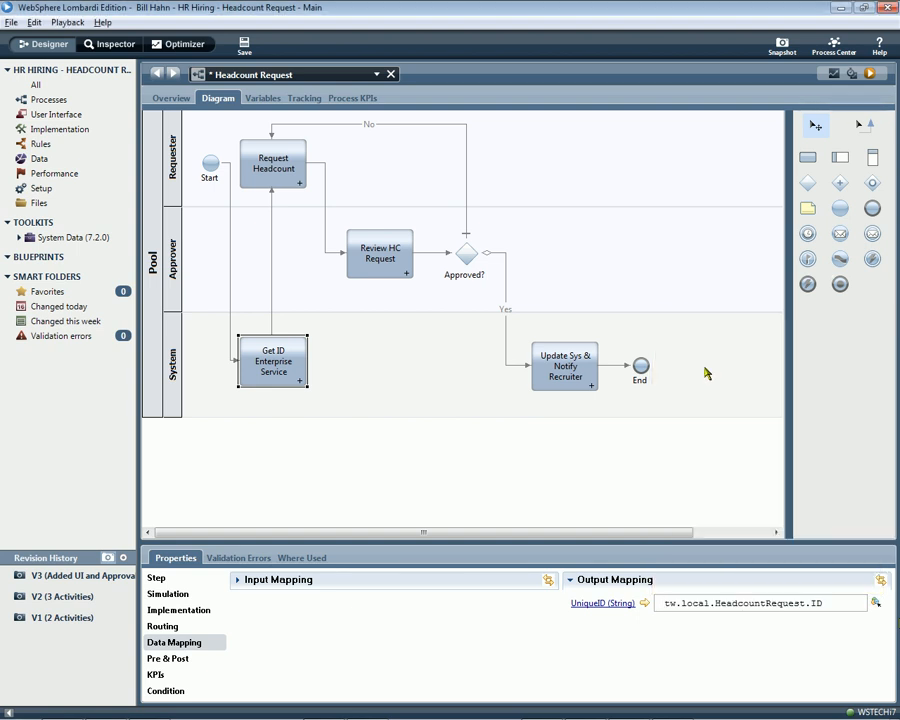
Step: Start a new Headcount Request instance, run its Request Headcount task, and proceed past the welcome screen to the form
{"action": "left_click", "coordinate": [869, 74]}
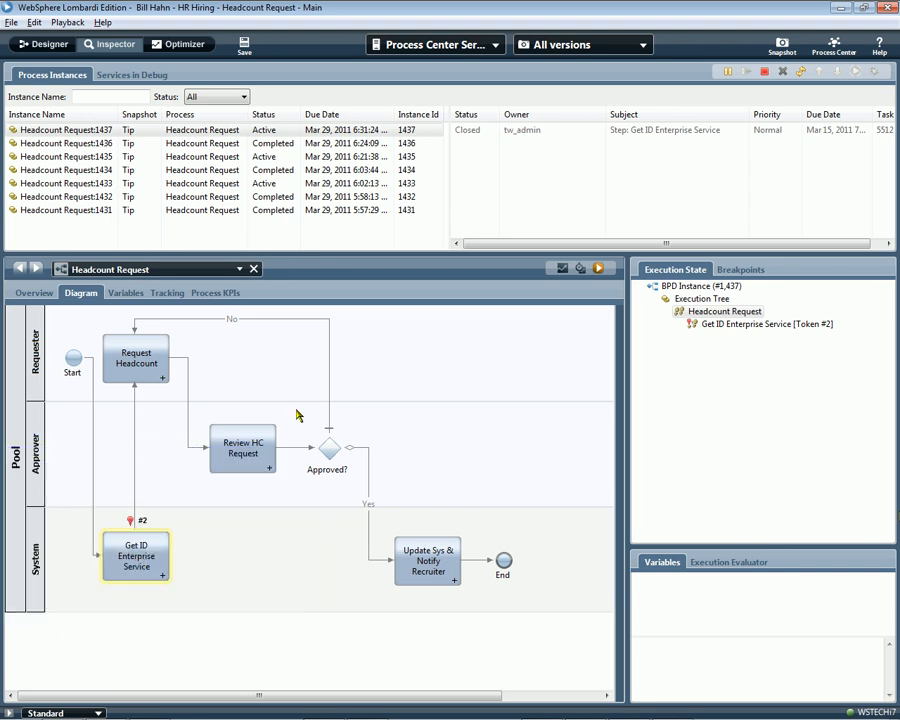
{"action": "left_click", "coordinate": [800, 71]}
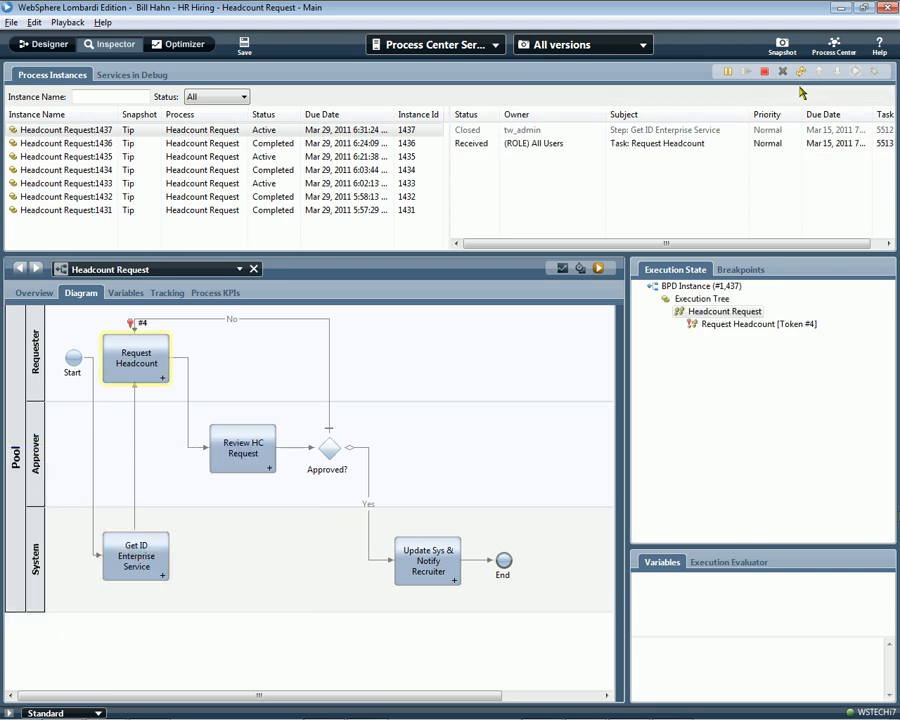
{"action": "left_click", "coordinate": [783, 147]}
{"action": "left_click", "coordinate": [855, 72]}
{"action": "key", "text": "Return"}
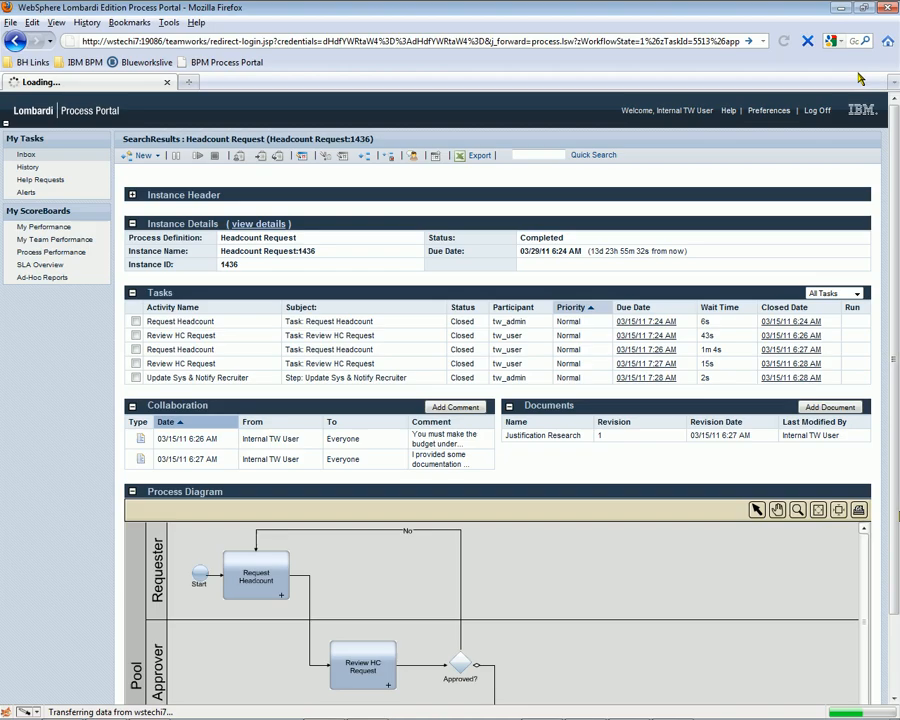
{"action": "double_click", "coordinate": [771, 12]}
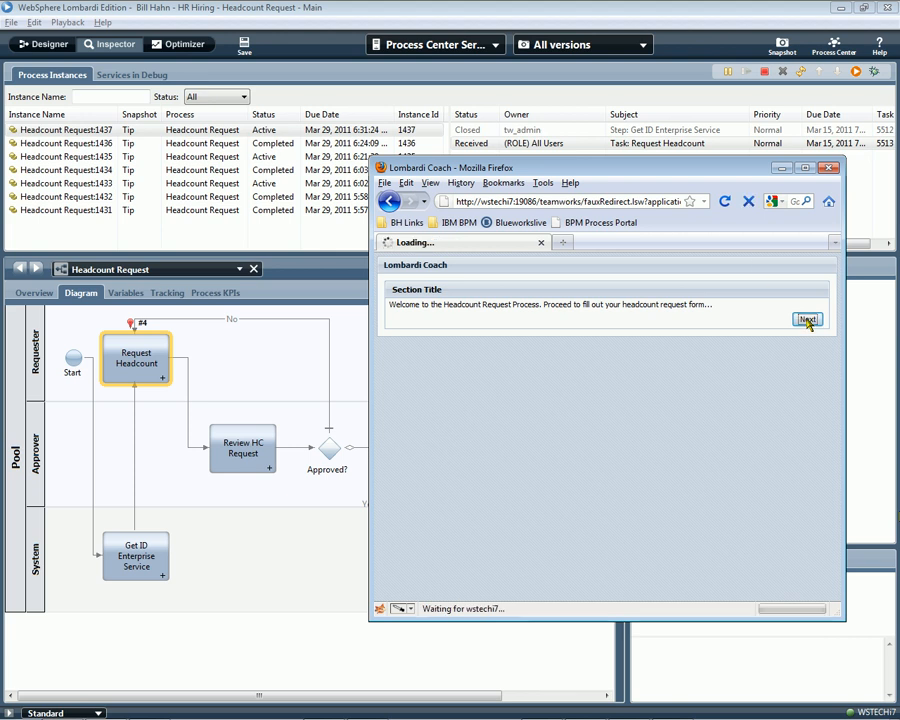
{"action": "left_click", "coordinate": [807, 317]}
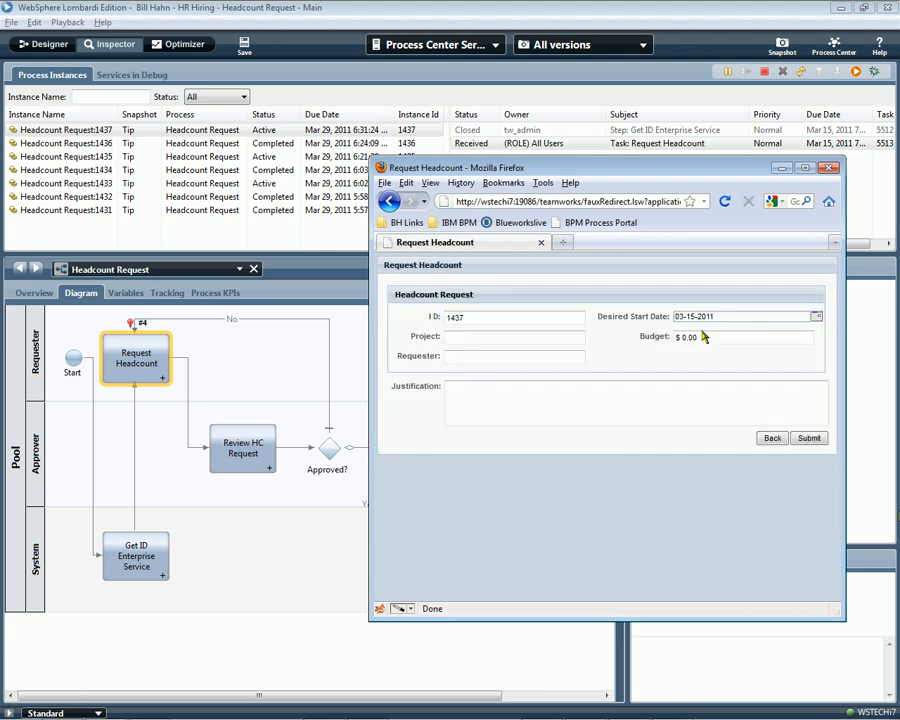
Step: Fill in the project and requester, a budget of 77,000 and the justification "Very important Project...", and submit the request
{"action": "left_click", "coordinate": [520, 342]}
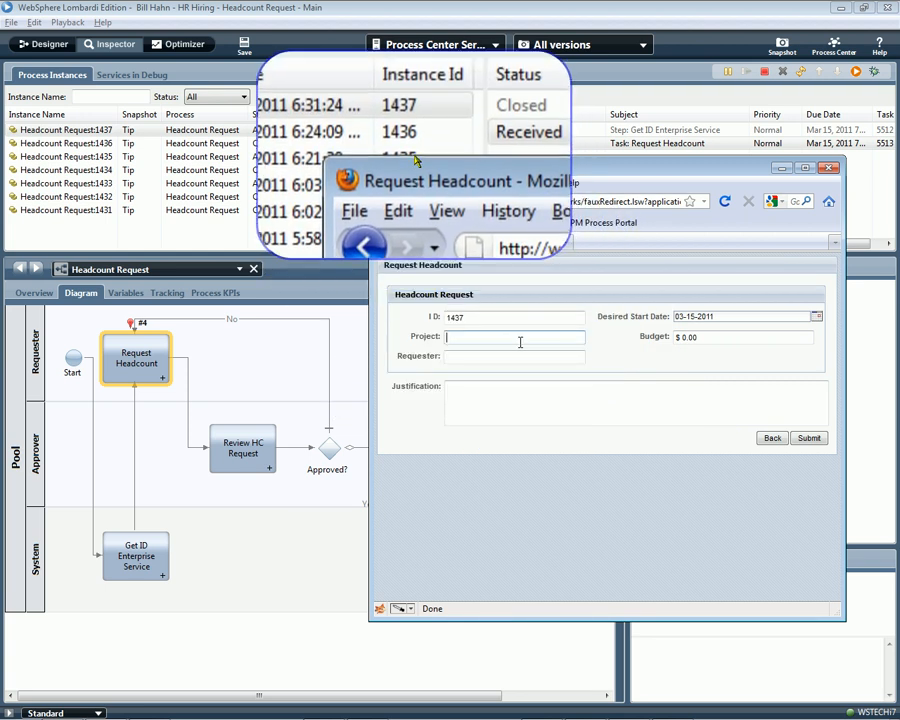
{"action": "double_click", "coordinate": [518, 341]}
{"action": "left_click", "coordinate": [515, 352]}
{"action": "double_click", "coordinate": [512, 357]}
{"action": "left_click", "coordinate": [538, 366]}
{"action": "left_click", "coordinate": [690, 337]}
{"action": "type", "text": "77,000"}
{"action": "key", "text": "Tab"}
{"action": "left_click", "coordinate": [600, 389]}
{"action": "type", "text": "Very important Project..."}
{"action": "left_click", "coordinate": [809, 438]}
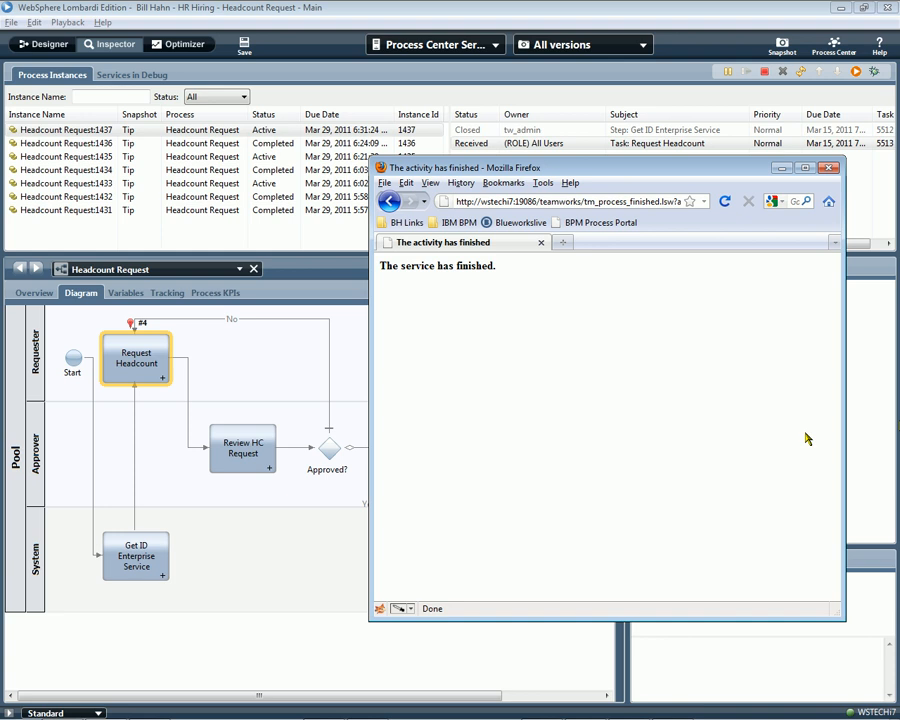
Step: Run the received Review HC Request task, approve and complete it, and refresh the instance's execution state
{"action": "left_click", "coordinate": [800, 73]}
{"action": "left_click", "coordinate": [808, 157]}
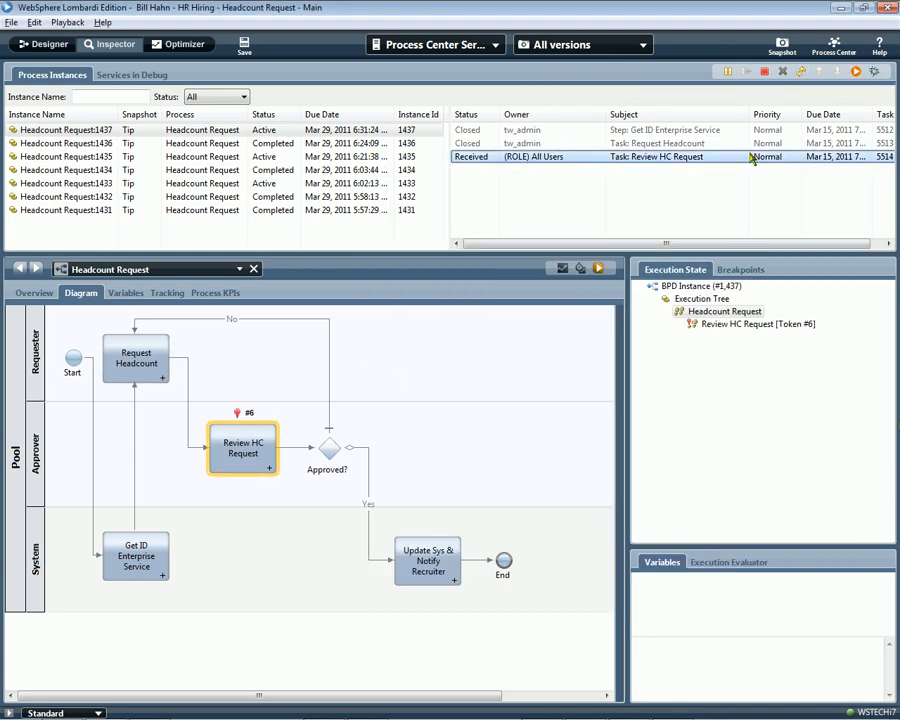
{"action": "left_click", "coordinate": [855, 71]}
{"action": "key", "text": "Return"}
{"action": "left_click", "coordinate": [441, 442]}
{"action": "left_click", "coordinate": [815, 462]}
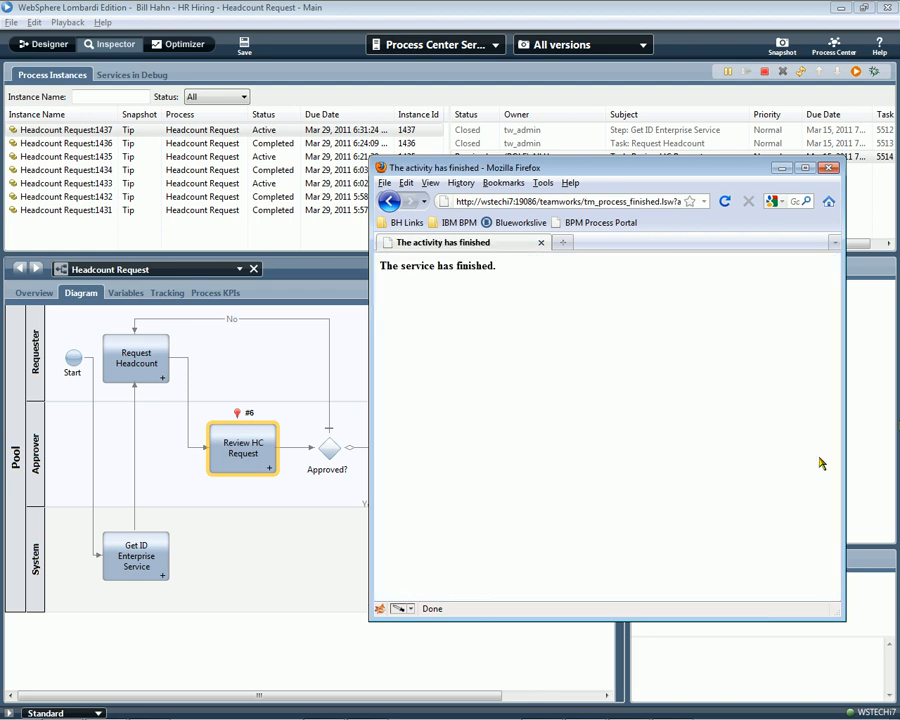
{"action": "left_click", "coordinate": [801, 73]}
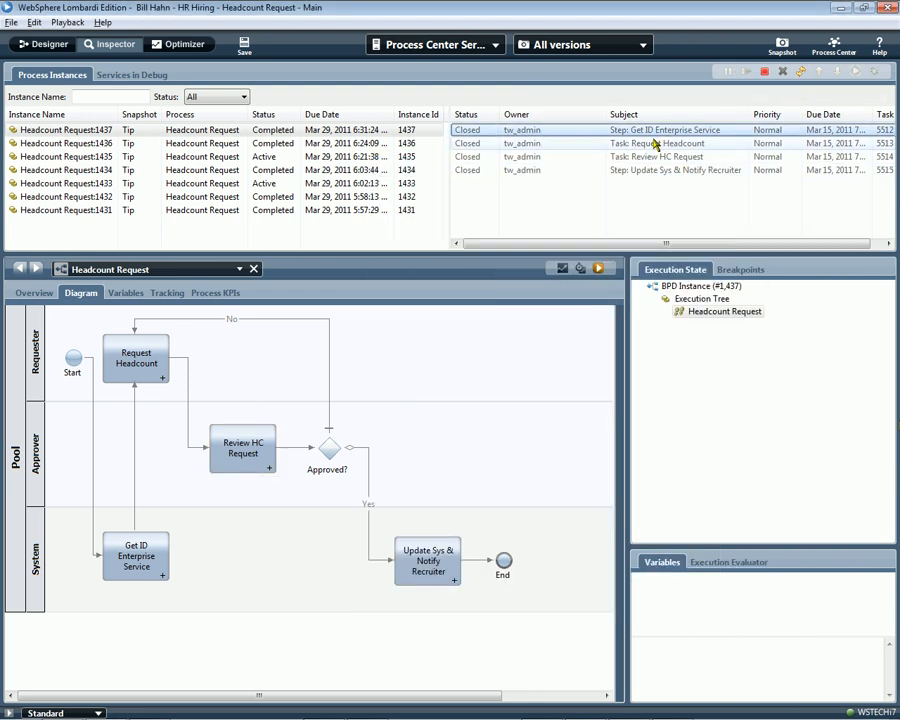
Step: Return to the process design and take a snapshot named "V4 Done & Service Re-use!"
{"action": "left_click", "coordinate": [665, 170]}
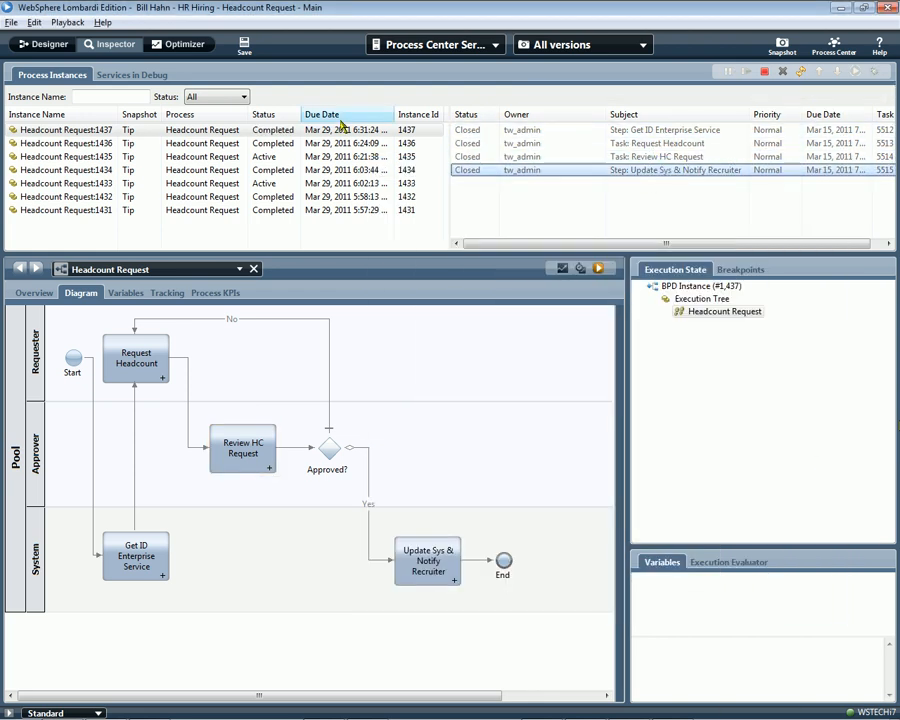
{"action": "left_click", "coordinate": [40, 43]}
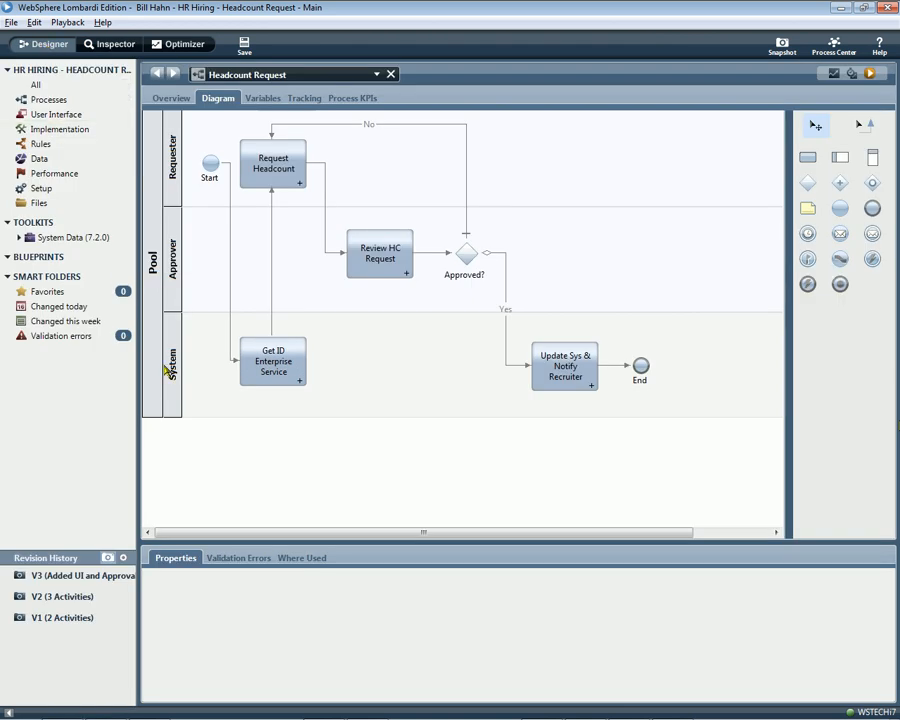
{"action": "left_click", "coordinate": [782, 45]}
{"action": "type", "text": "V4 (Complete)"}
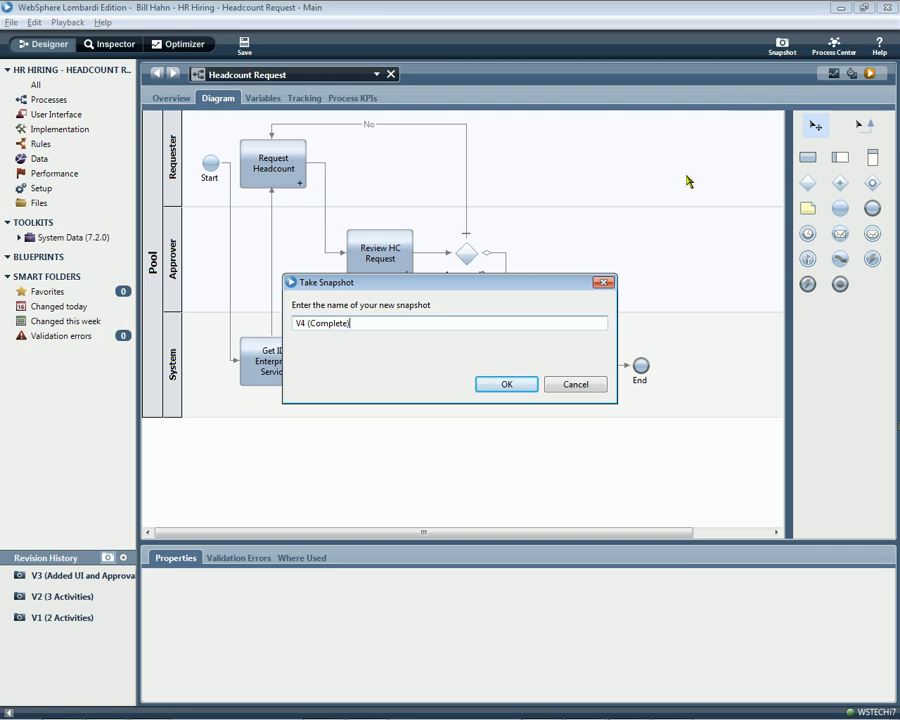
{"action": "key", "text": "Left"}
{"action": "type", "text": "& Service"}
{"action": "left_click_drag", "start_coordinate": [307, 323], "coordinate": [353, 323]}
{"action": "type", "text": "Done"}
{"action": "left_click", "coordinate": [365, 323]}
{"action": "type", "text": "Re-use"}
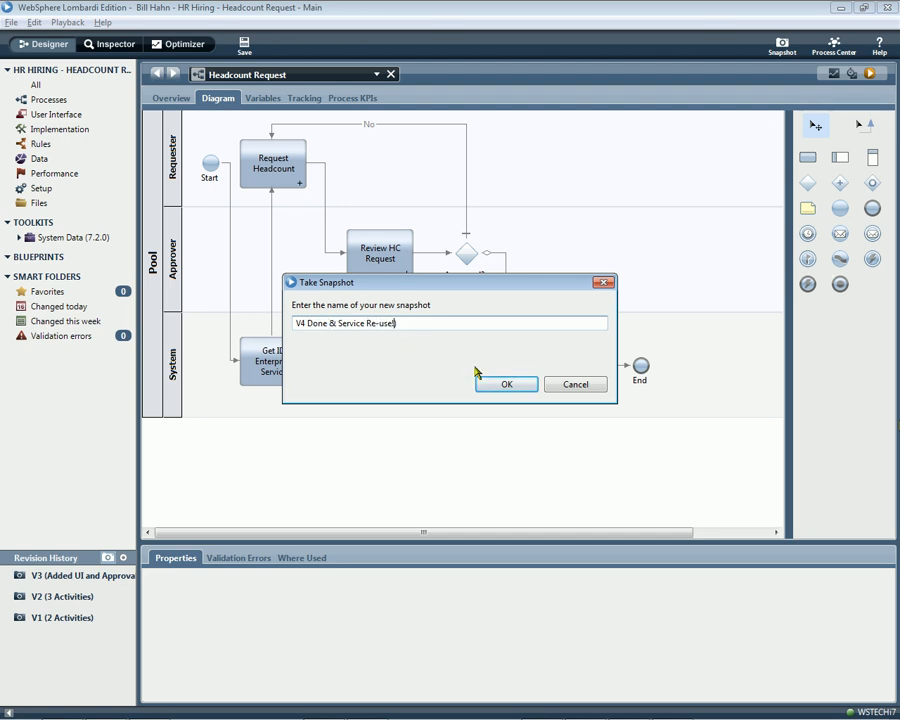
{"action": "type", "text": "!"}
{"action": "left_click", "coordinate": [517, 389]}
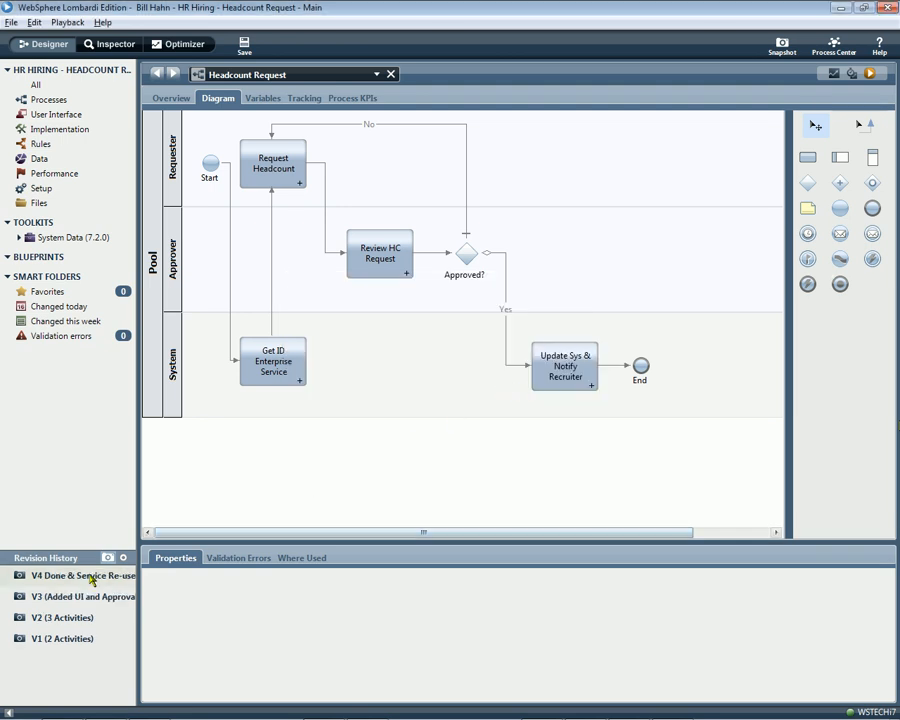
Step: Open the V1 (2 Activities) snapshot, start a Headcount Request instance from it, and complete its Request Headcount task
{"action": "left_click", "coordinate": [64, 640]}
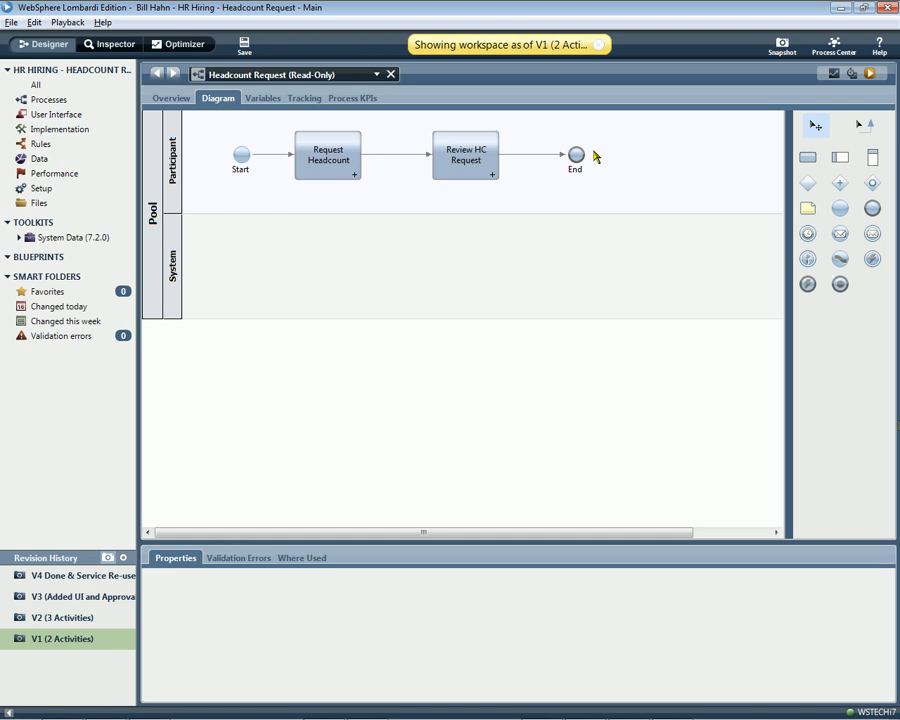
{"action": "left_click", "coordinate": [870, 75]}
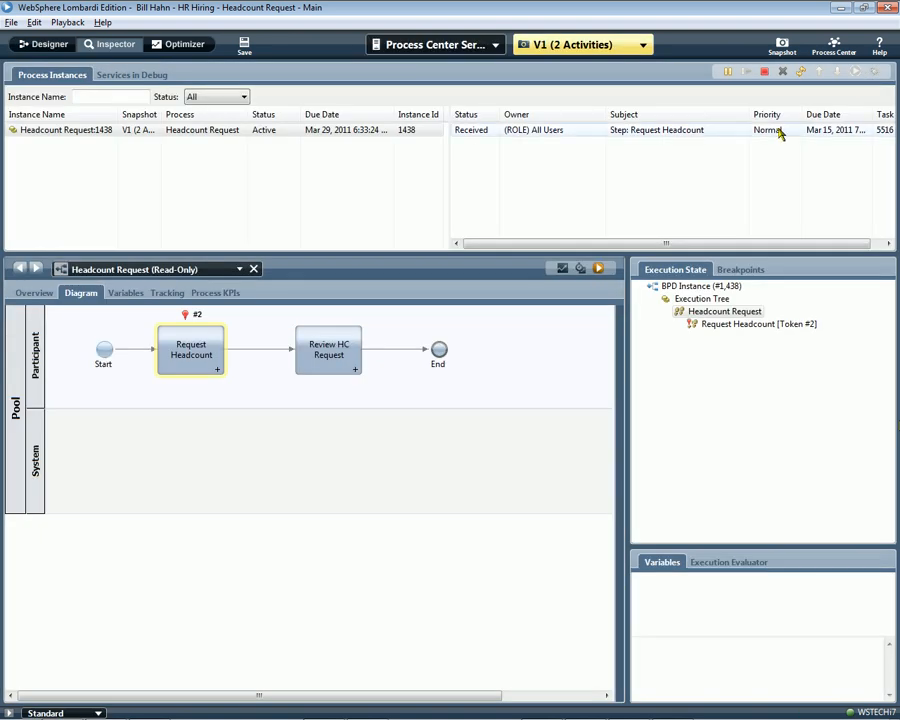
{"action": "left_click", "coordinate": [856, 73]}
{"action": "key", "text": "Return"}
{"action": "left_click", "coordinate": [803, 545]}
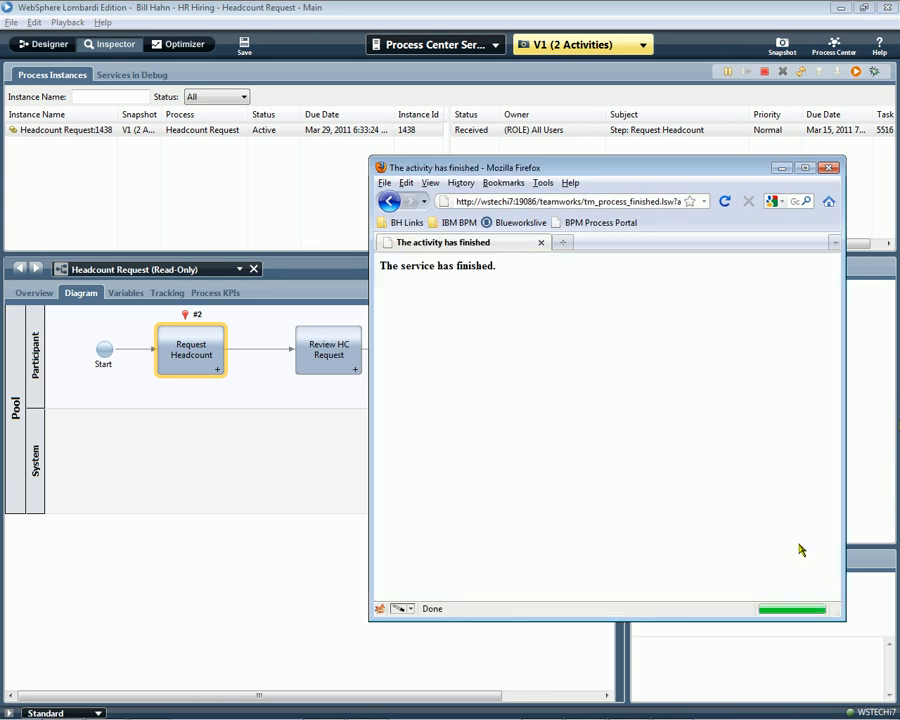
Step: Refresh the V1 instance, run and complete its received Review HC Request task as hrAssistant, and refresh the execution state
{"action": "left_click", "coordinate": [800, 72]}
{"action": "left_click", "coordinate": [720, 143]}
{"action": "left_click", "coordinate": [856, 72]}
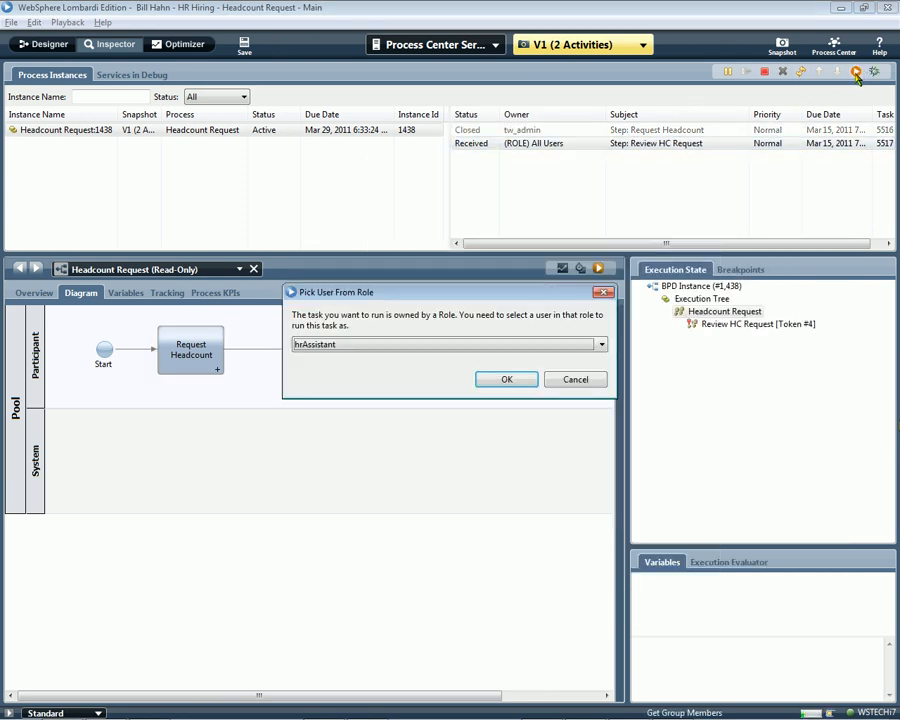
{"action": "key", "text": "Return"}
{"action": "left_click", "coordinate": [813, 549]}
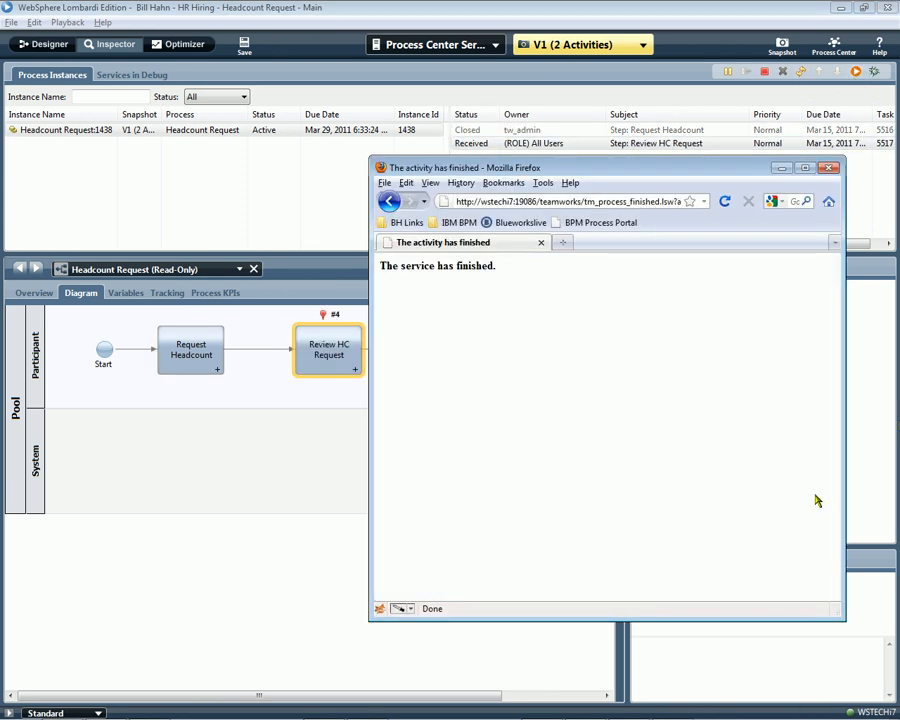
{"action": "left_click", "coordinate": [800, 73]}
Step: Return to the process design, show the V2 (3 Activities) snapshot, and examine the implementation of its Approved? gateway
{"action": "left_click", "coordinate": [38, 45]}
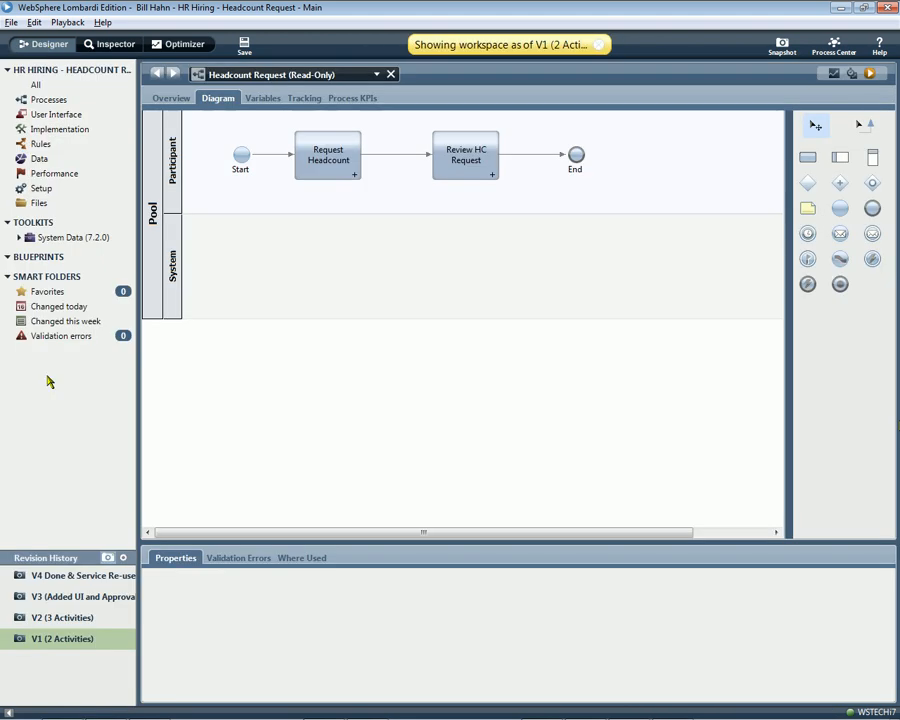
{"action": "left_click", "coordinate": [64, 617]}
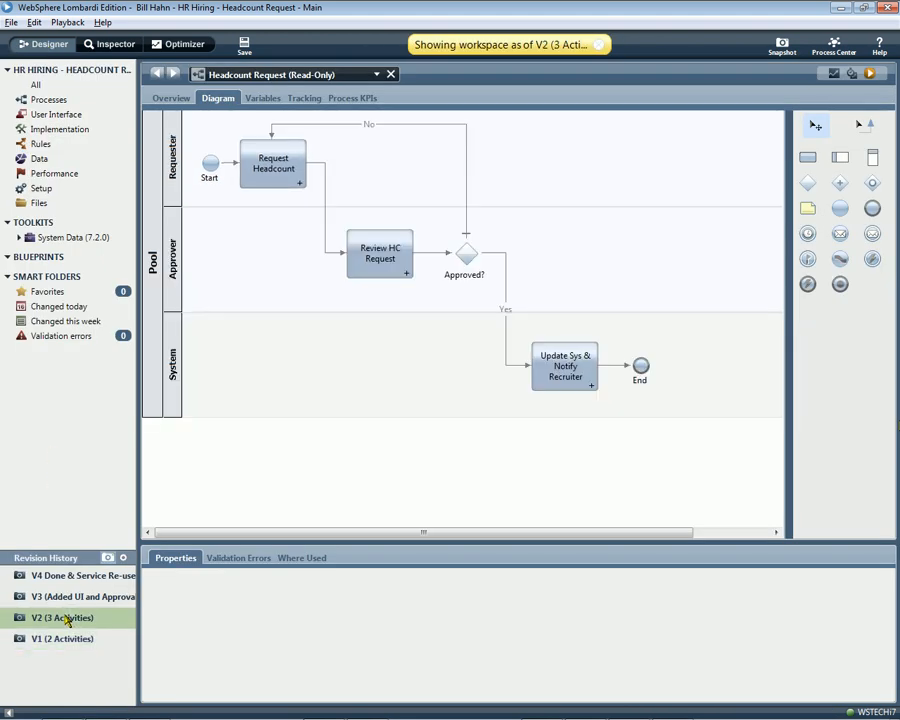
{"action": "left_click", "coordinate": [468, 262]}
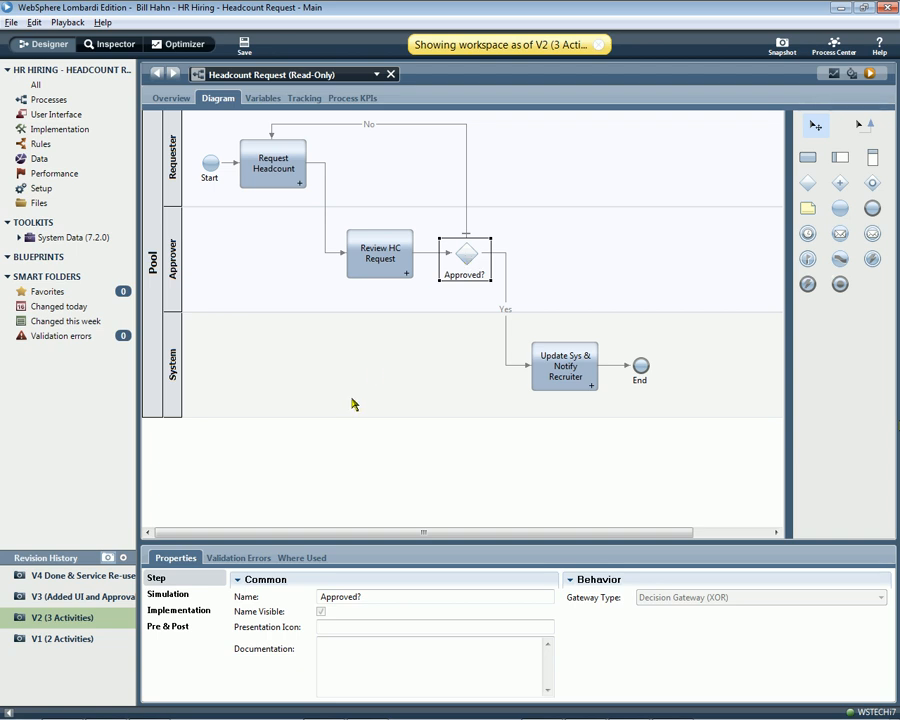
{"action": "left_click", "coordinate": [179, 610]}
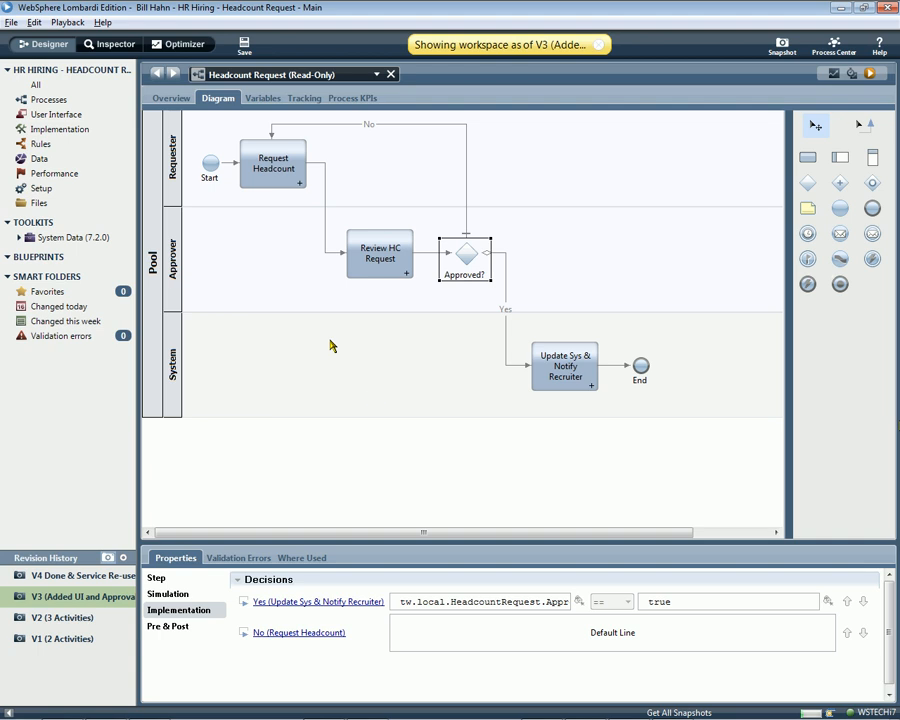
Step: Compare the Request Headcount service in snapshots V3 and V4, and return to the current version of the Headcount Request process
{"action": "double_click", "coordinate": [275, 185]}
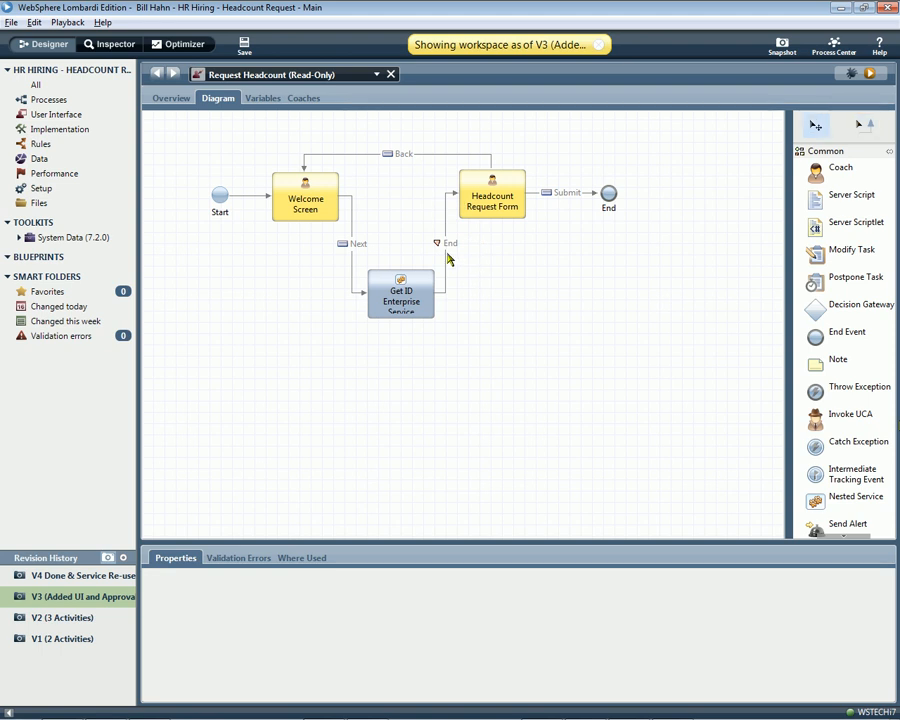
{"action": "left_click", "coordinate": [66, 577]}
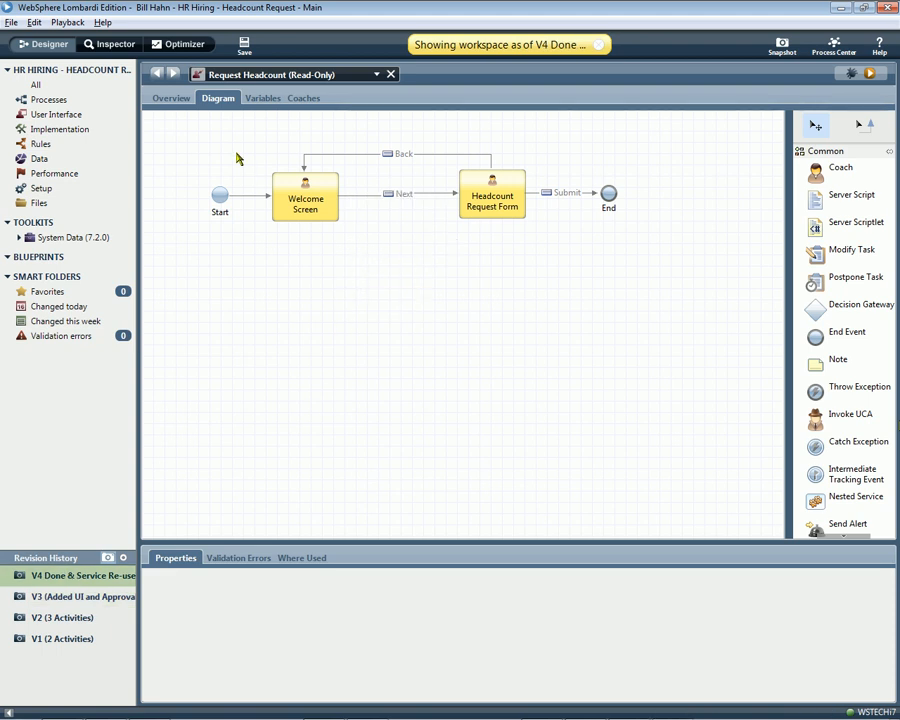
{"action": "left_click", "coordinate": [157, 73]}
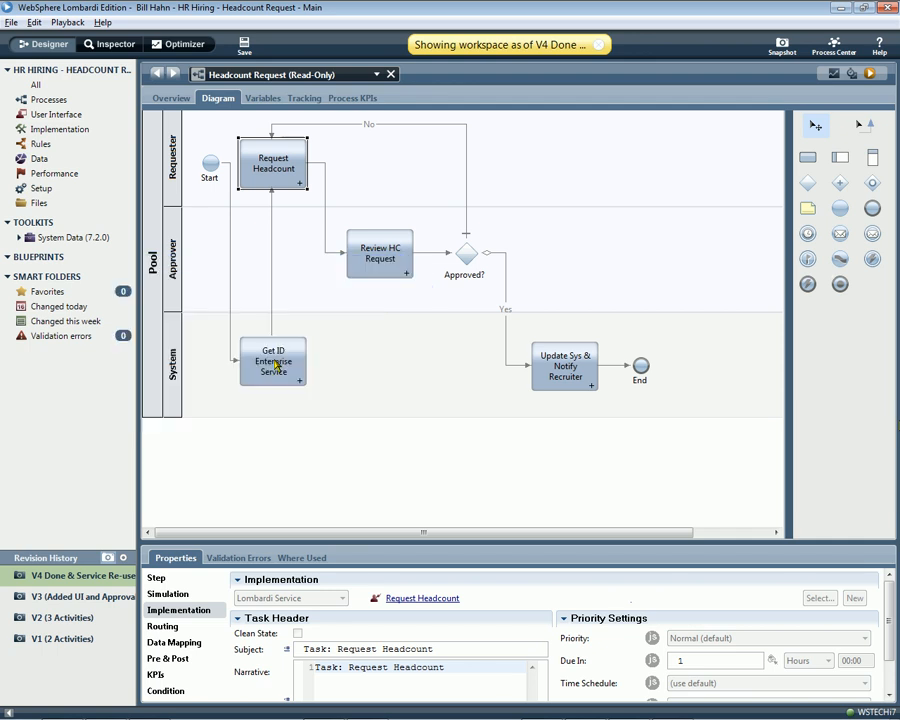
{"action": "left_click", "coordinate": [598, 45]}
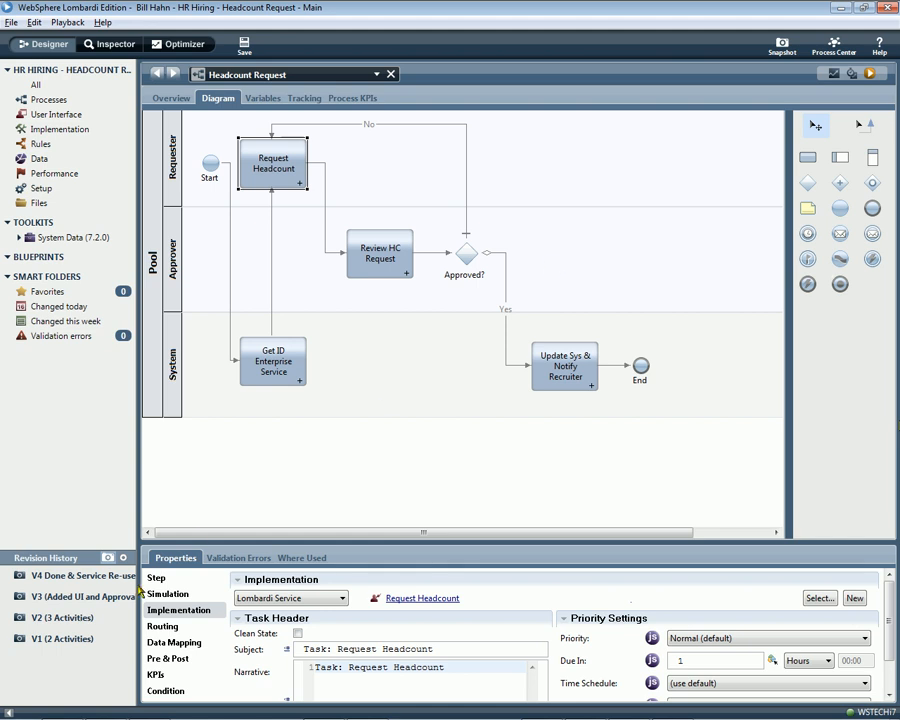
Step: Show the V1 (2 Activities) snapshot, view the copy and revert options for its Headcount Request process, and return to the current version
{"action": "double_click", "coordinate": [80, 639]}
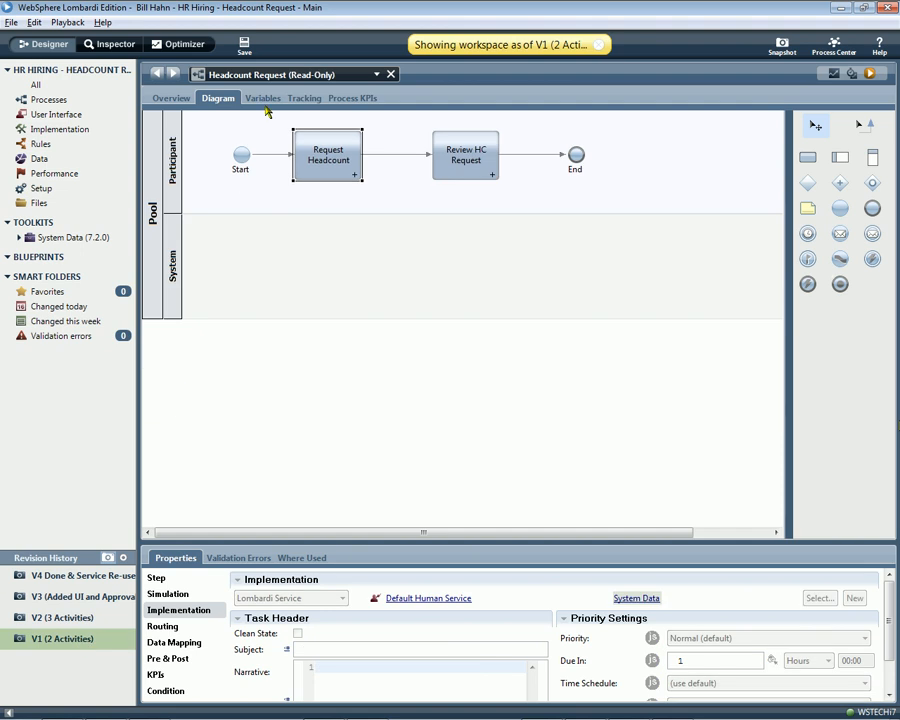
{"action": "right_click", "coordinate": [292, 77]}
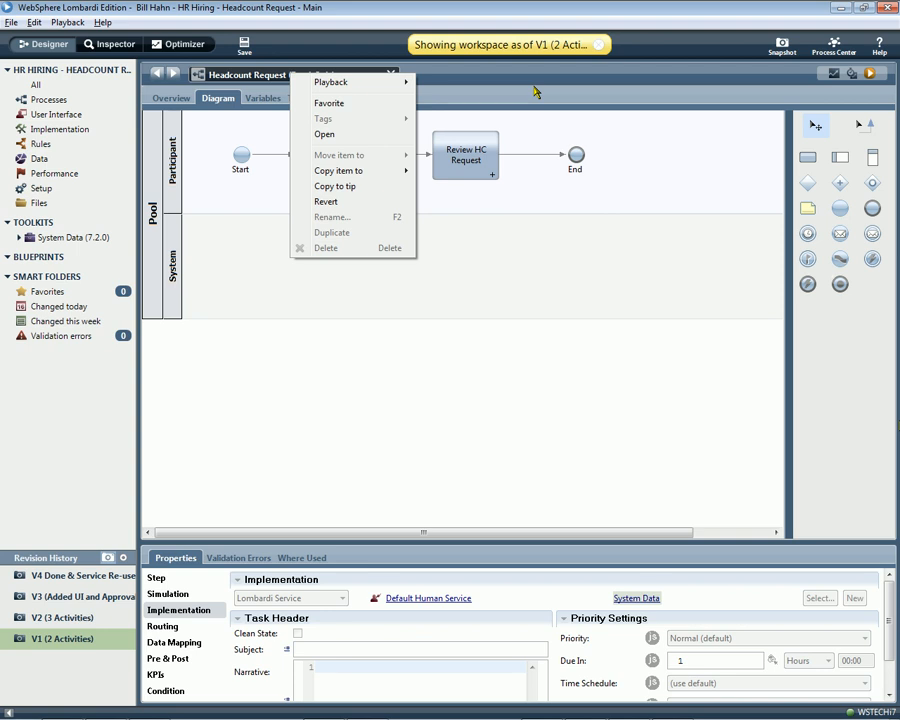
{"action": "left_click", "coordinate": [598, 44]}
{"action": "left_click", "coordinate": [598, 44]}
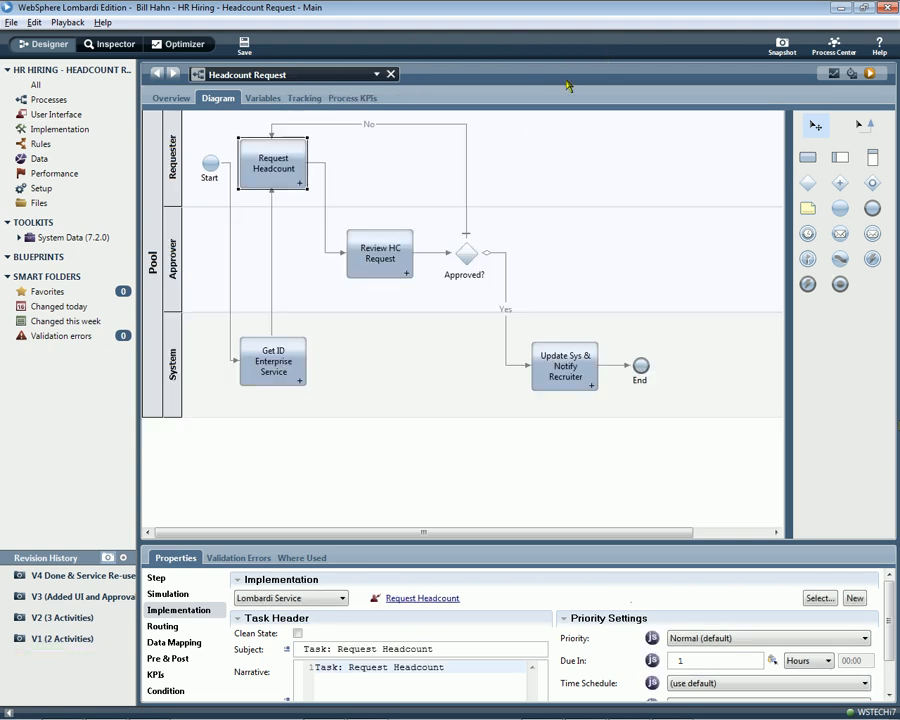